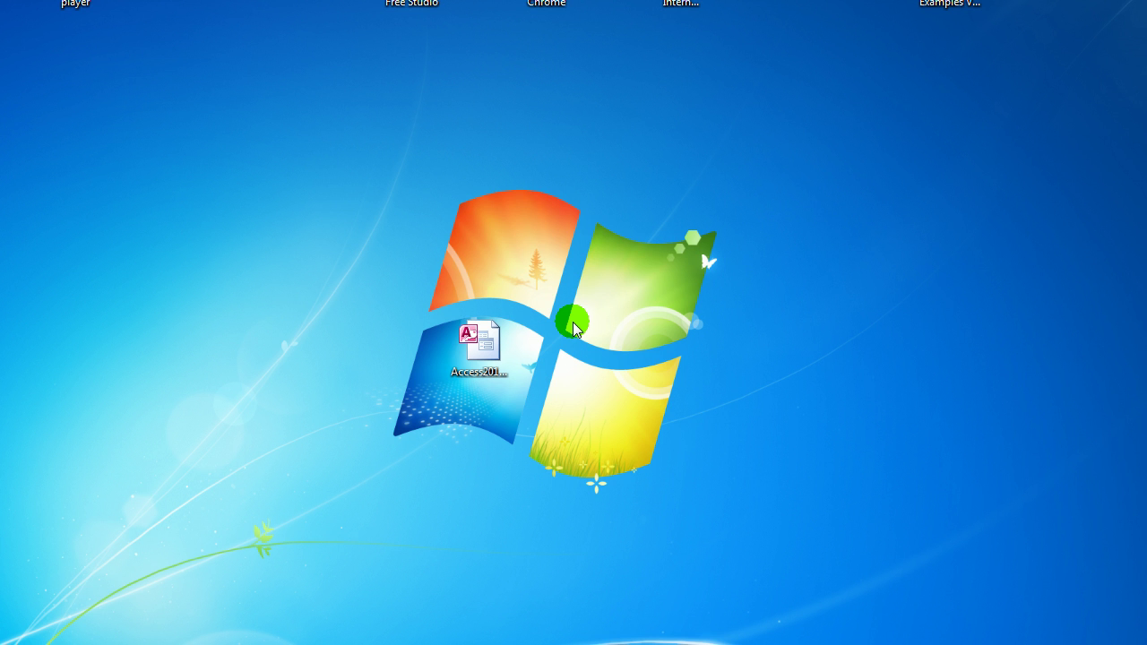
# Step: Open the Access2013_DB_34 desktop file in Microsoft Access through Open with
pyautogui.click(496, 352)
pyautogui.click(495, 346)
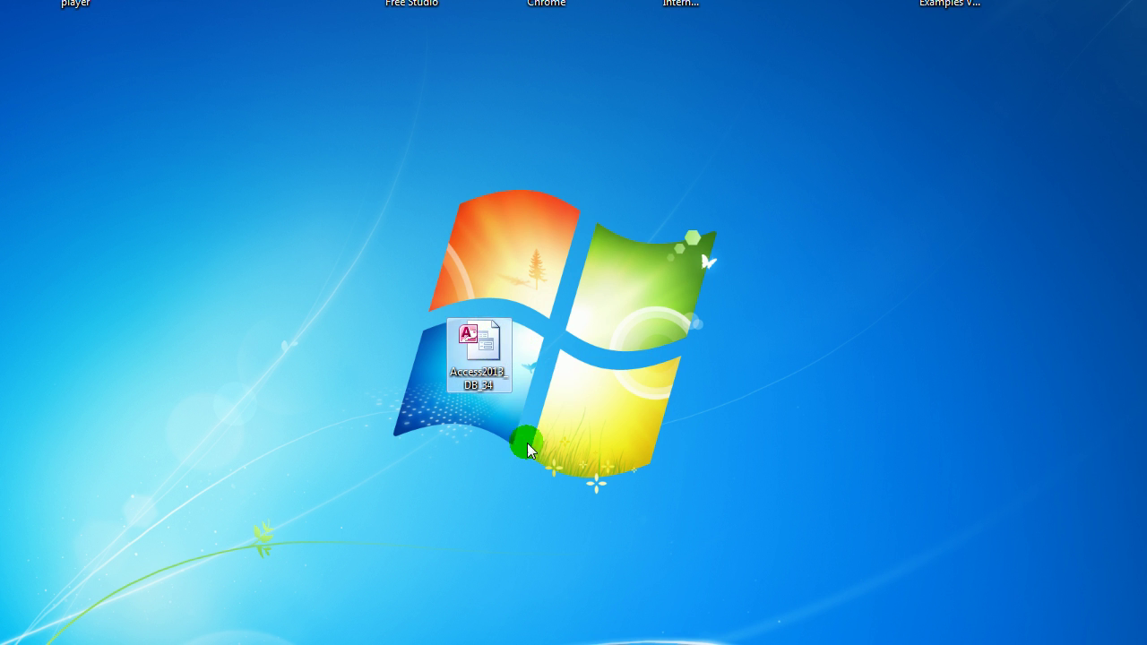
pyautogui.rightClick(487, 363)
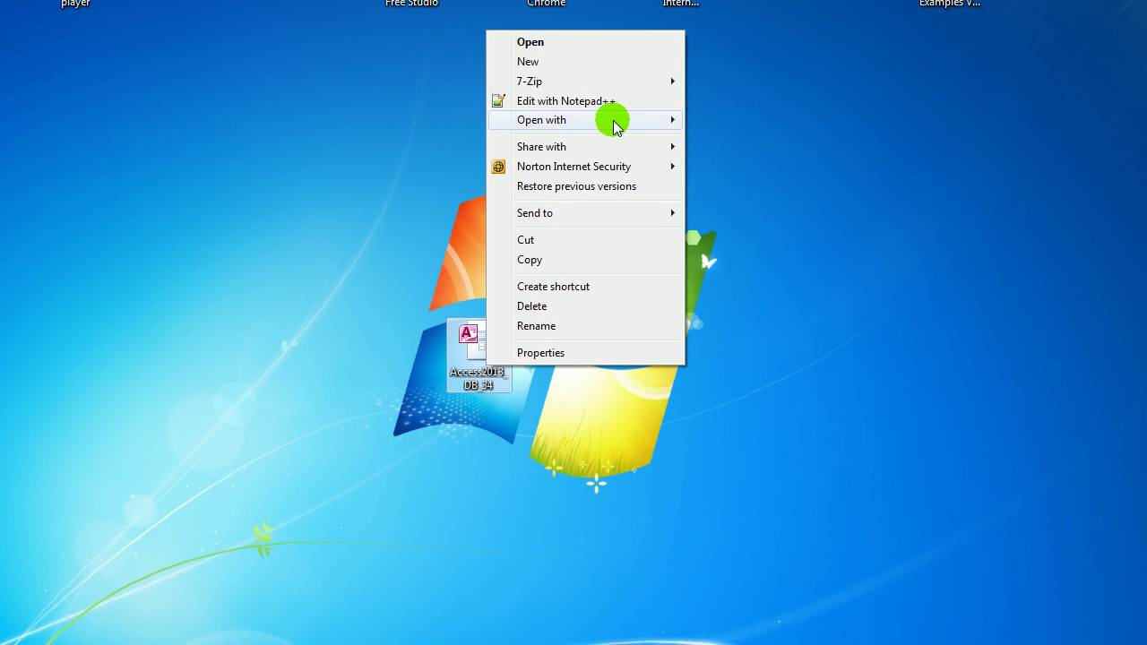
pyautogui.moveTo(615, 118)
pyautogui.click(729, 141)
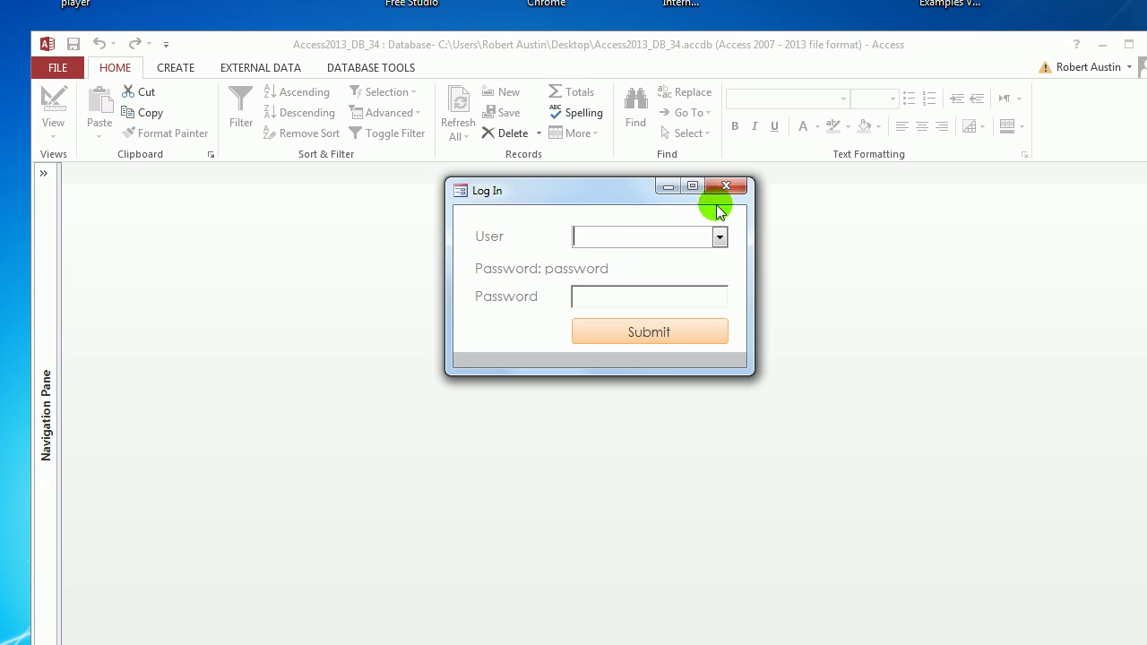
# Step: Close the Log In form, maximise Access, and compact and repair the database
pyautogui.click(730, 188)
pyautogui.doubleClick(488, 49)
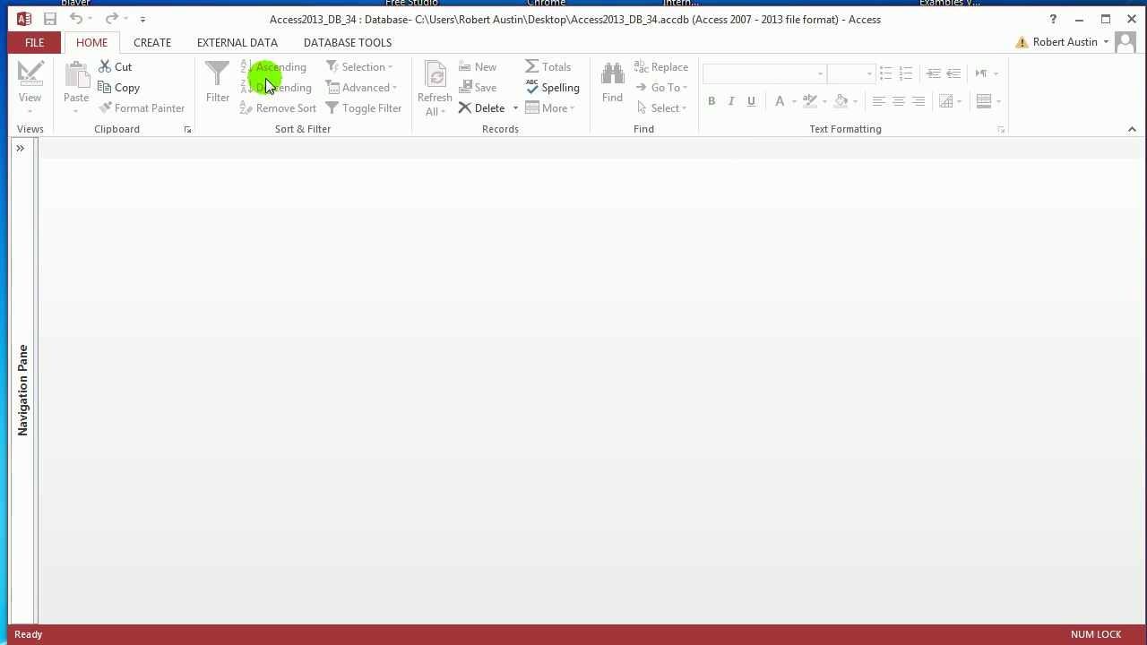
pyautogui.click(49, 40)
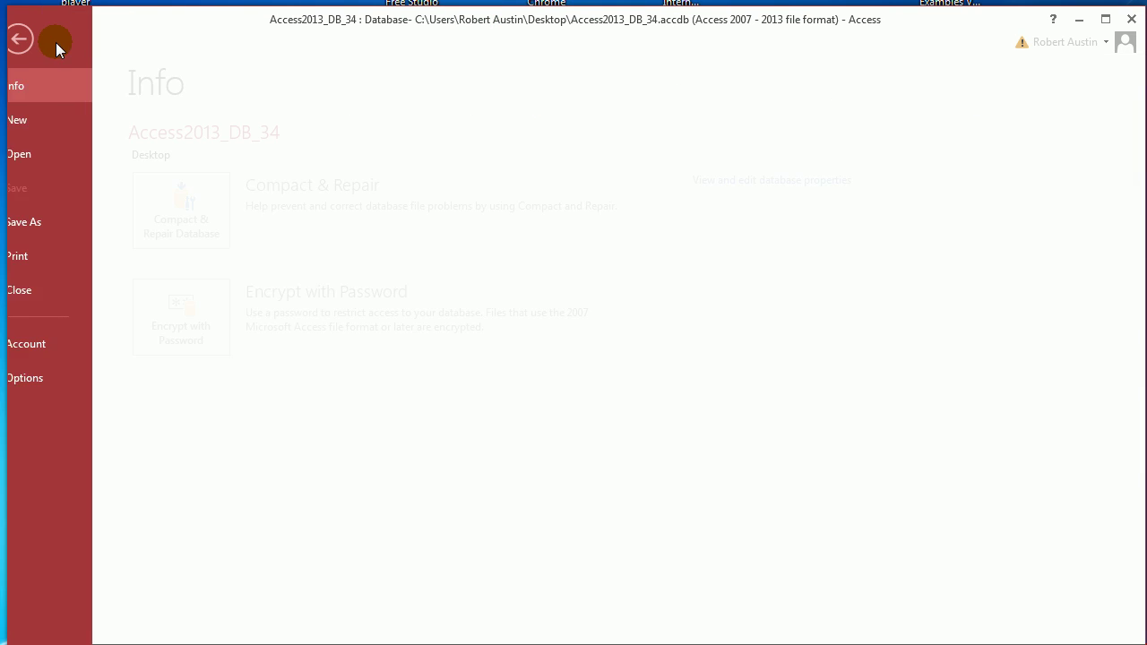
pyautogui.click(224, 311)
pyautogui.click(567, 372)
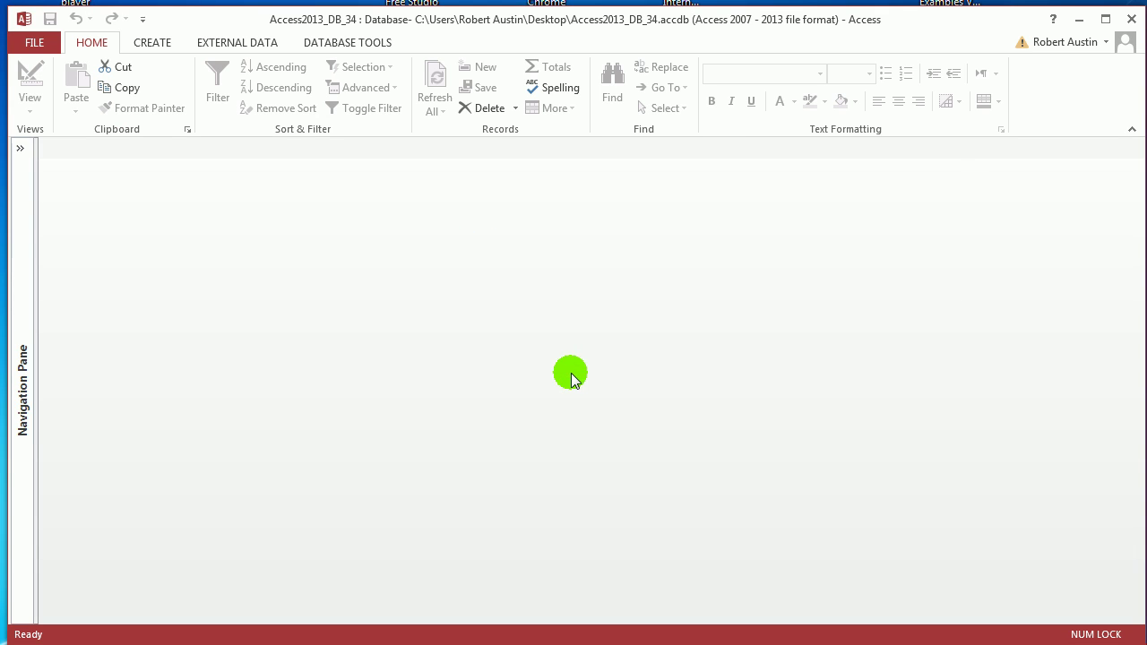
pyautogui.click(36, 46)
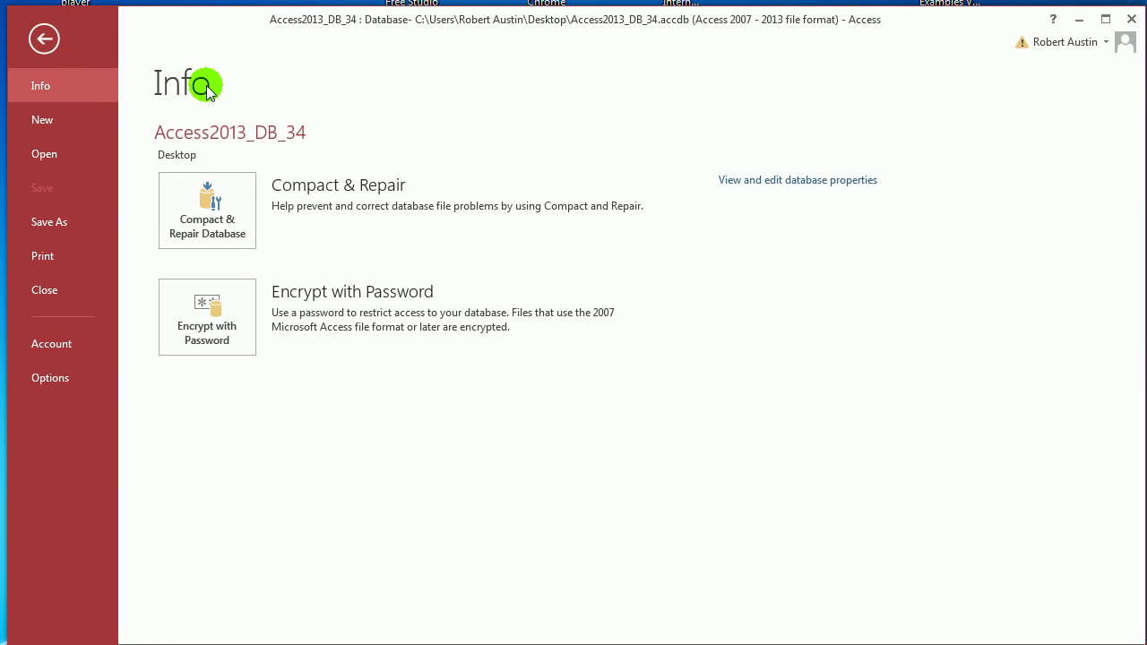
pyautogui.click(225, 251)
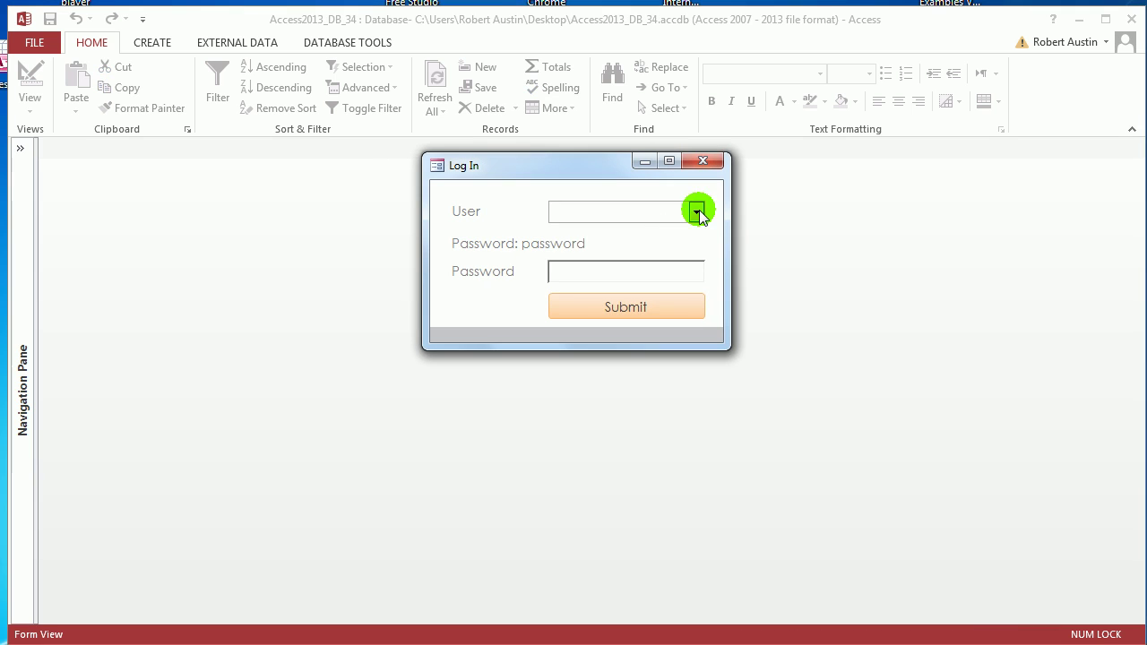
# Step: Log in by choosing a user and entering the account password
pyautogui.click(696, 212)
pyautogui.click(670, 234)
pyautogui.click(660, 275)
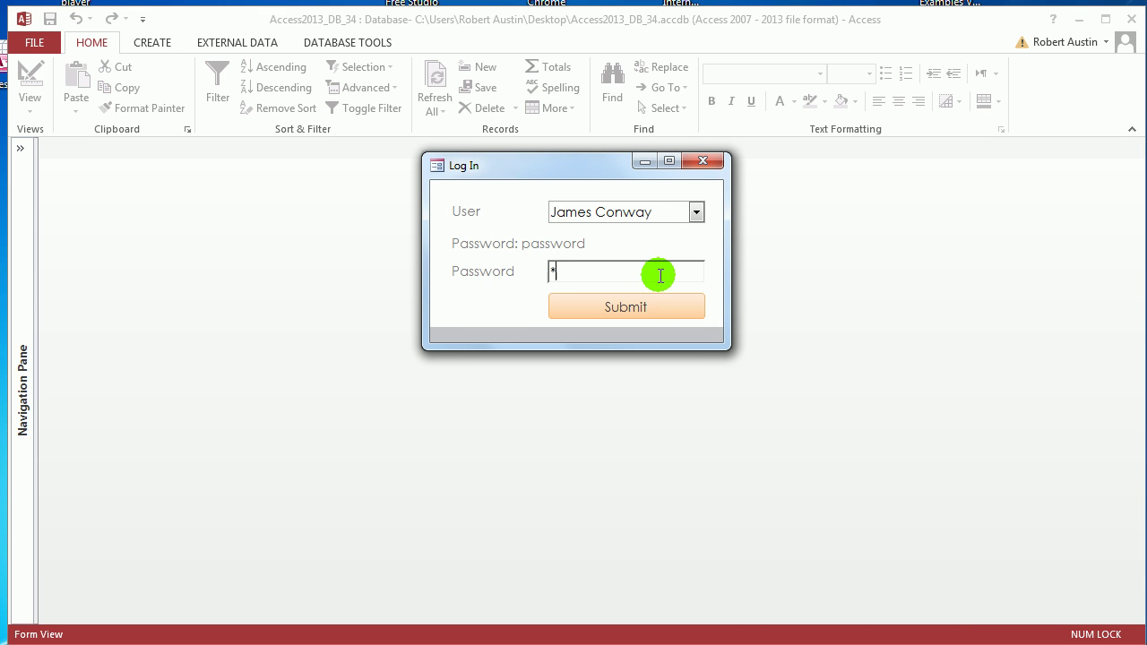
pyautogui.write('password')
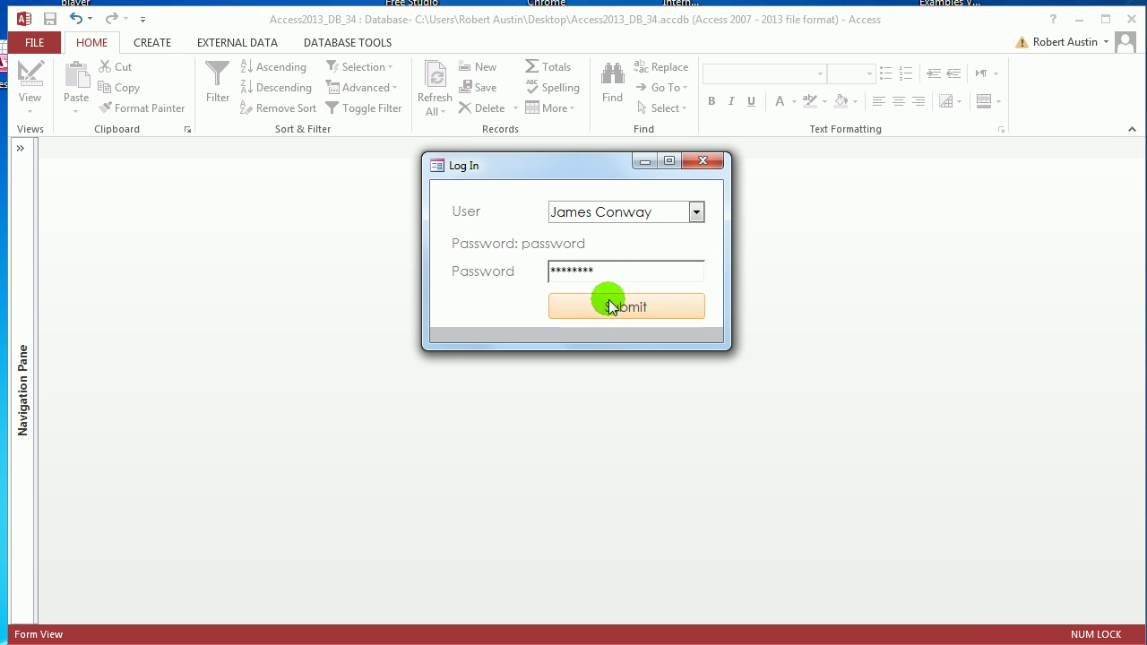
pyautogui.click(610, 302)
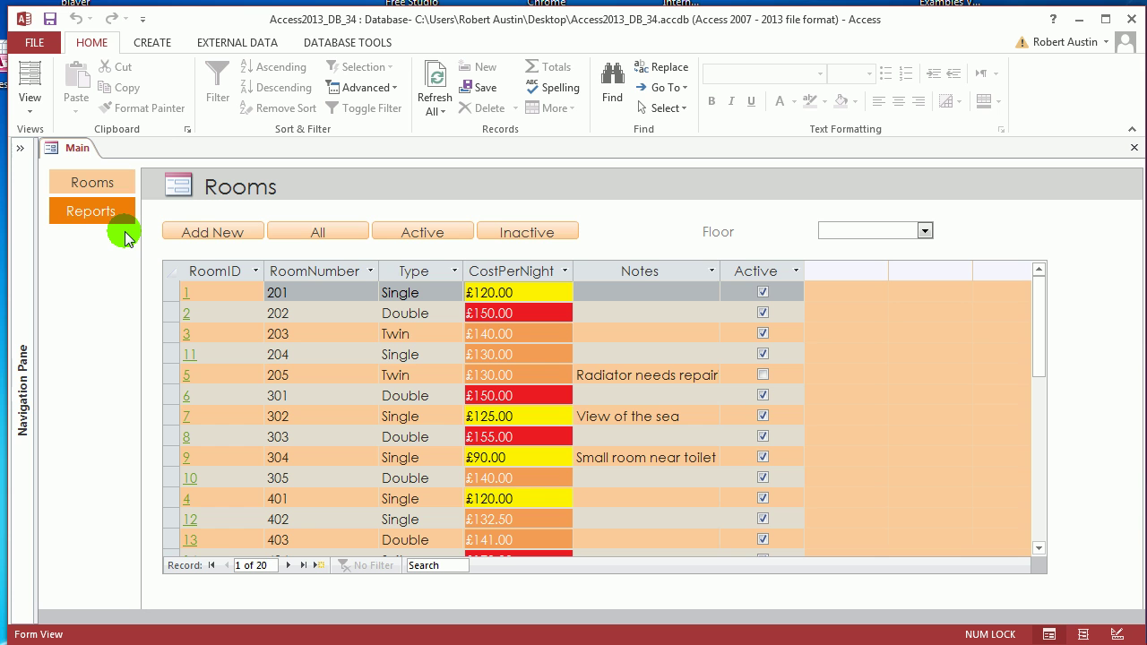
pyautogui.click(19, 148)
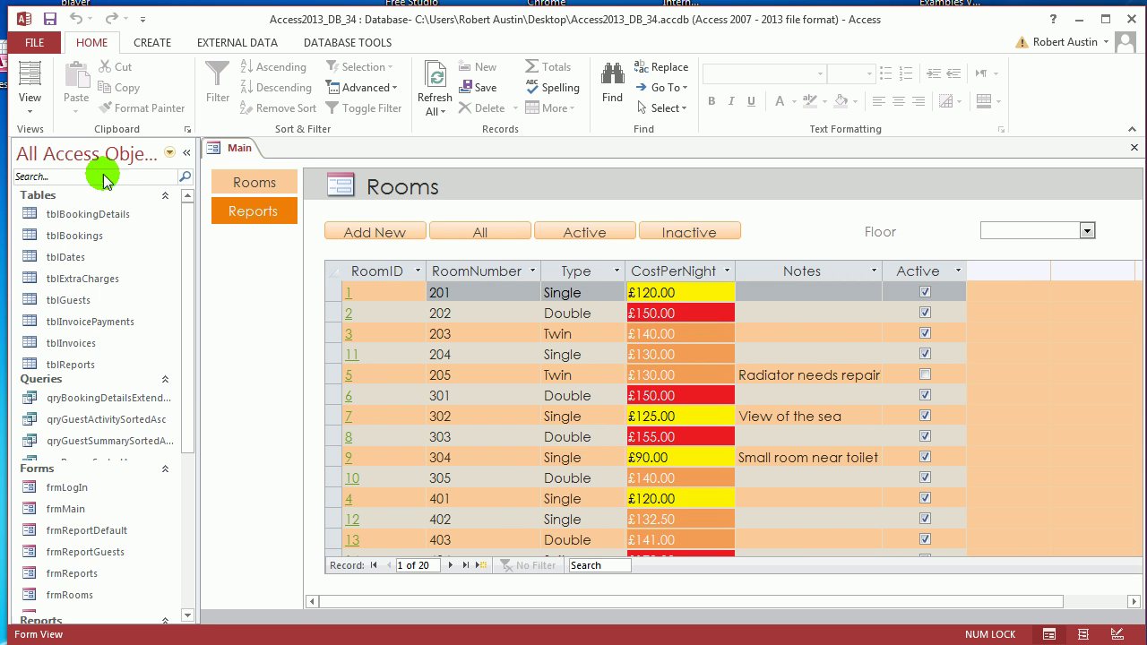
pyautogui.doubleClick(106, 234)
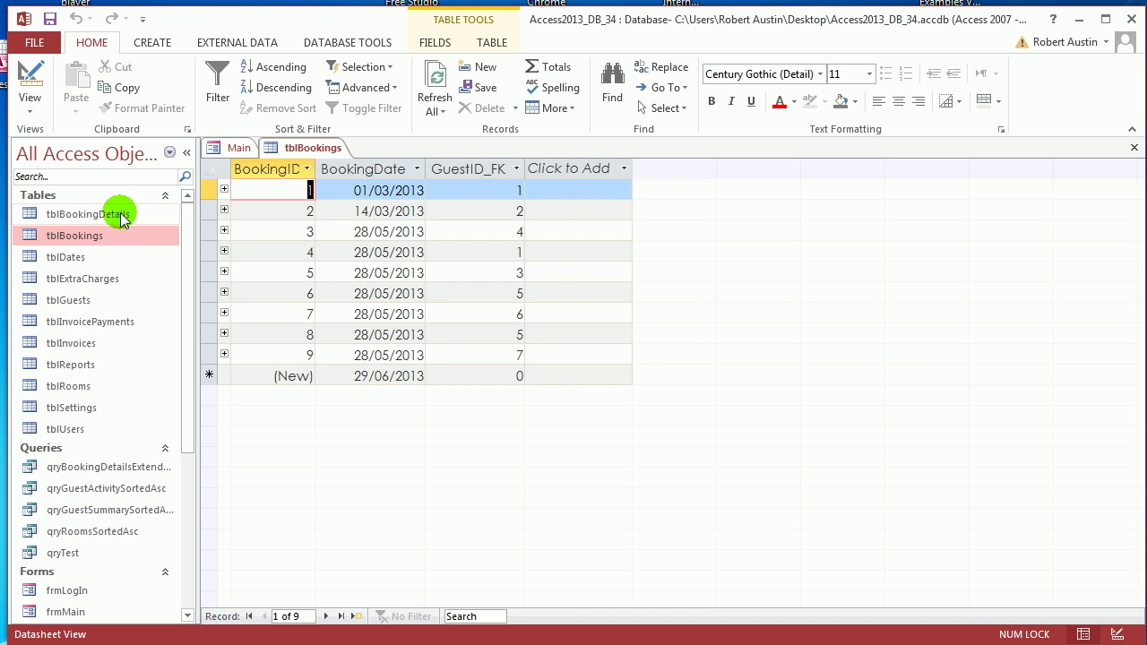
pyautogui.doubleClick(122, 216)
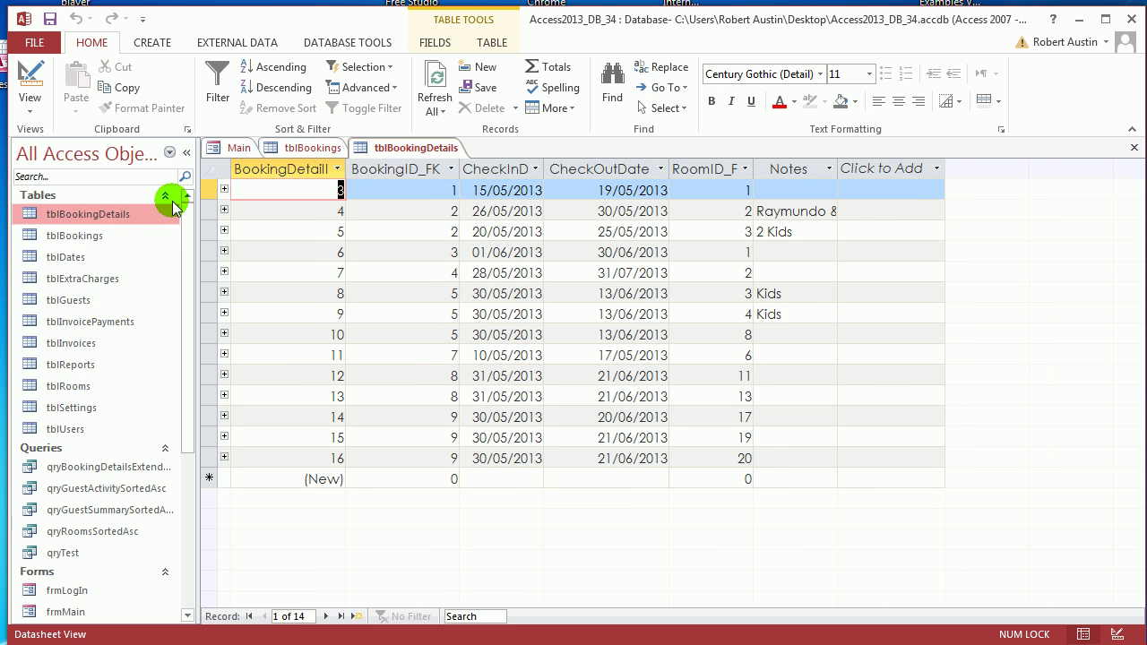
pyautogui.rightClick(426, 152)
pyautogui.click(424, 181)
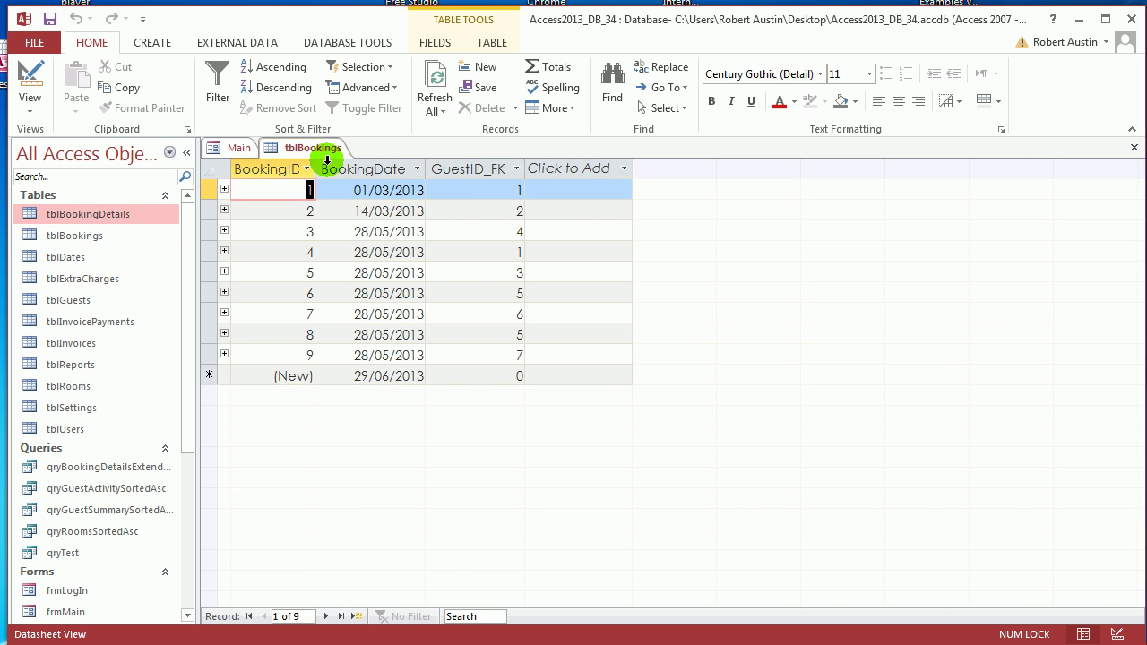
pyautogui.rightClick(324, 153)
pyautogui.click(373, 180)
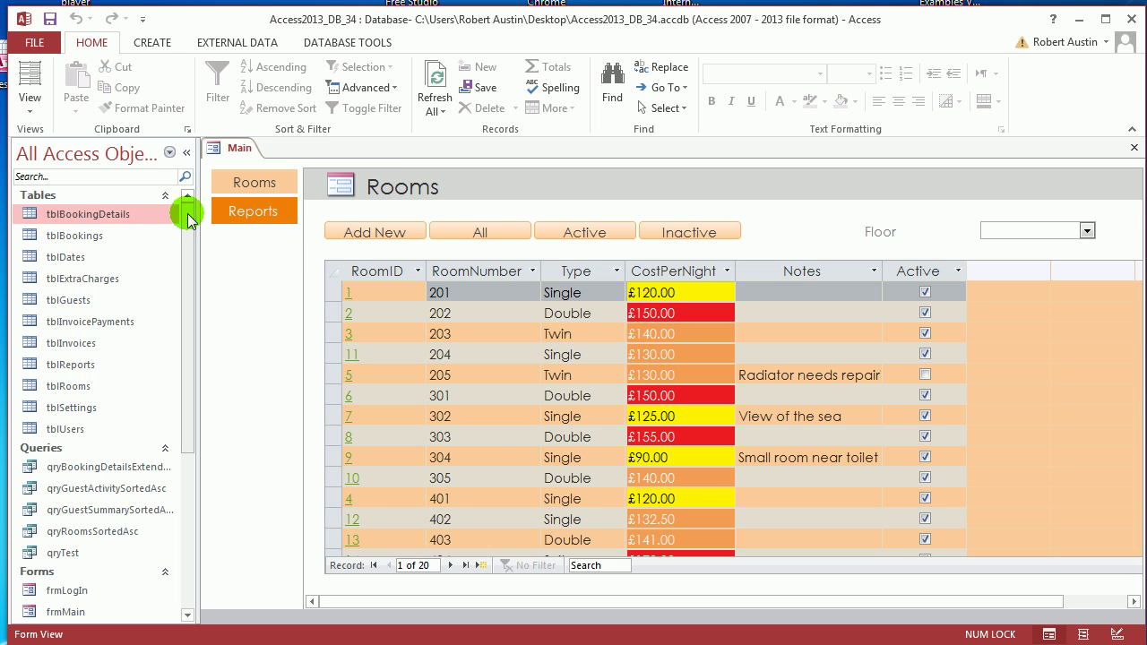
# Step: Close the Main form and start a query design with tblBookingDetails and tblBookings
pyautogui.click(185, 152)
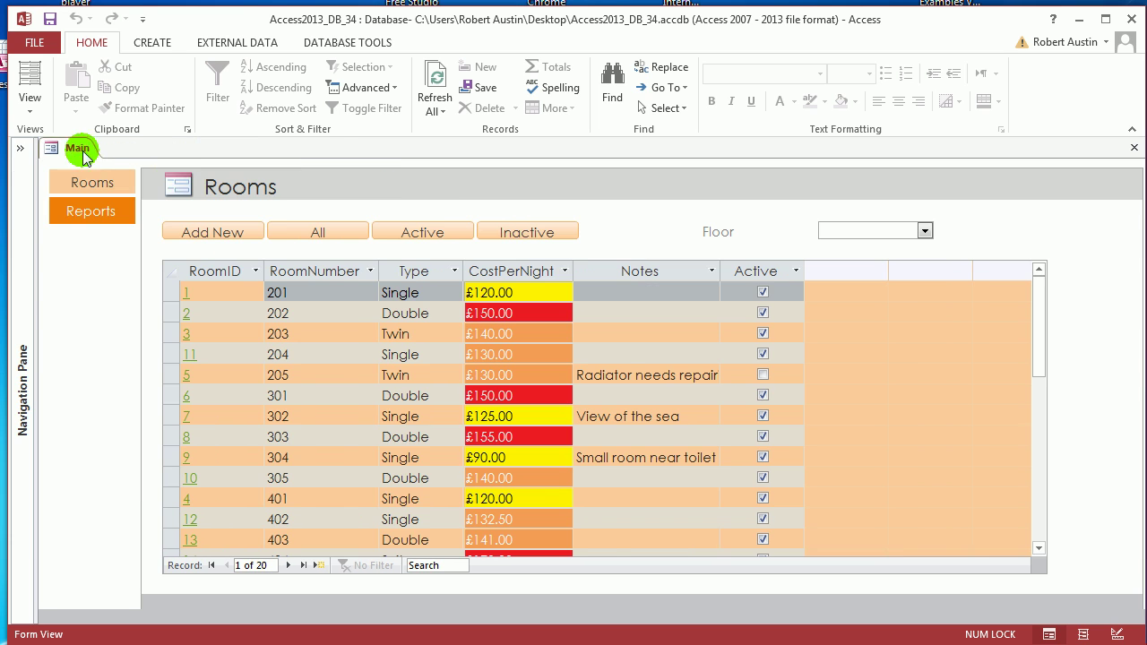
pyautogui.rightClick(77, 149)
pyautogui.click(130, 186)
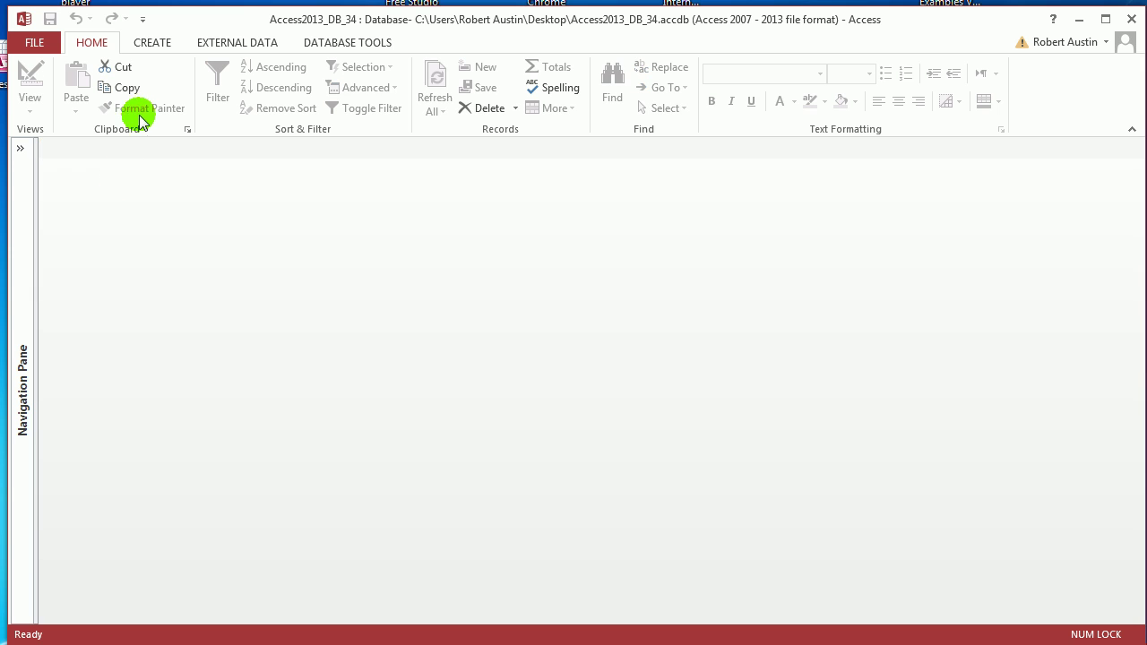
pyautogui.click(153, 45)
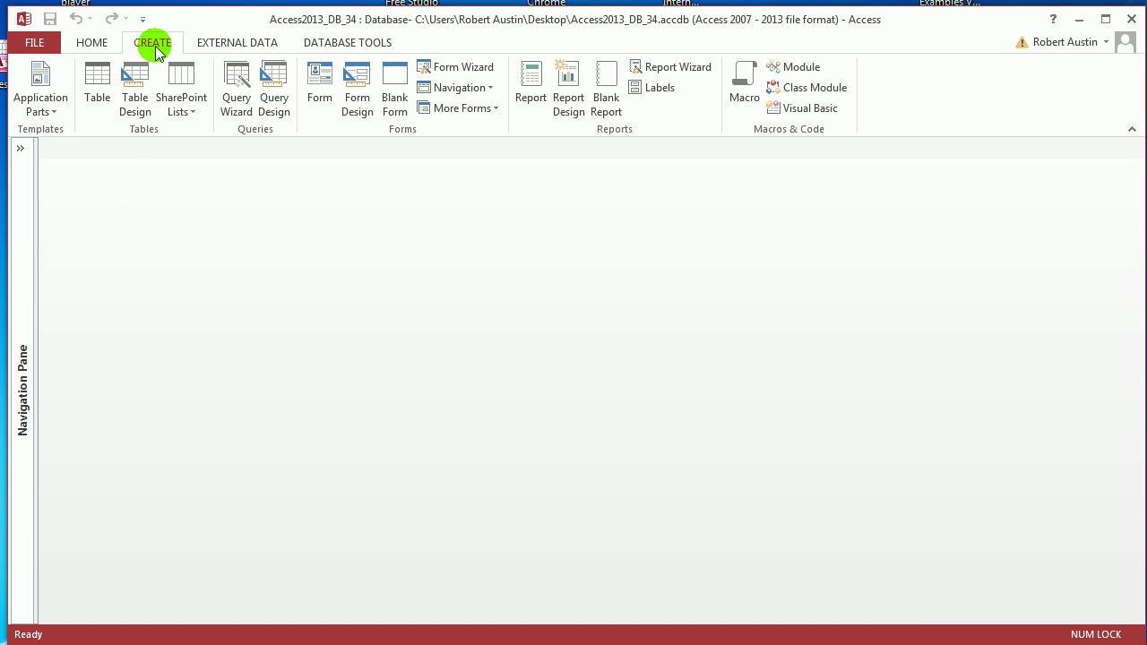
pyautogui.click(274, 102)
pyautogui.moveTo(524, 421); pyautogui.dragTo(463, 159)
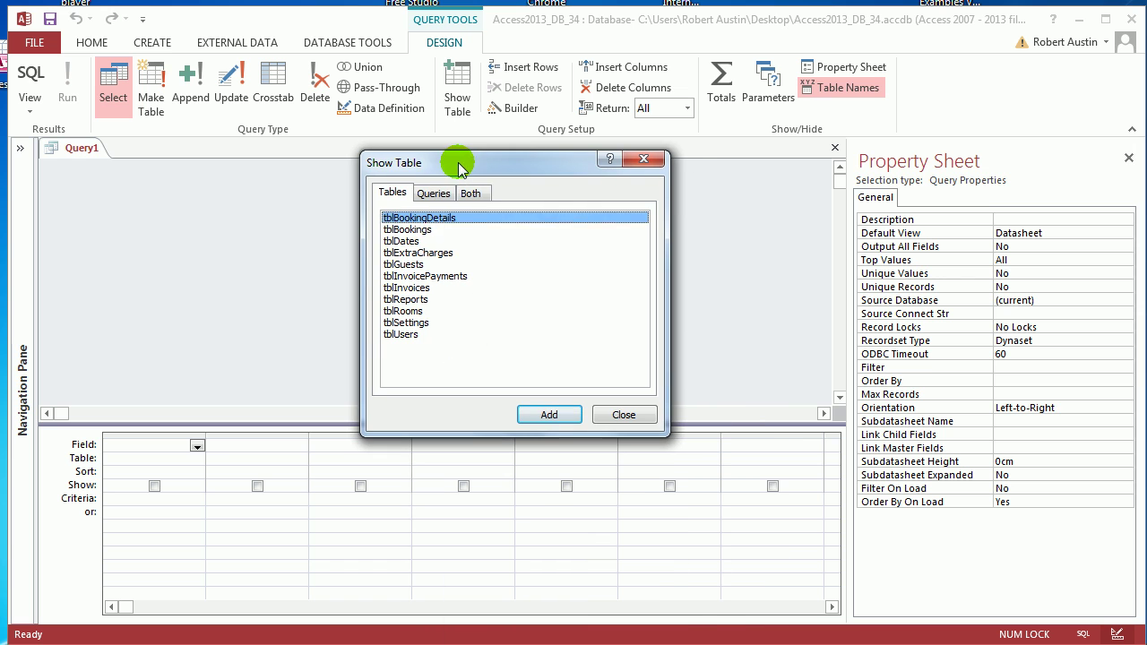
pyautogui.click(549, 414)
pyautogui.click(434, 231)
pyautogui.click(552, 414)
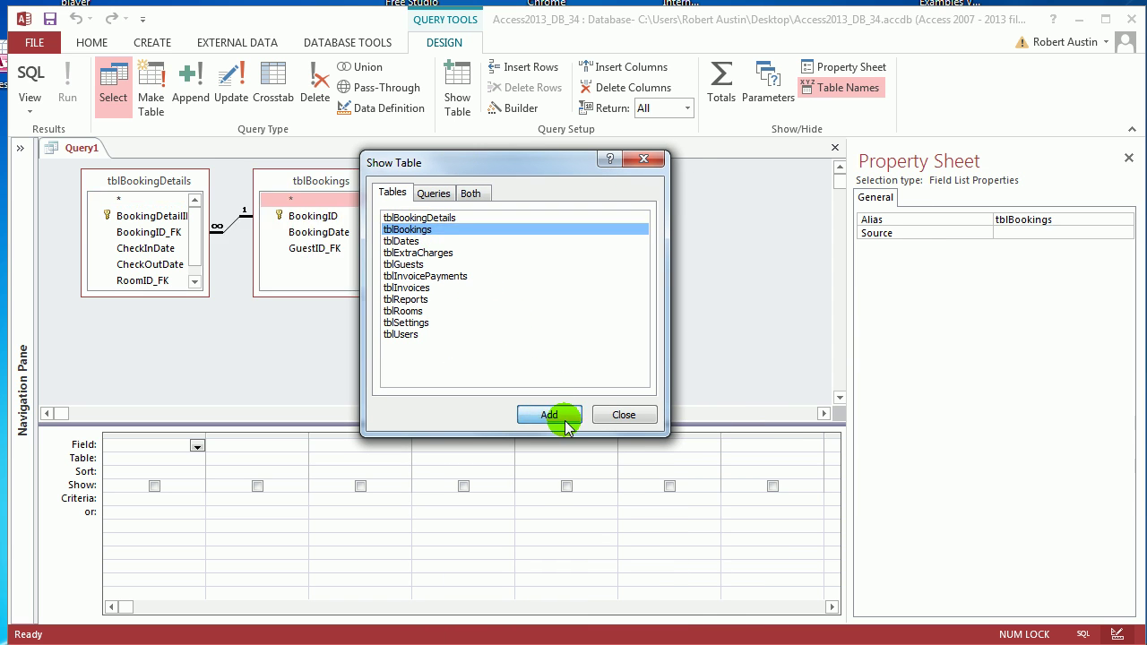
pyautogui.click(626, 414)
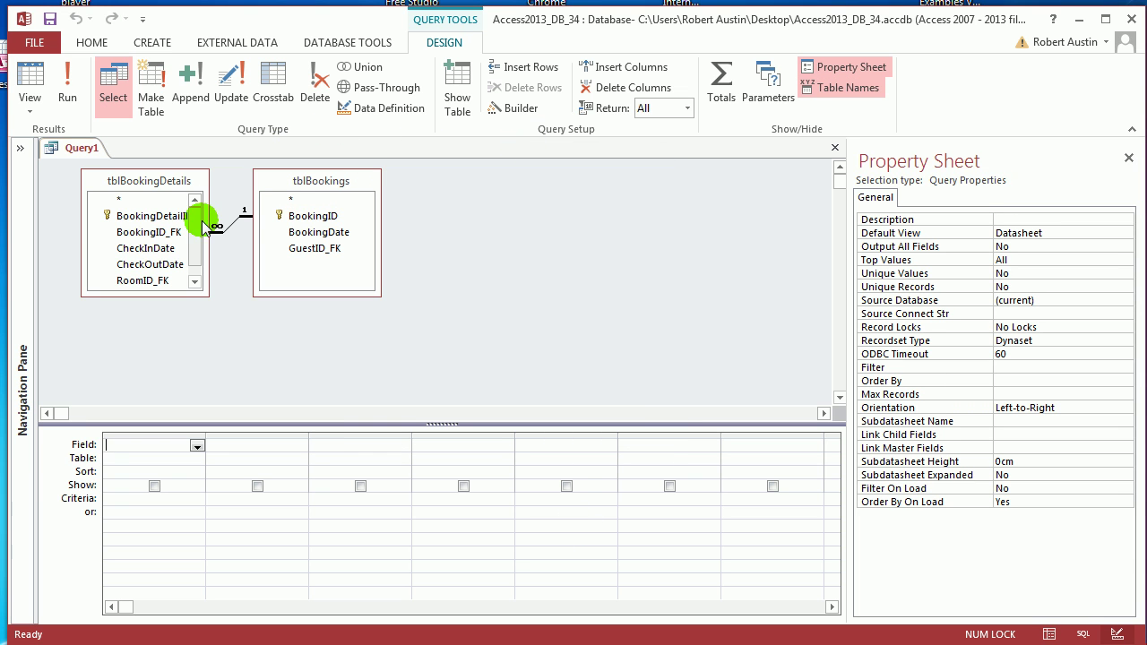
# Step: Add BookingID, BookingDate, GuestID_FK, CheckInDate, CheckOutDate and RoomID_FK to the grid, then close the Property Sheet
pyautogui.doubleClick(301, 224)
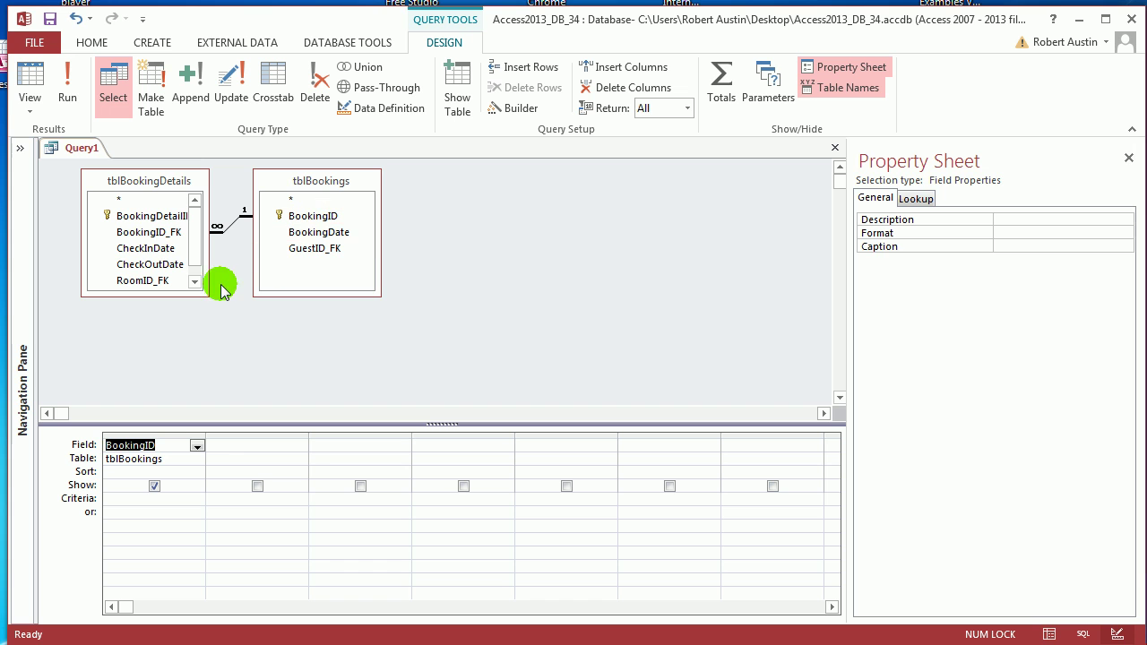
pyautogui.click(321, 235)
pyautogui.doubleClick(321, 233)
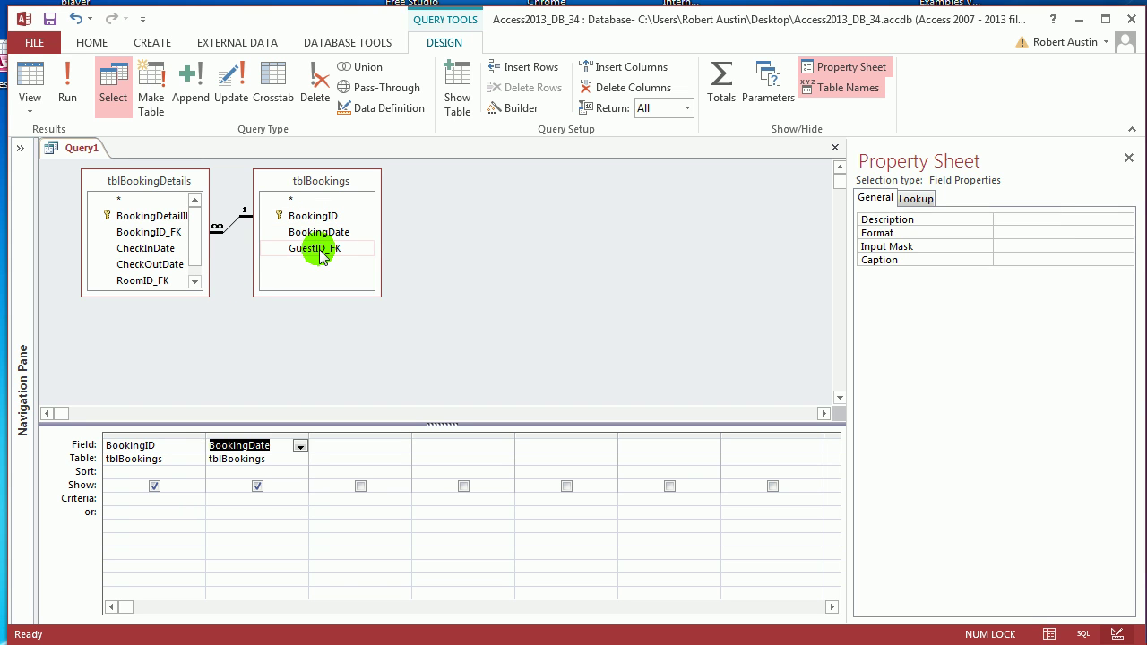
pyautogui.doubleClick(317, 248)
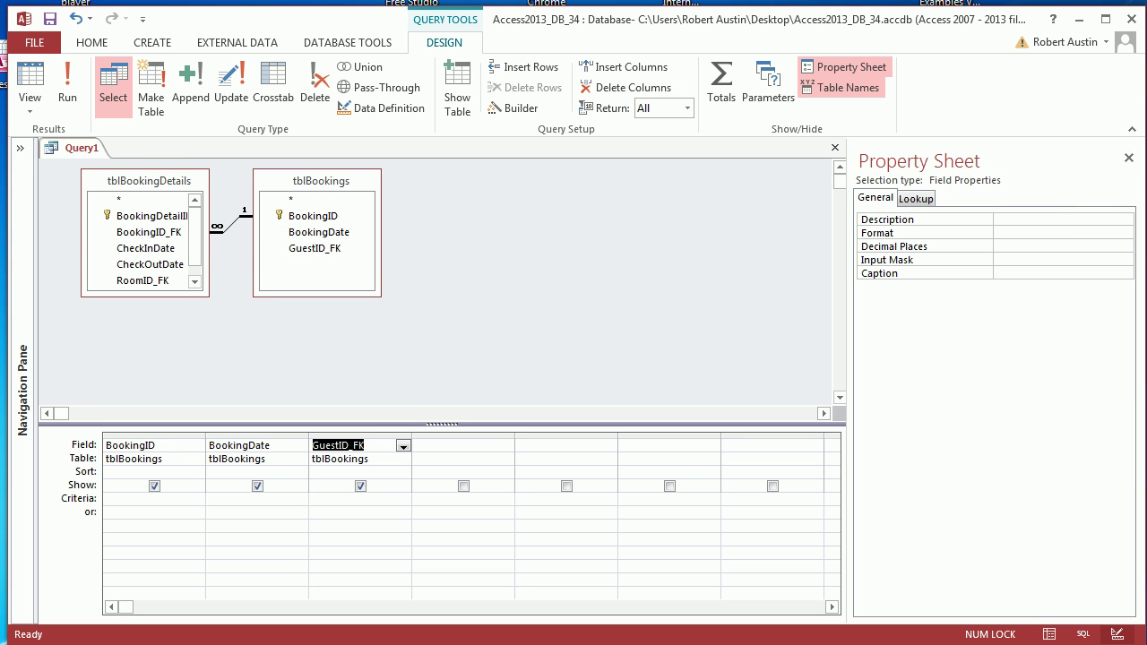
pyautogui.press('alt')
pyautogui.press('alt')
pyautogui.doubleClick(153, 248)
pyautogui.click(157, 265)
pyautogui.doubleClick(150, 264)
pyautogui.scroll(-1, 193, 240)
pyautogui.doubleClick(163, 269)
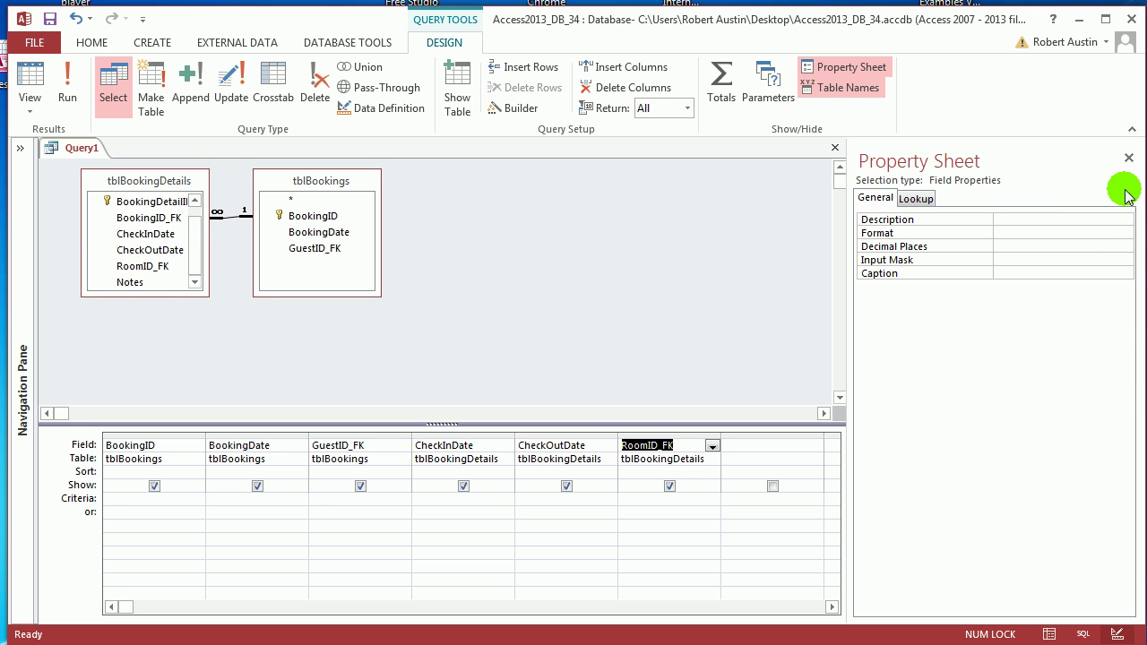
pyautogui.click(1129, 159)
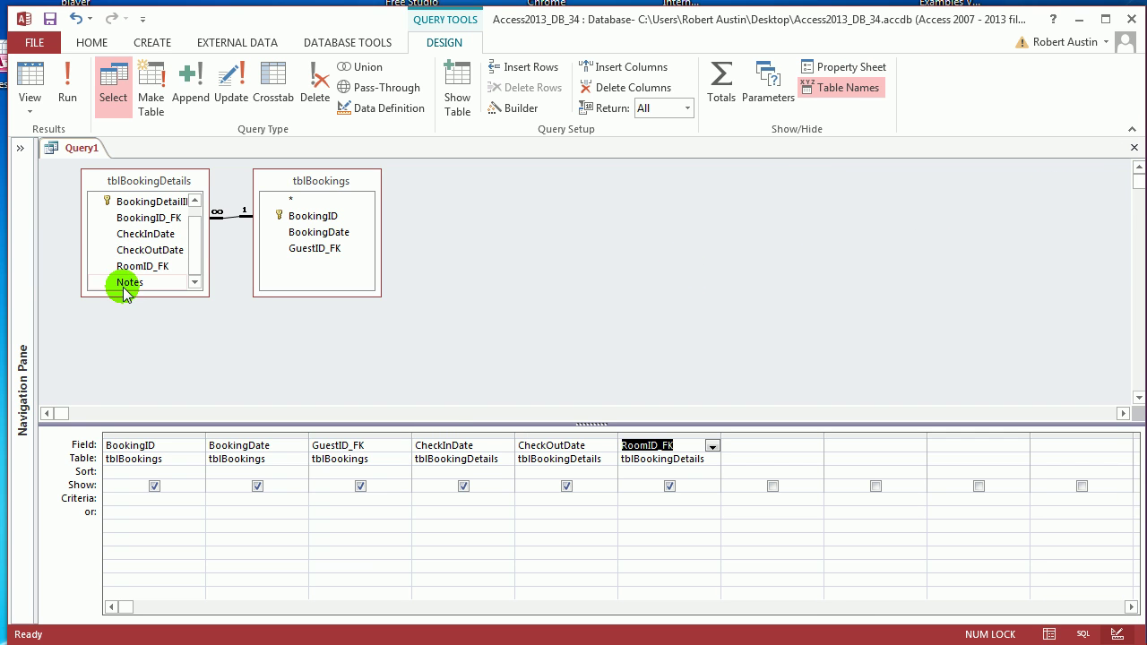
# Step: Add tblBookingDetails' Notes field with an empty column before it, then select that column
pyautogui.moveTo(121, 282); pyautogui.dragTo(860, 453)
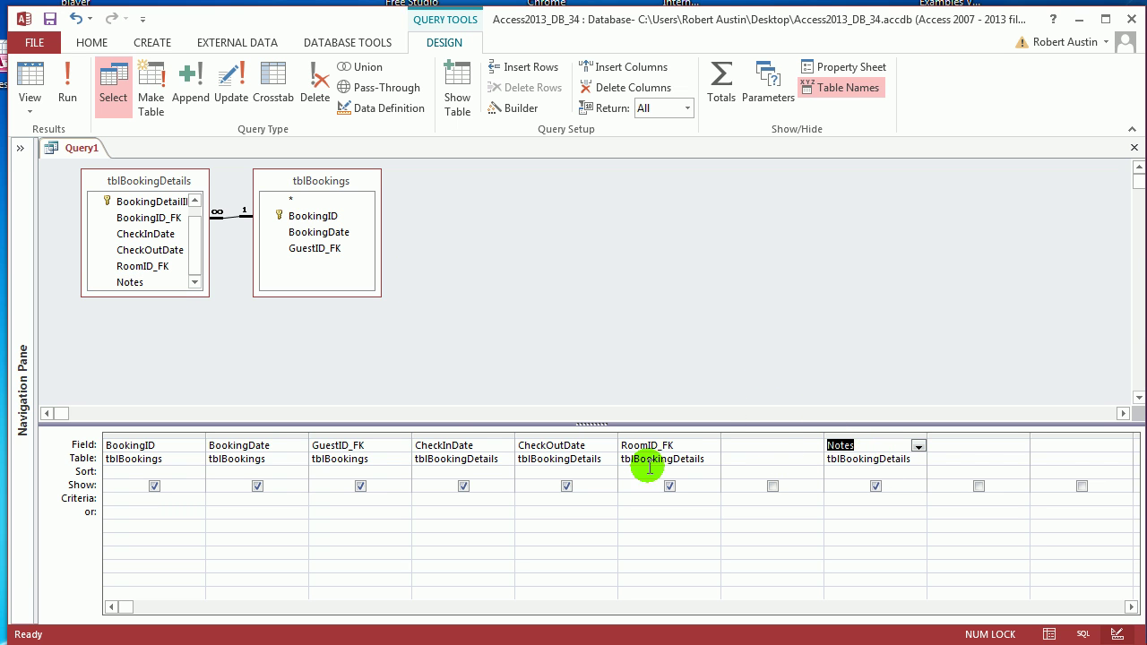
pyautogui.click(64, 88)
pyautogui.rightClick(83, 150)
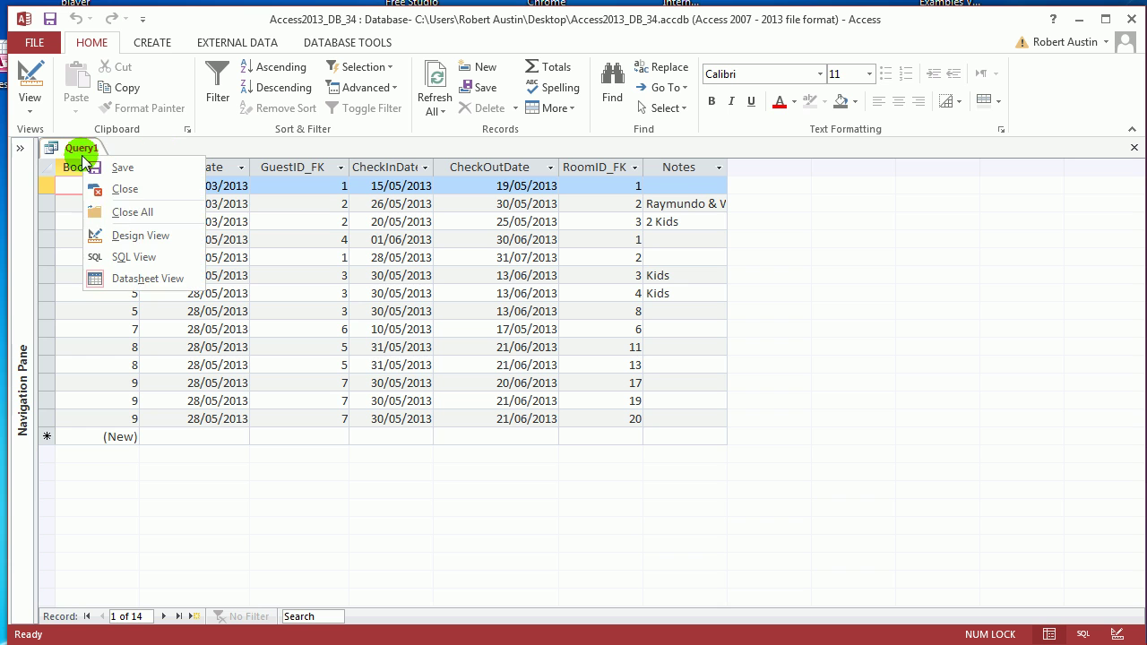
pyautogui.click(140, 235)
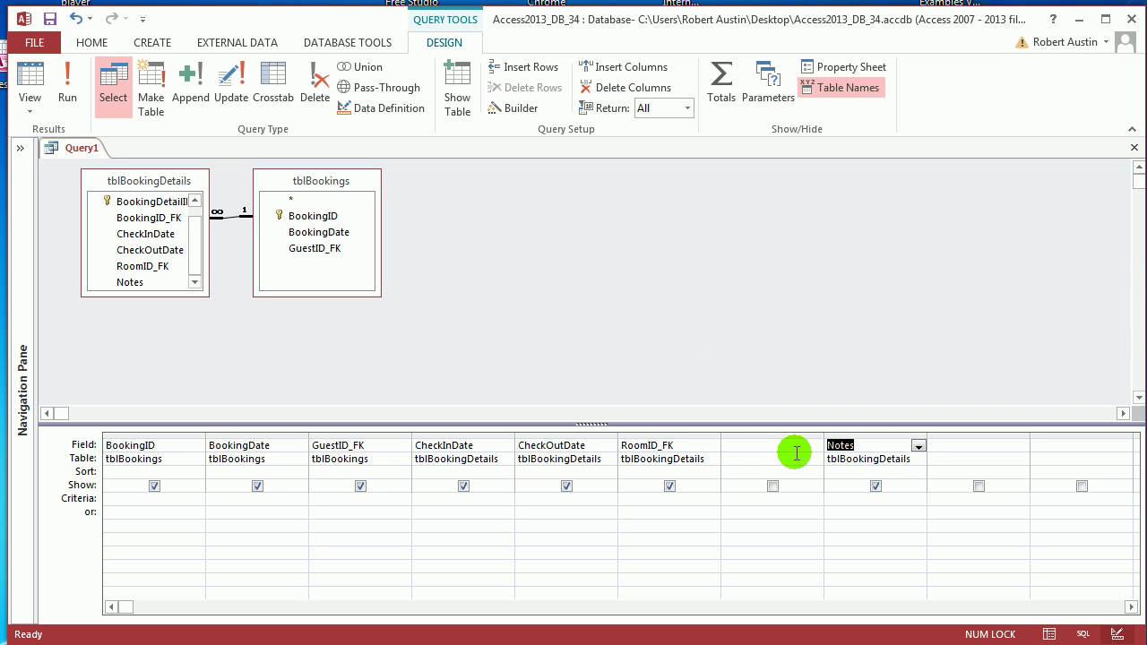
pyautogui.click(774, 432)
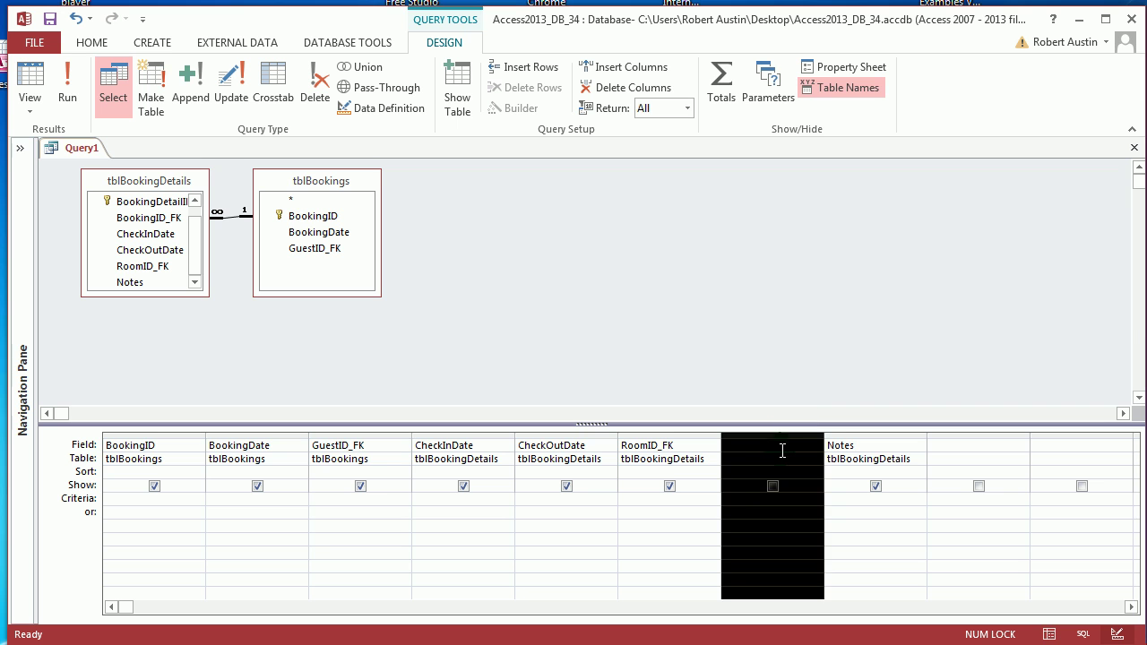
pyautogui.click(782, 451)
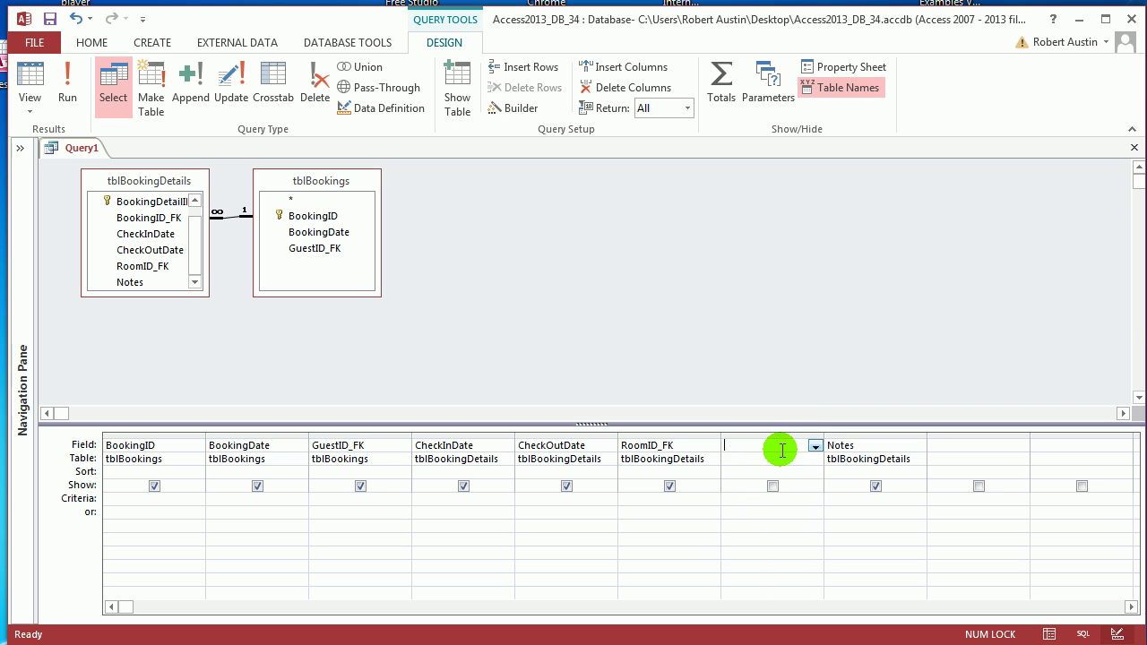
# Step: In the Expression Builder, begin Details with DateDiff on [tblBookingDetails].[CheckInDate]
pyautogui.click(522, 108)
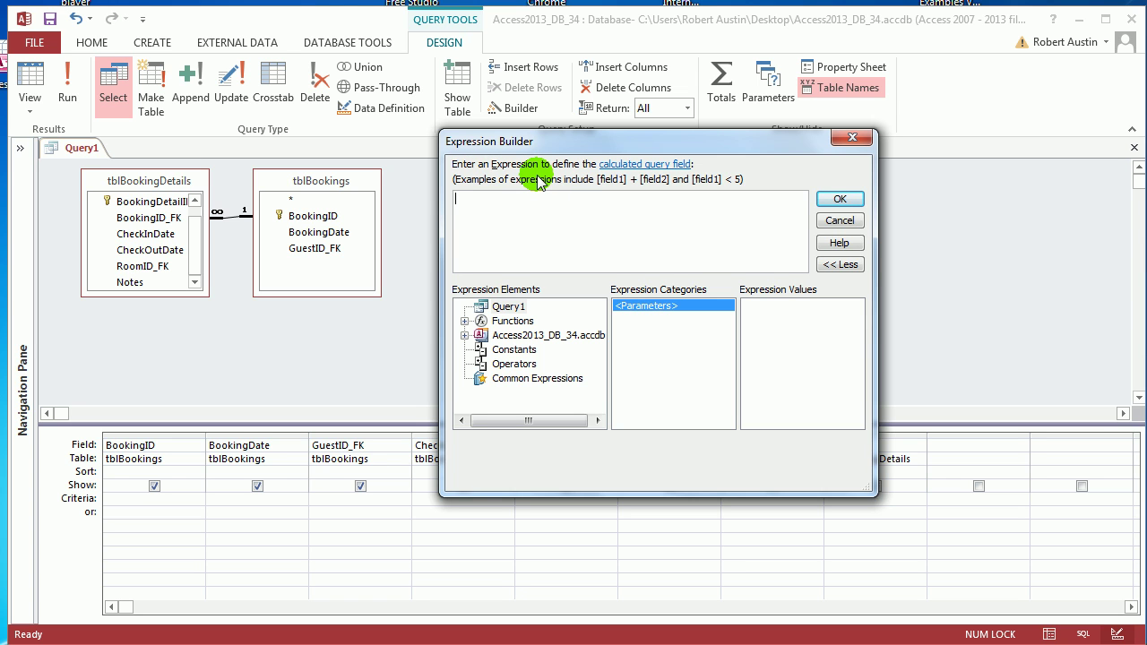
pyautogui.write('Details:')
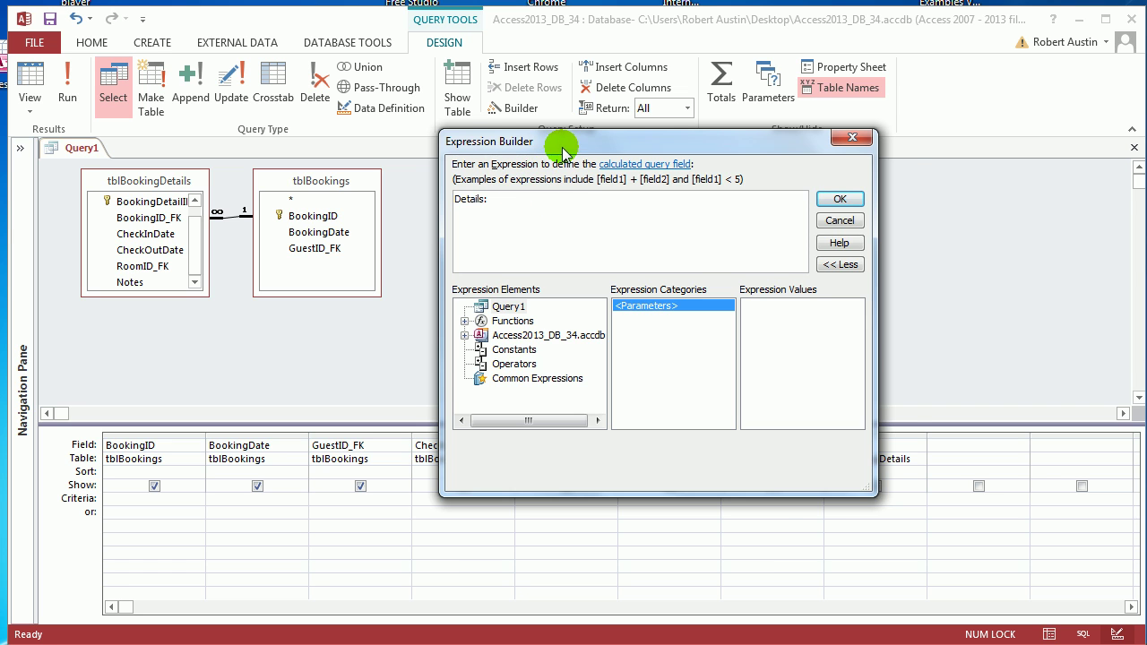
pyautogui.moveTo(561, 142); pyautogui.dragTo(567, 10)
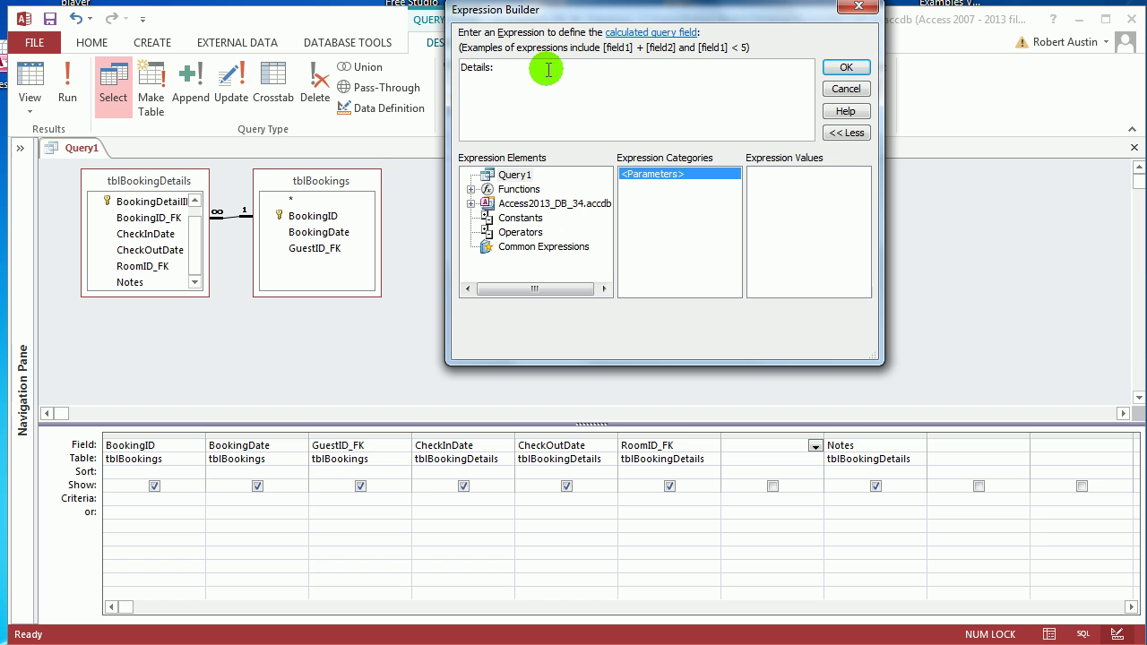
pyautogui.write('datedi')
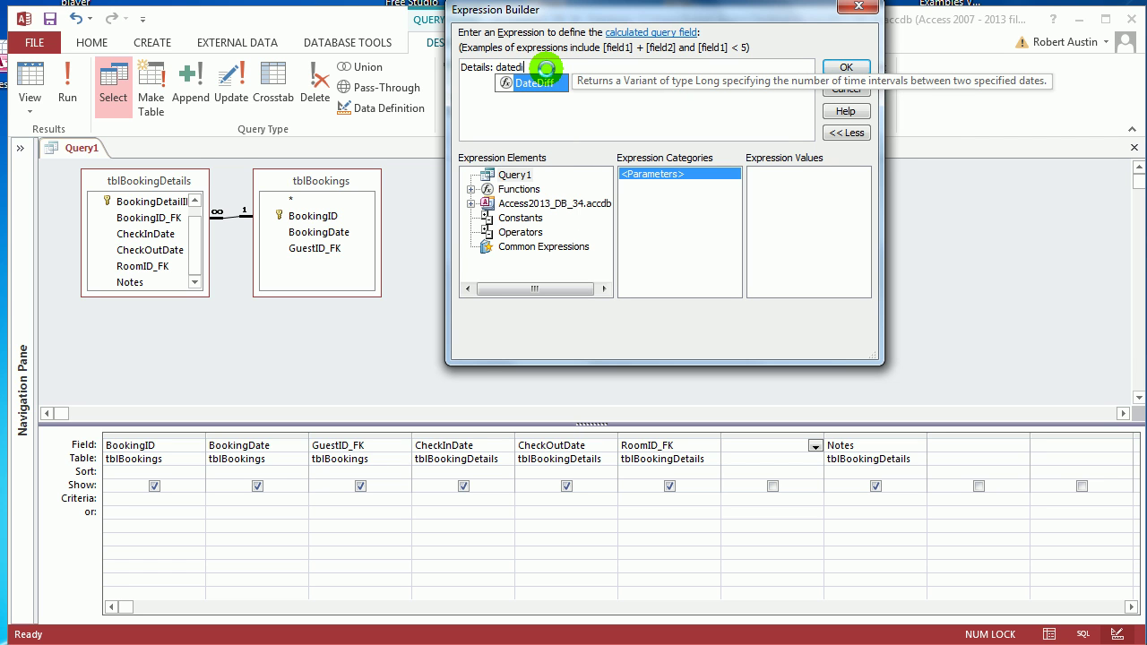
pyautogui.doubleClick(525, 82)
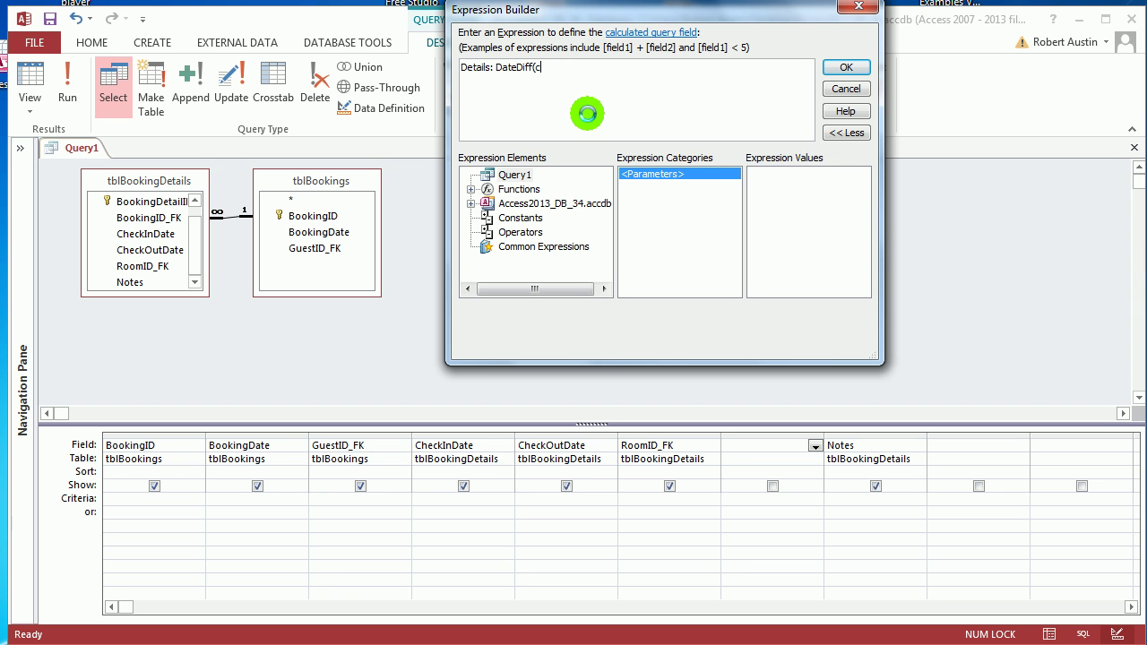
pyautogui.write('che')
pyautogui.press('BackSpace')
pyautogui.press('BackSpace')
pyautogui.press('BackSpace')
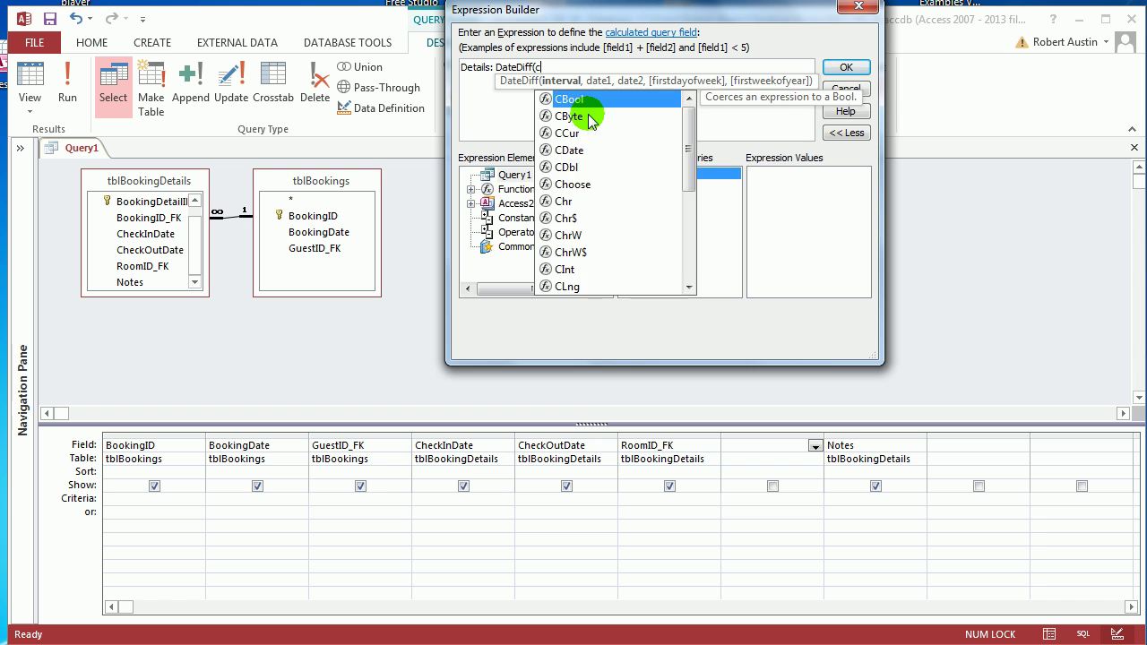
pyautogui.write('tblboo')
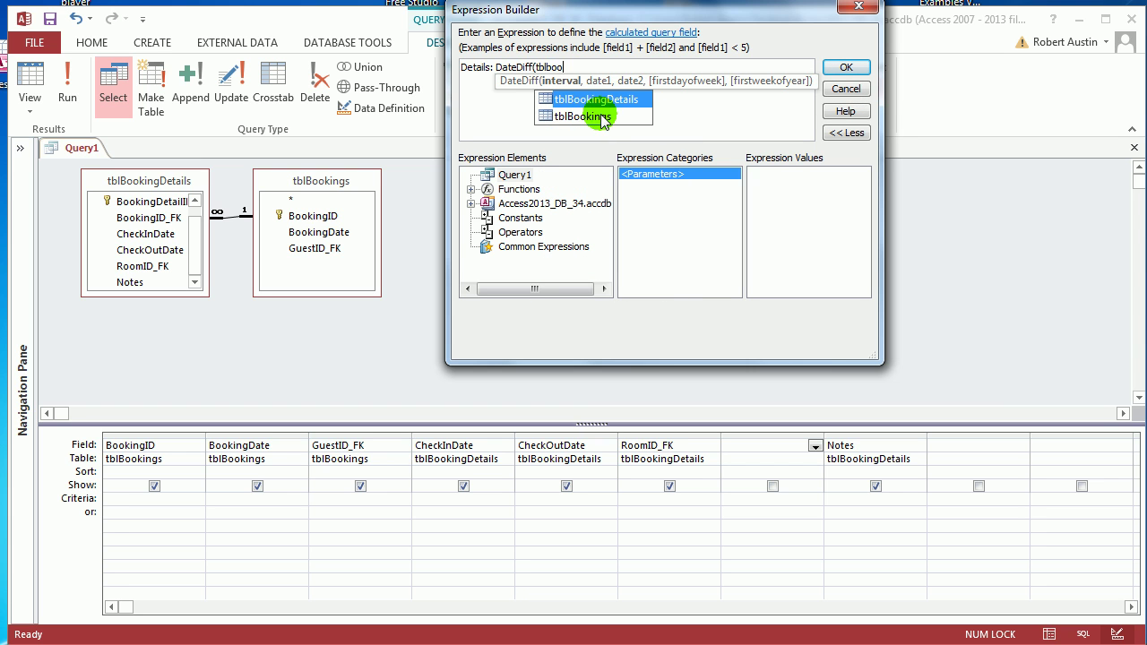
pyautogui.doubleClick(615, 98)
pyautogui.write('.che')
pyautogui.doubleClick(658, 97)
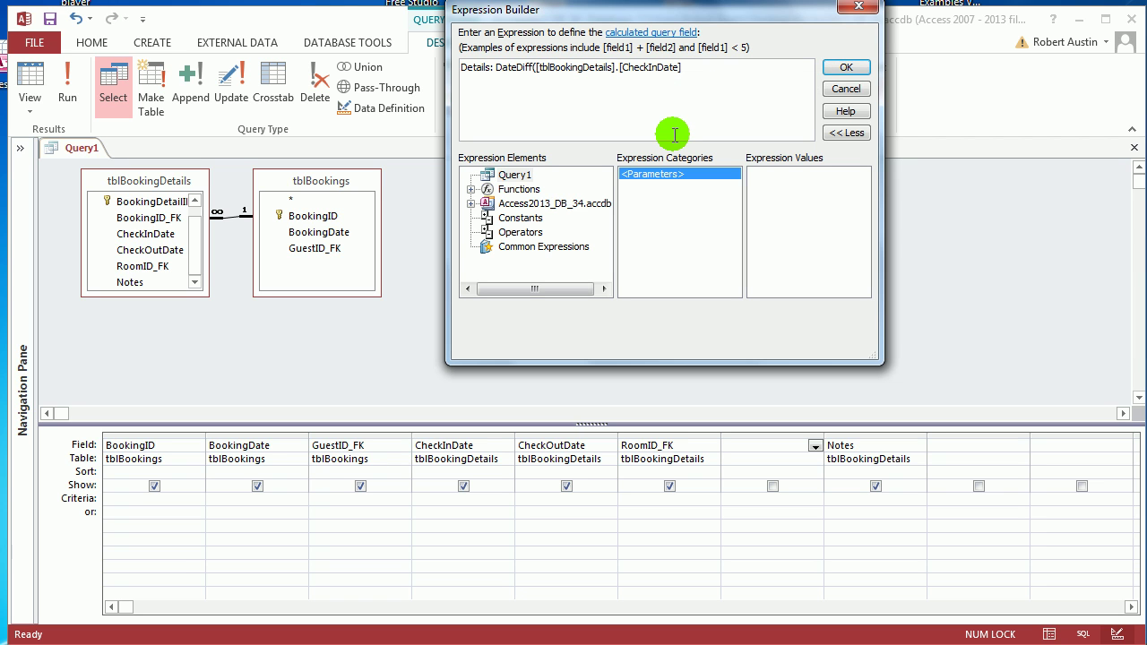
# Step: Add the "d" interval and [tblBookingDetails].[CheckOutDate] as the second date, closing DateDiff
pyautogui.write(',')
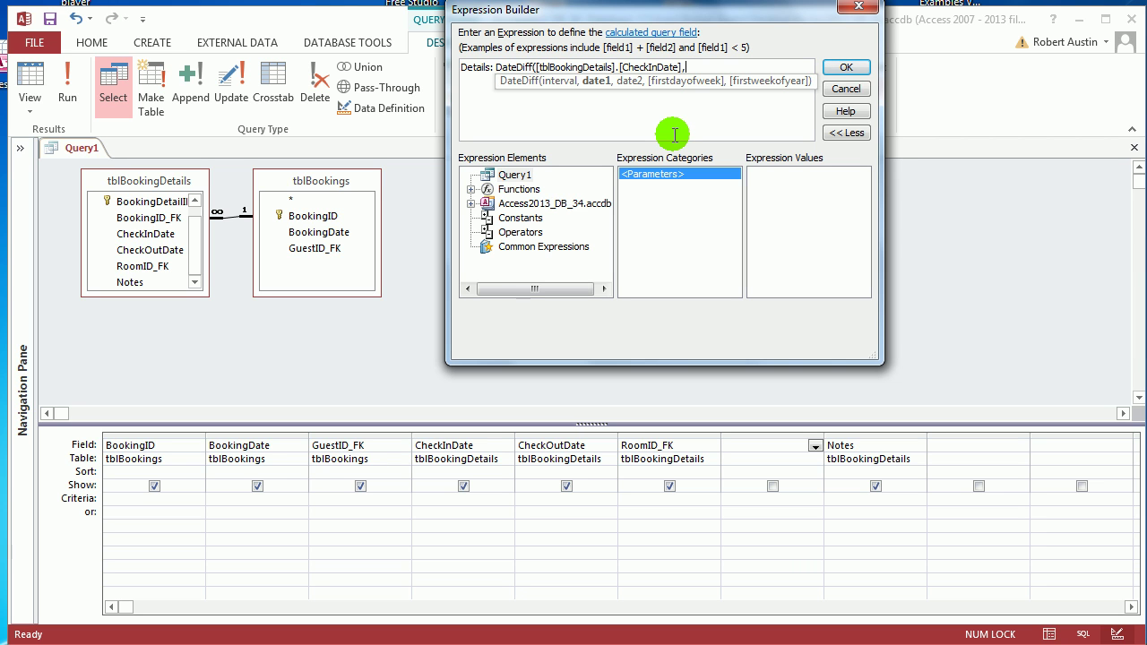
pyautogui.press('BackSpace')
pyautogui.click(536, 67)
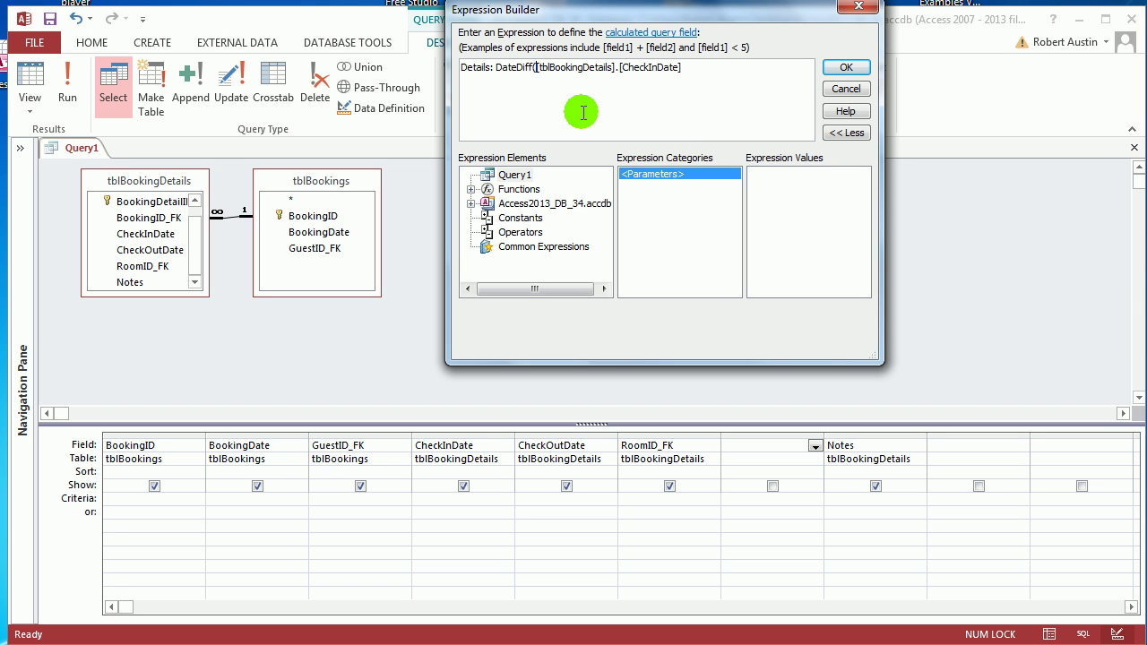
pyautogui.write('"')
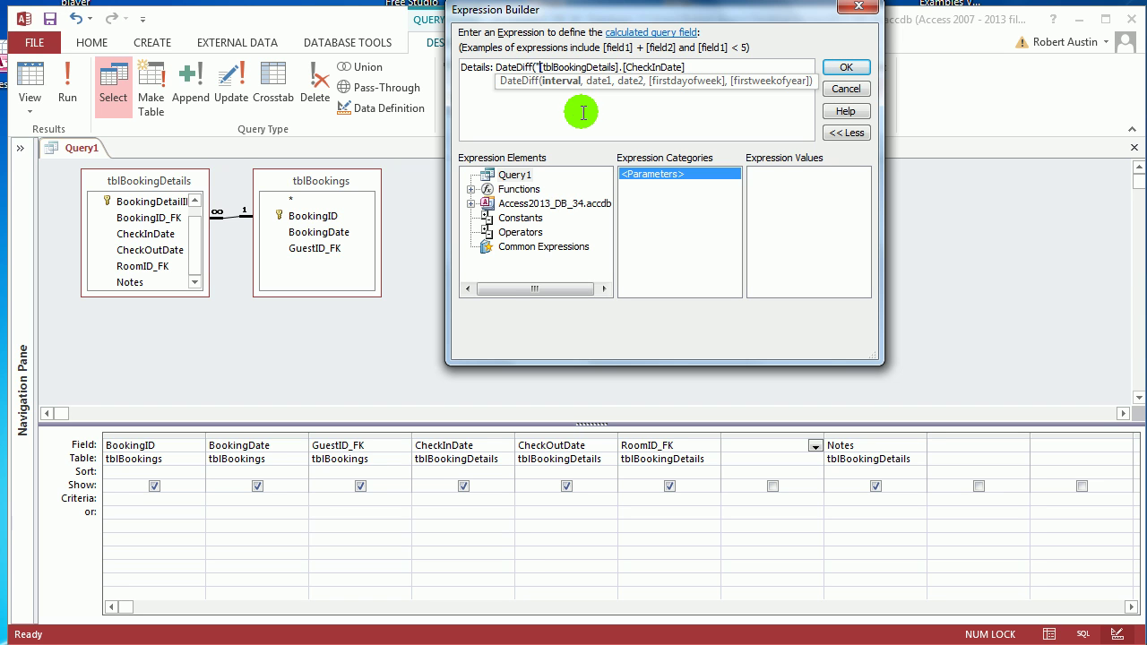
pyautogui.write('d"')
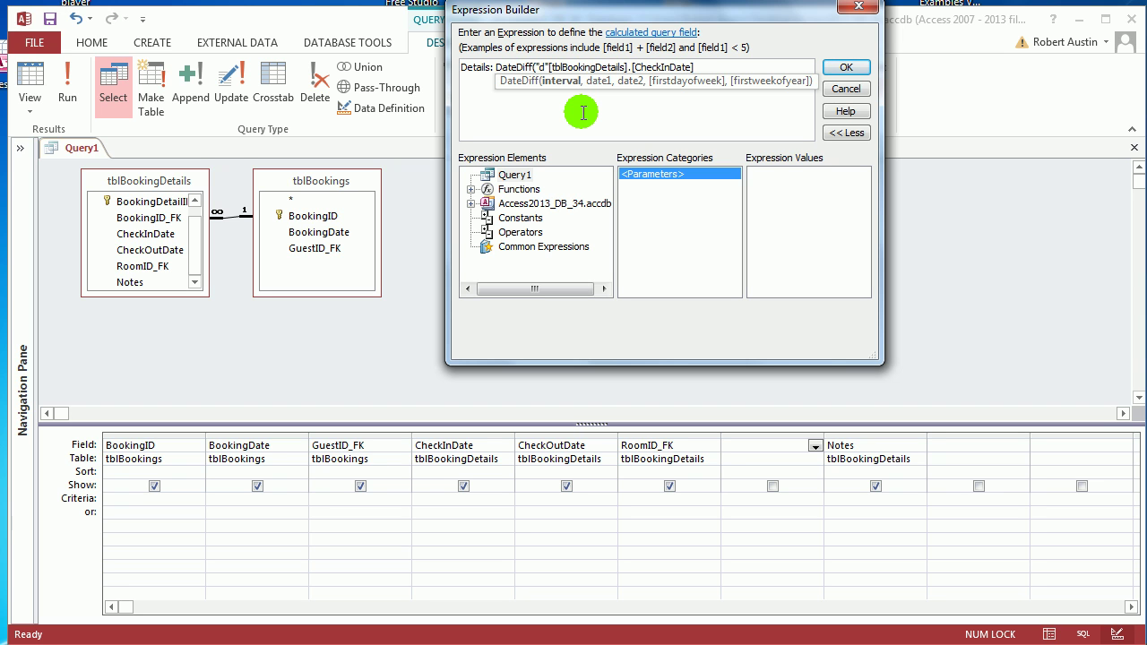
pyautogui.write(',')
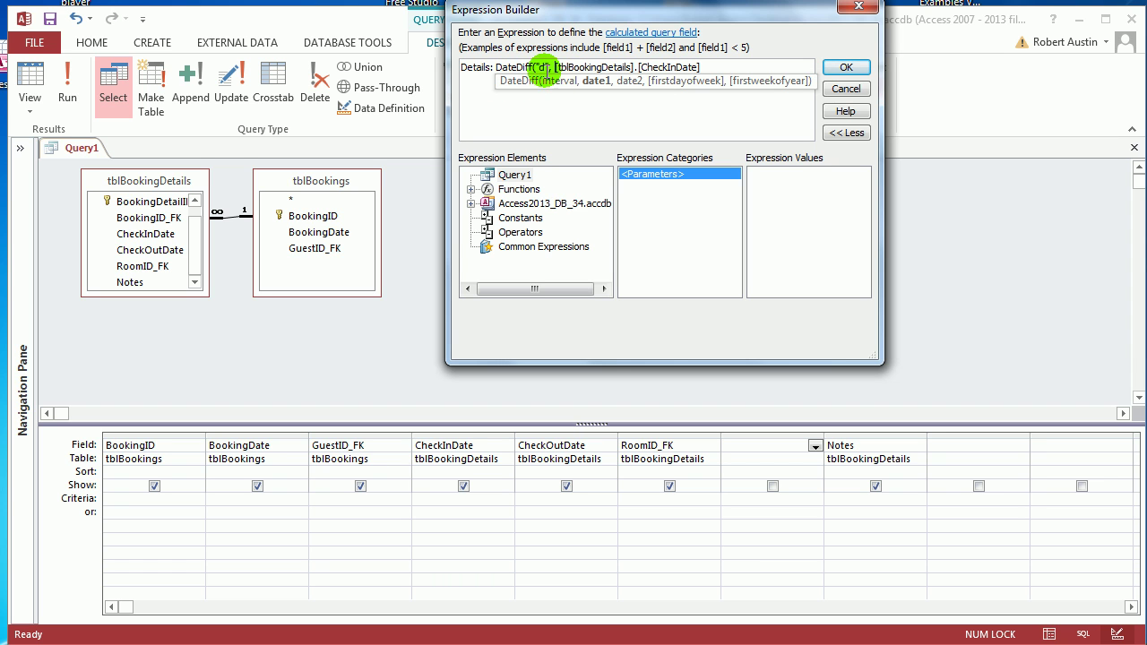
pyautogui.click(710, 67)
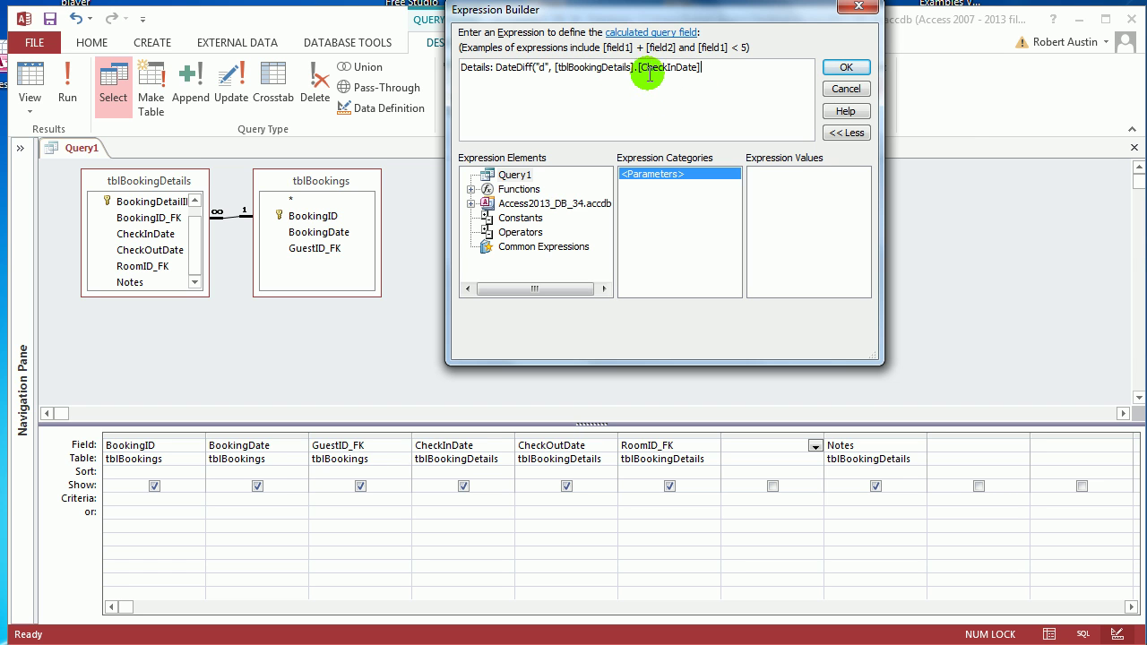
pyautogui.write(', tbl')
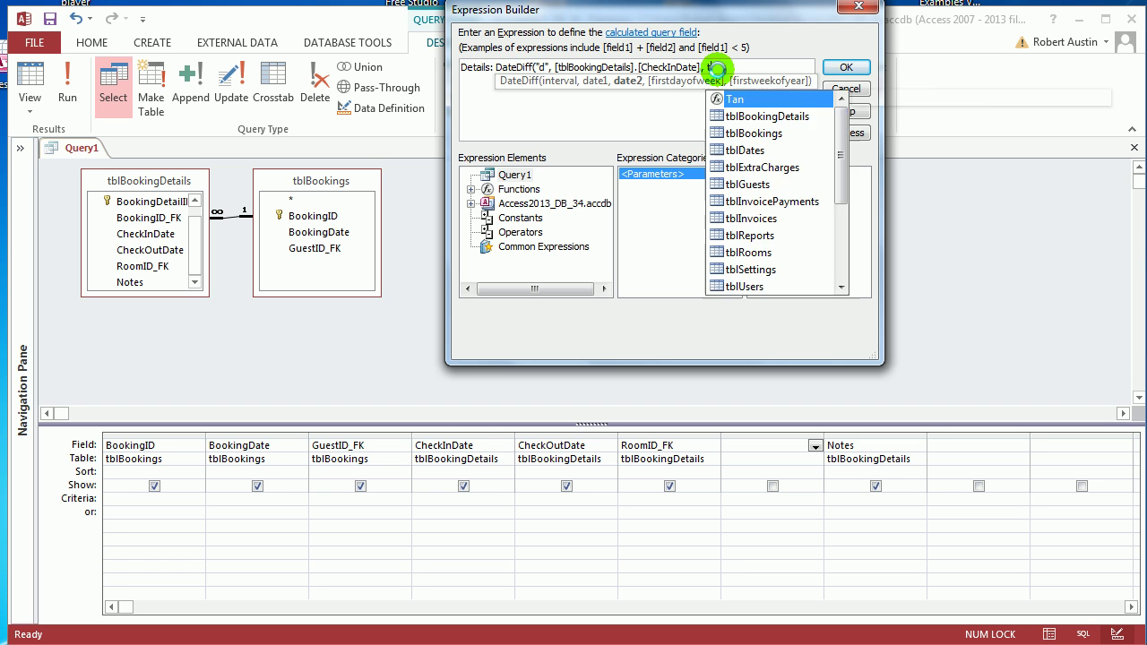
pyautogui.write('boo')
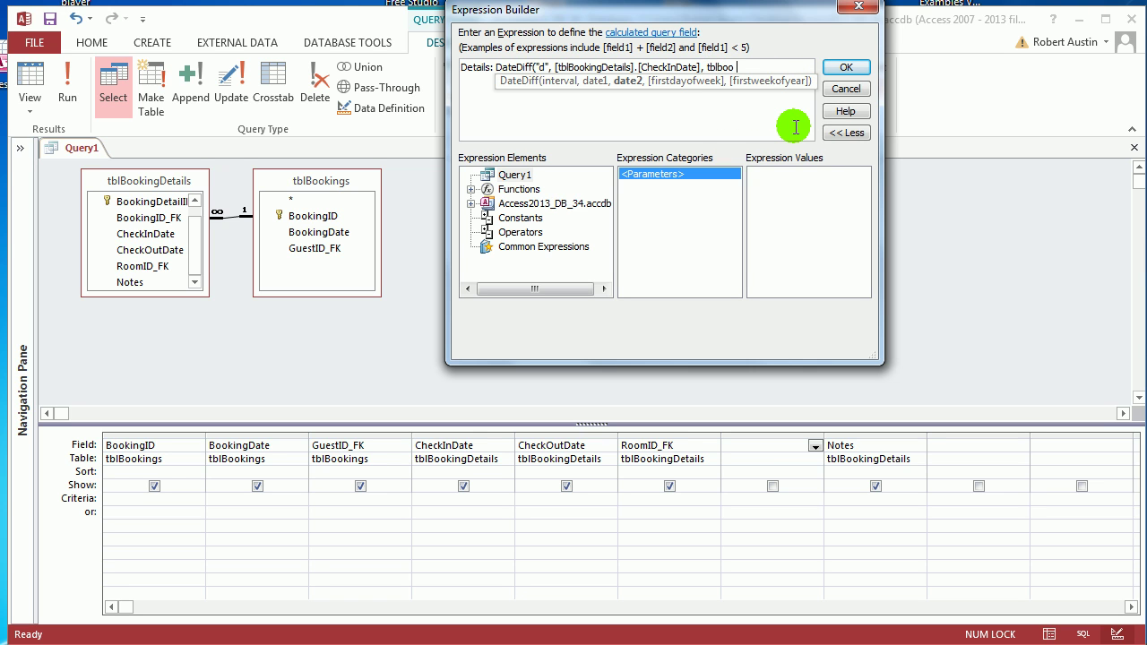
pyautogui.press('BackSpace')
pyautogui.press('Tab')
pyautogui.write('.cho')
pyautogui.press('Tab')
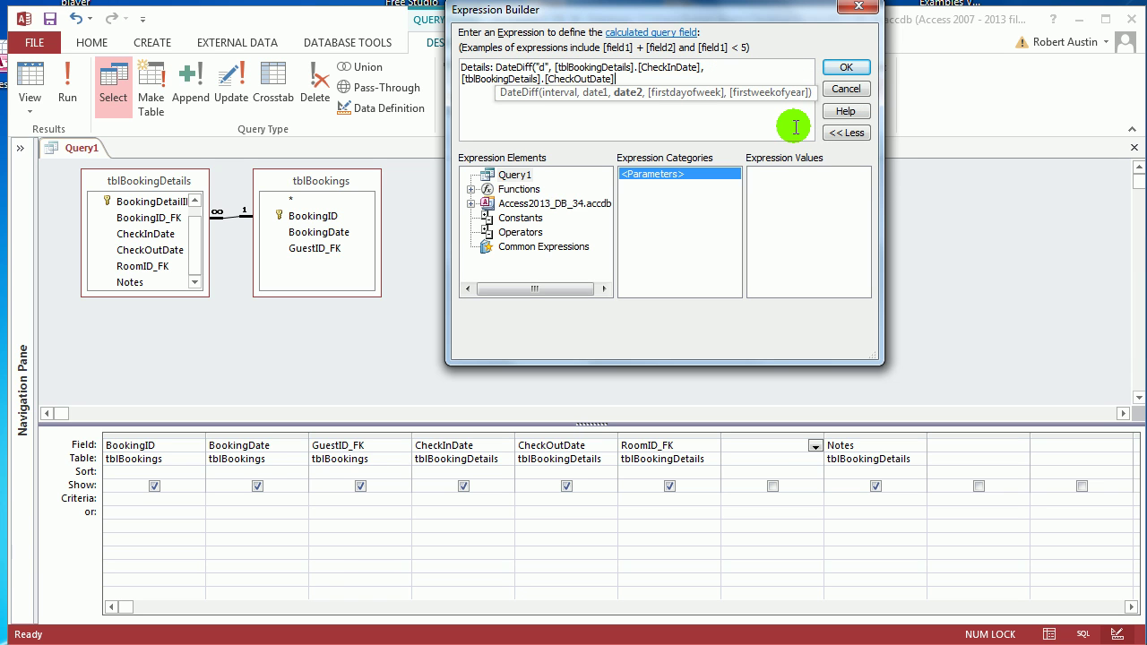
pyautogui.write(')')
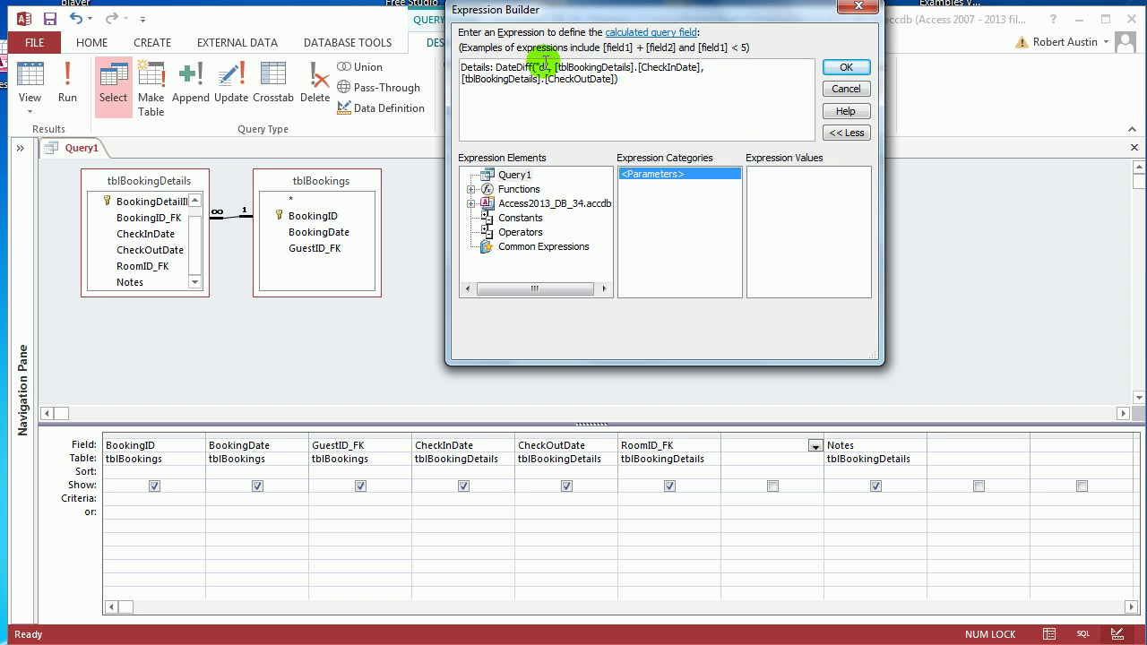
# Step: Confirm the expression, run the query to inspect the Details night counts, then reselect Details in Design view
pyautogui.click(859, 69)
pyautogui.click(72, 72)
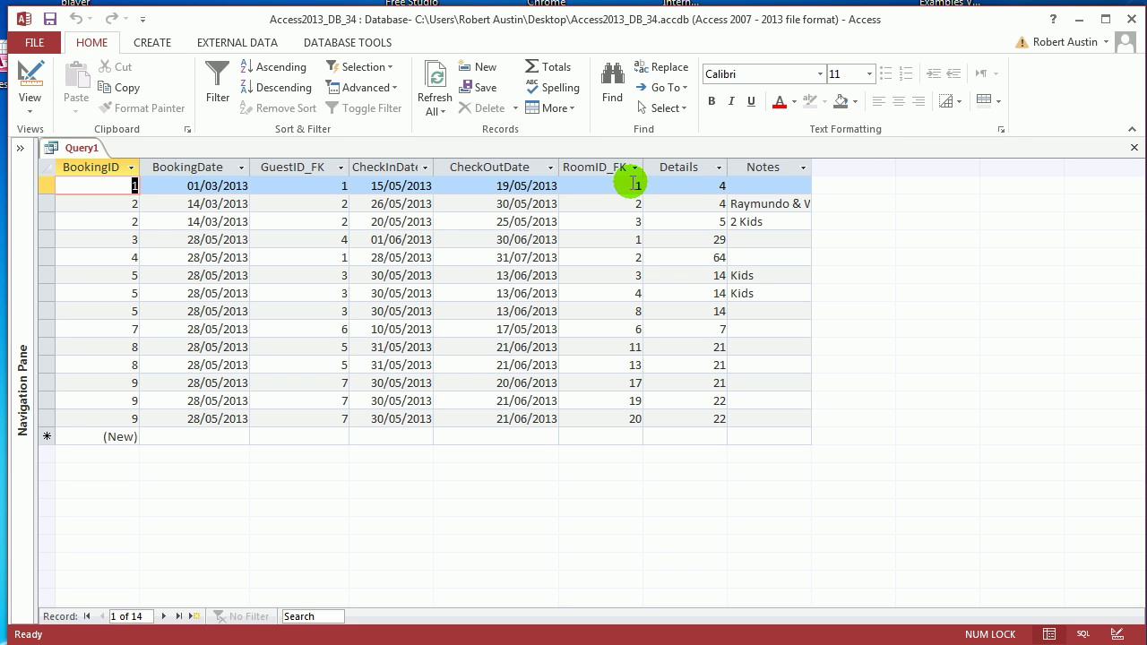
pyautogui.click(695, 168)
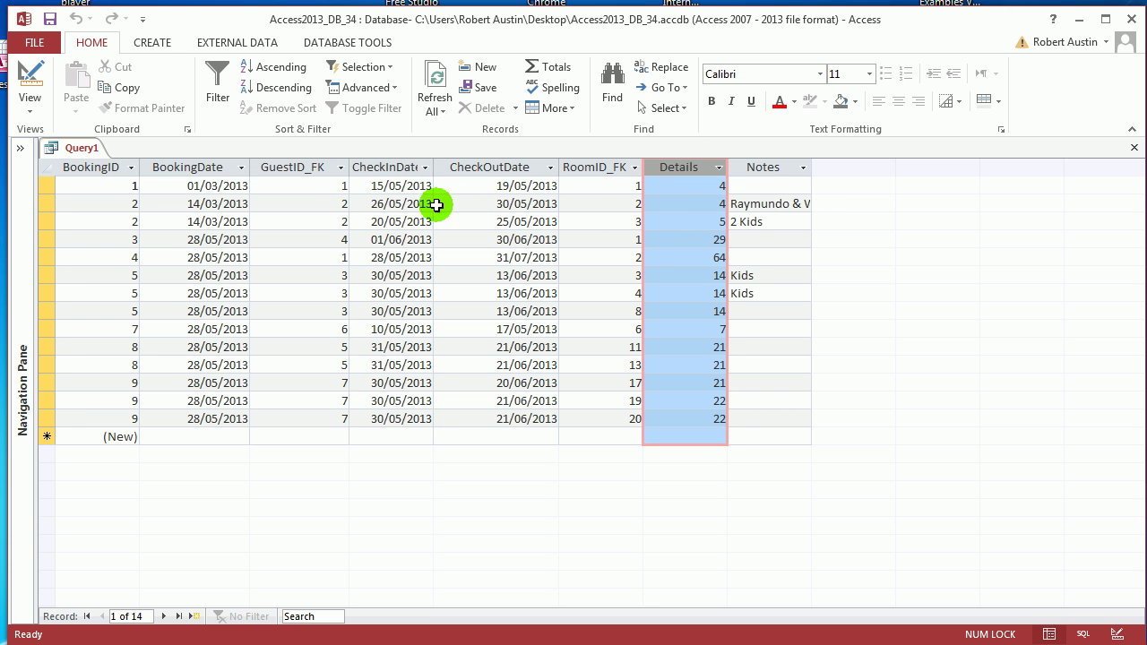
pyautogui.rightClick(77, 150)
pyautogui.click(108, 231)
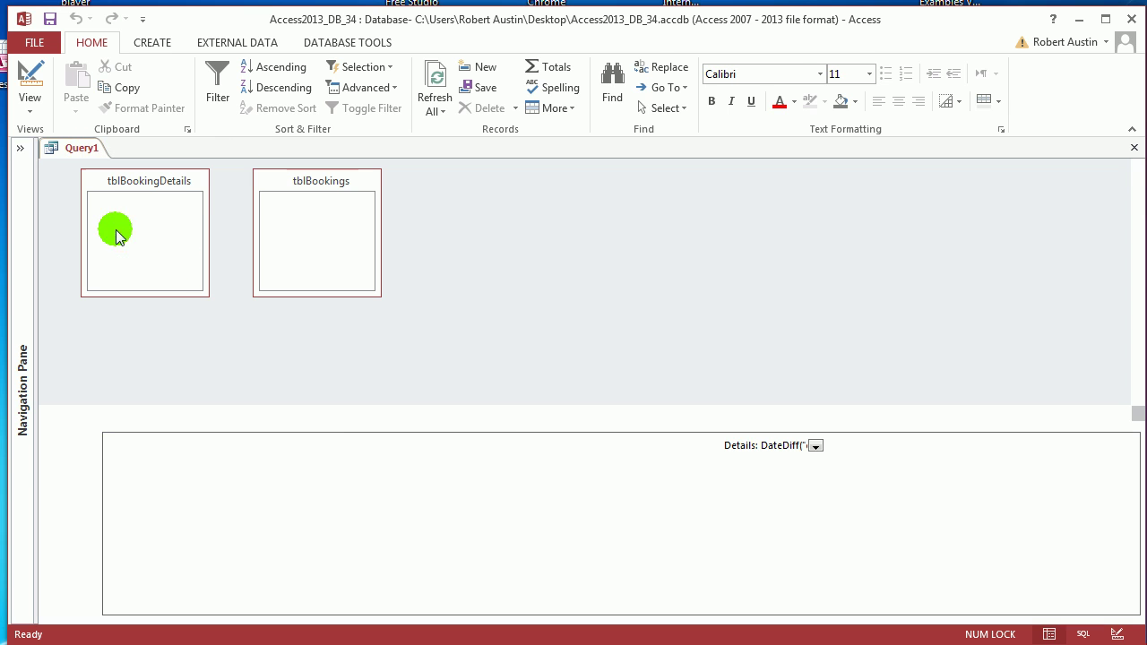
pyautogui.click(768, 448)
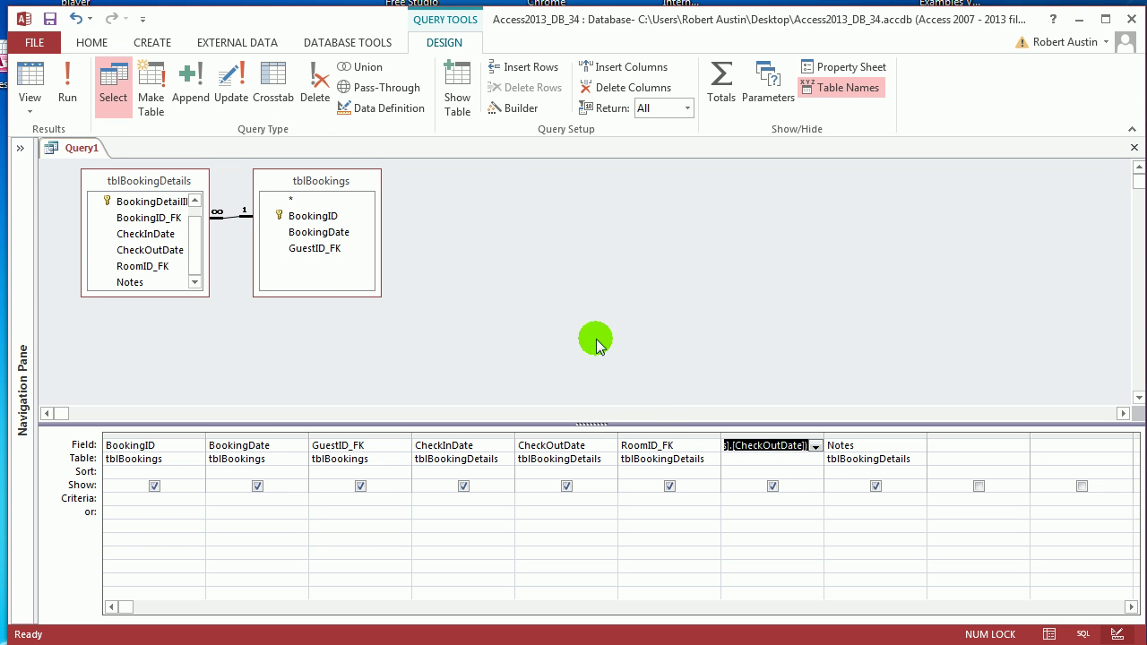
# Step: Append " nights " to the Details expression and confirm it
pyautogui.click(517, 108)
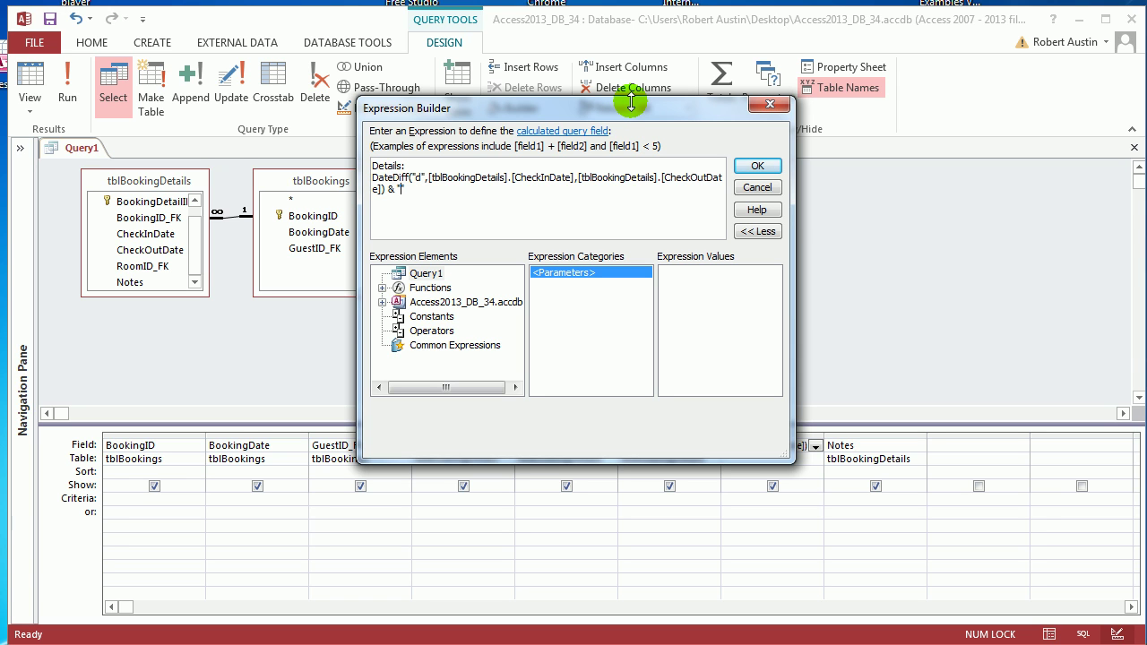
pyautogui.write('" nights ')
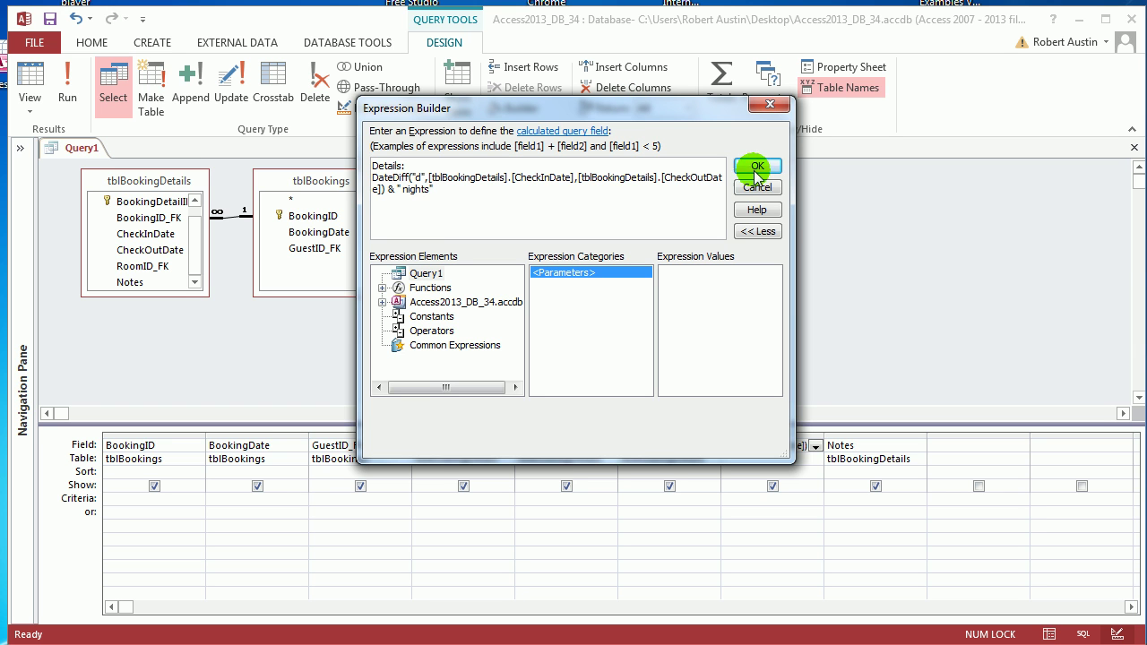
pyautogui.write('"')
pyautogui.click(768, 173)
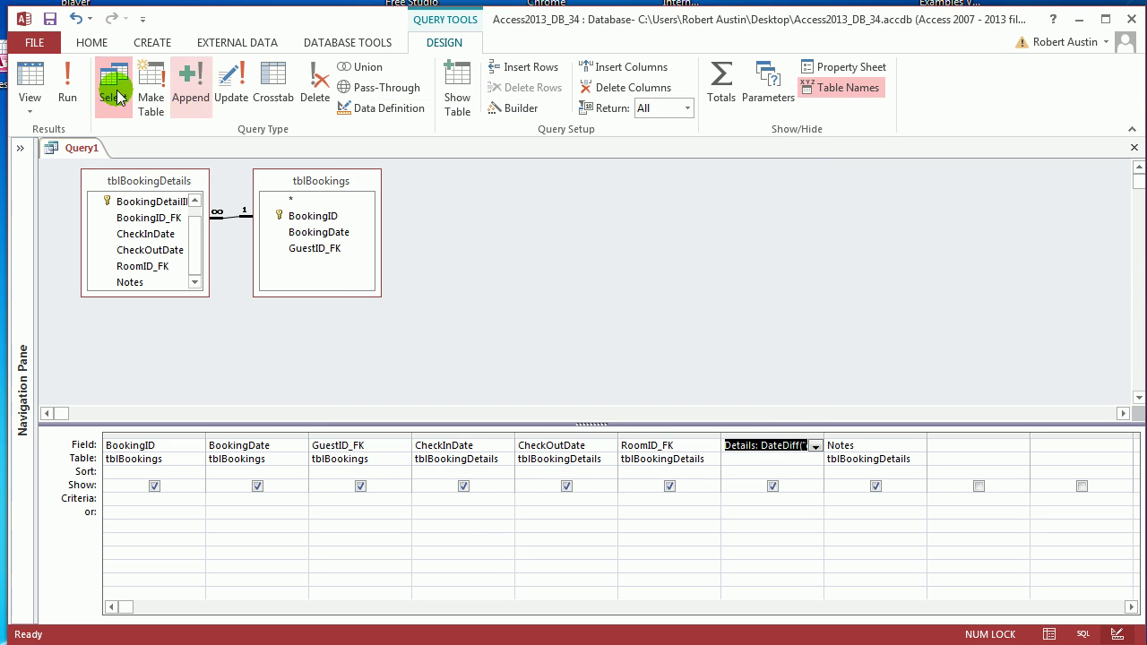
# Step: Run the query, widen the Details column, and return to Design view
pyautogui.click(67, 82)
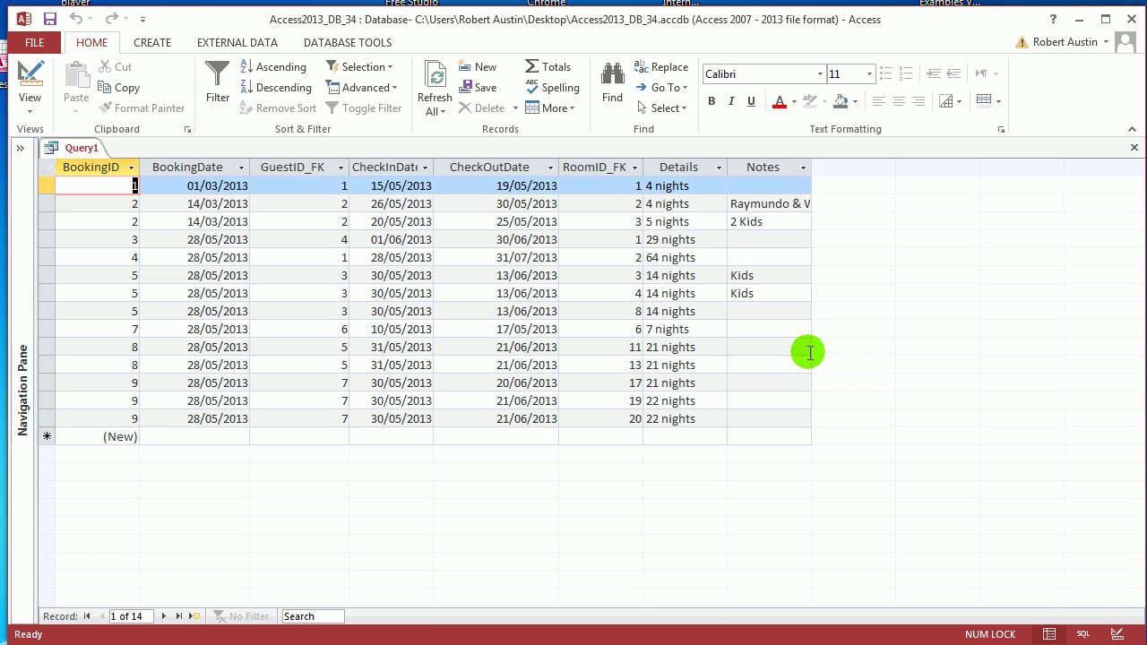
pyautogui.doubleClick(728, 167)
pyautogui.moveTo(708, 166); pyautogui.dragTo(773, 166)
pyautogui.rightClick(78, 148)
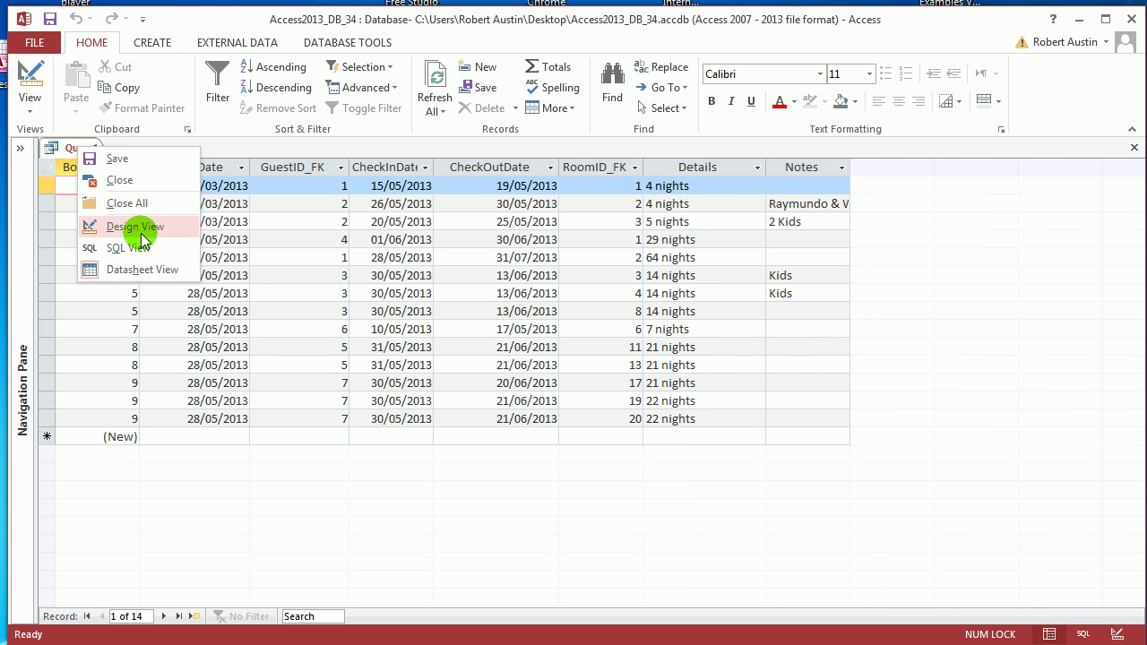
pyautogui.click(133, 228)
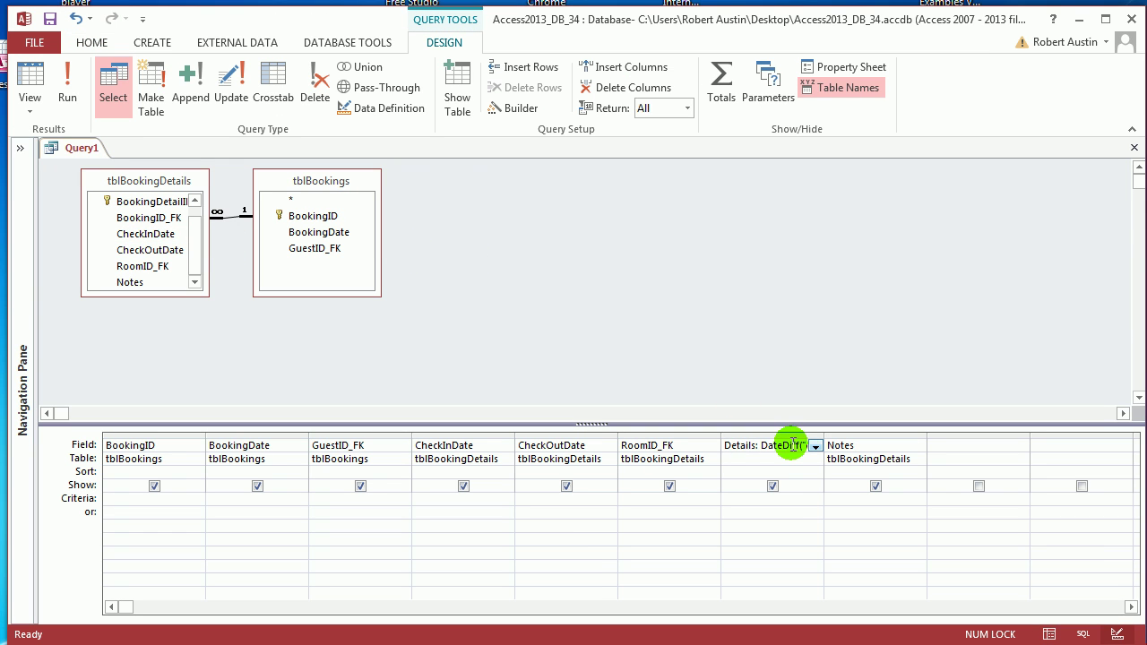
# Step: Change the Details text to " nights @ " and delete the trailing ampersand
pyautogui.click(515, 108)
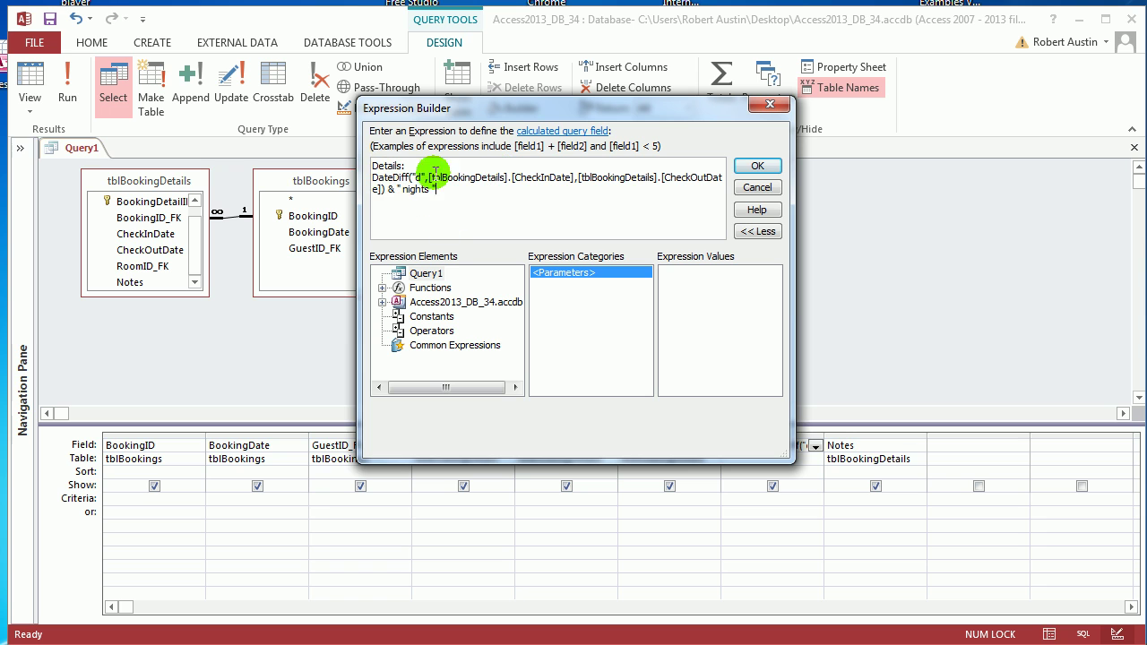
pyautogui.click(472, 203)
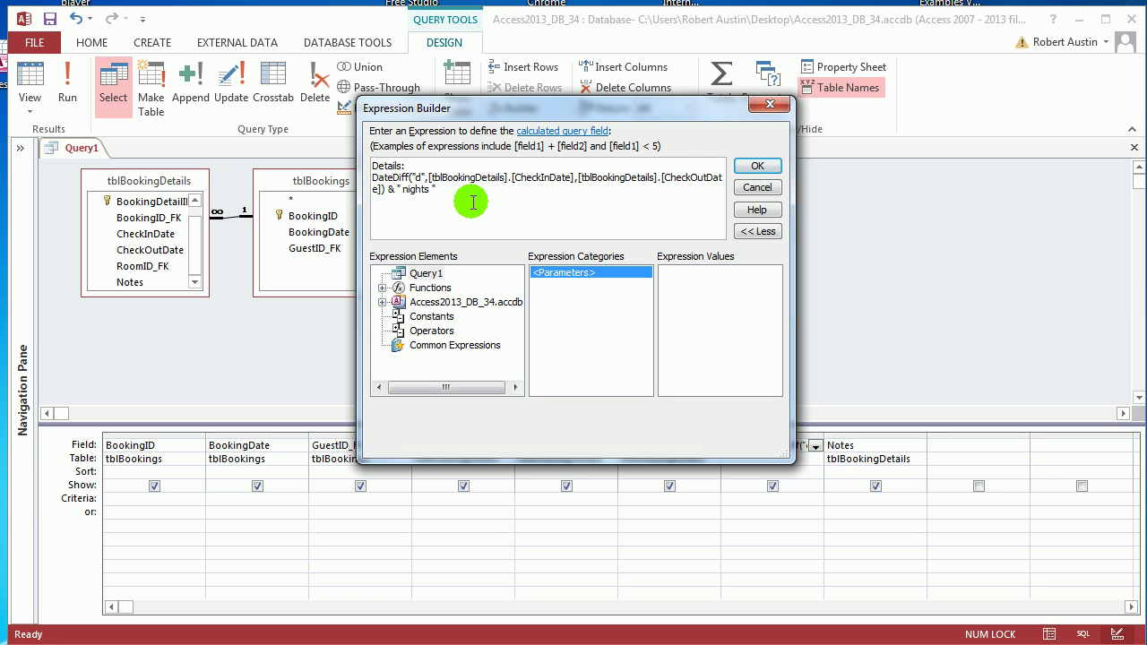
pyautogui.write('@ " &')
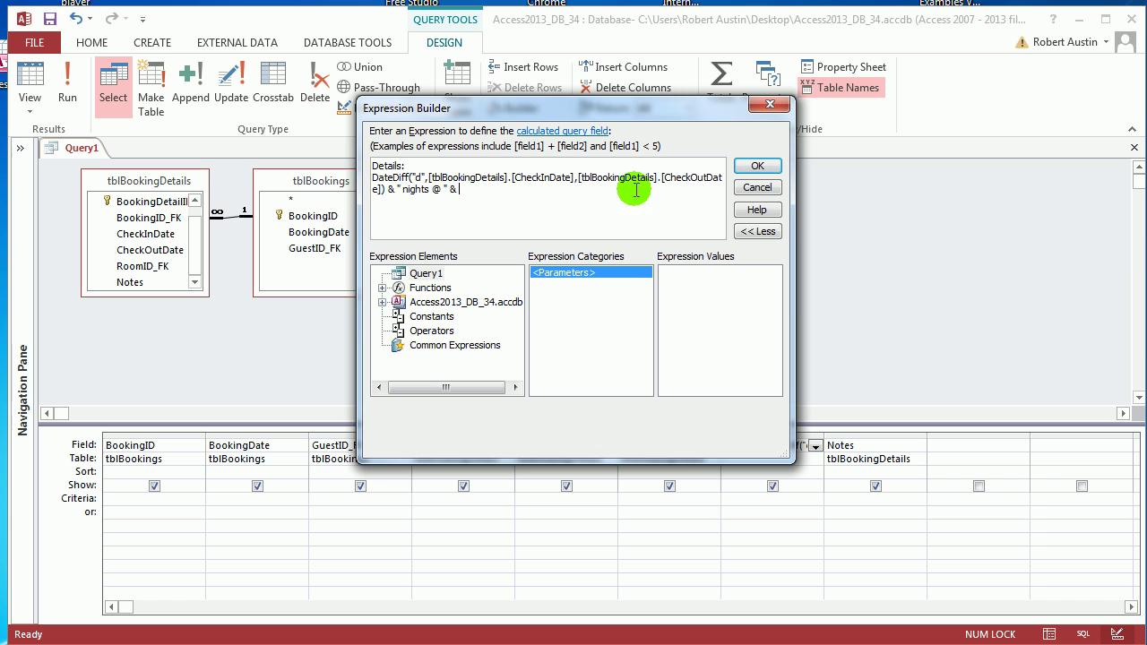
pyautogui.press('BackSpace')
pyautogui.press('BackSpace')
pyautogui.press('BackSpace')
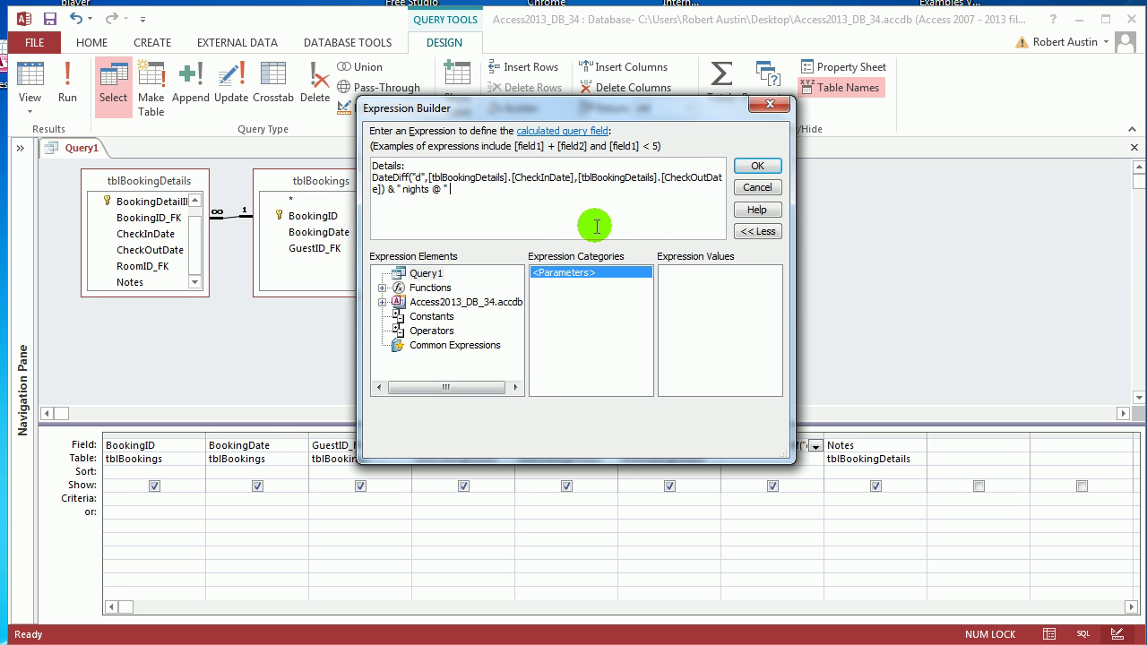
# Step: Apply the expression, open tblRooms to review CostPerNight rates, then reselect Details in Query1's design
pyautogui.click(758, 166)
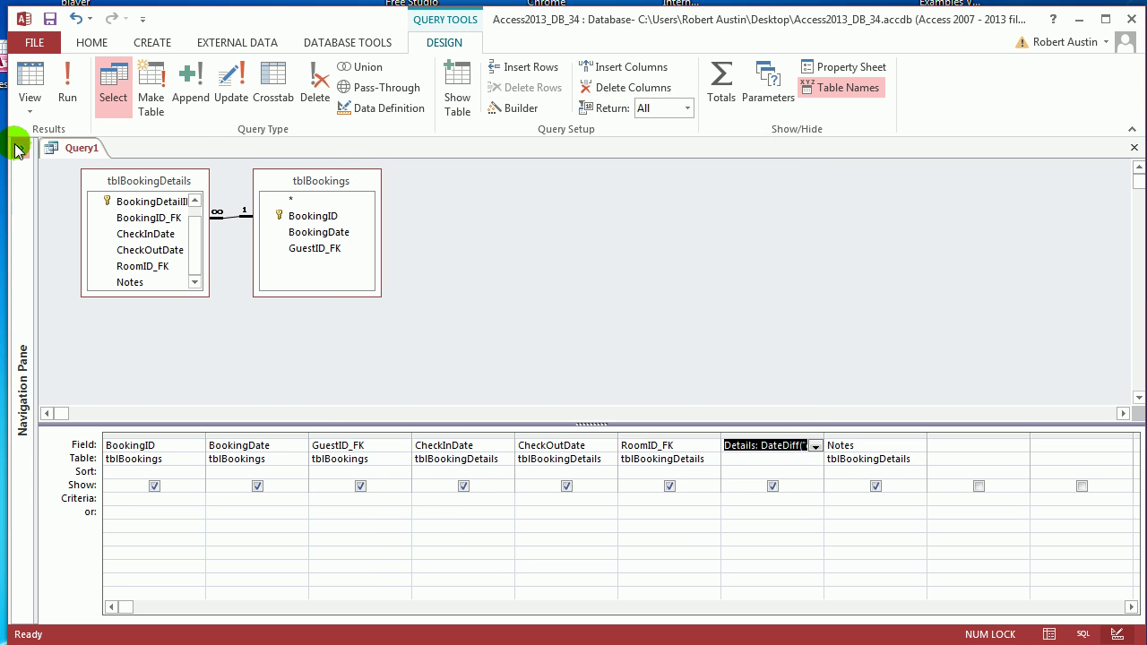
pyautogui.click(18, 147)
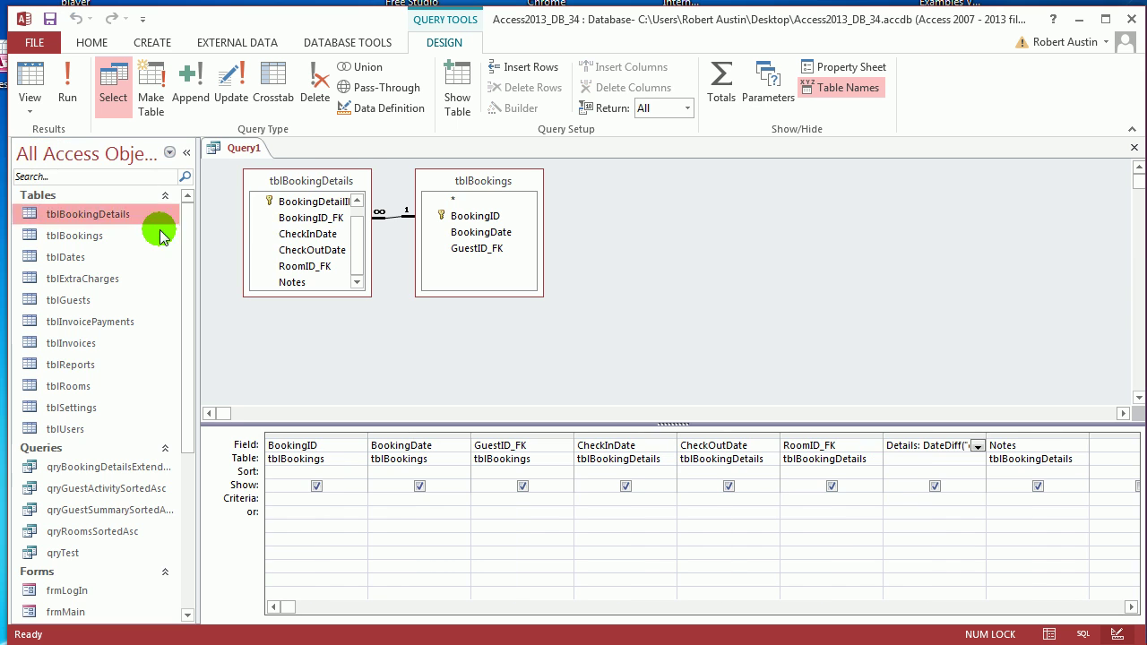
pyautogui.click(68, 389)
pyautogui.doubleClick(68, 389)
pyautogui.click(186, 151)
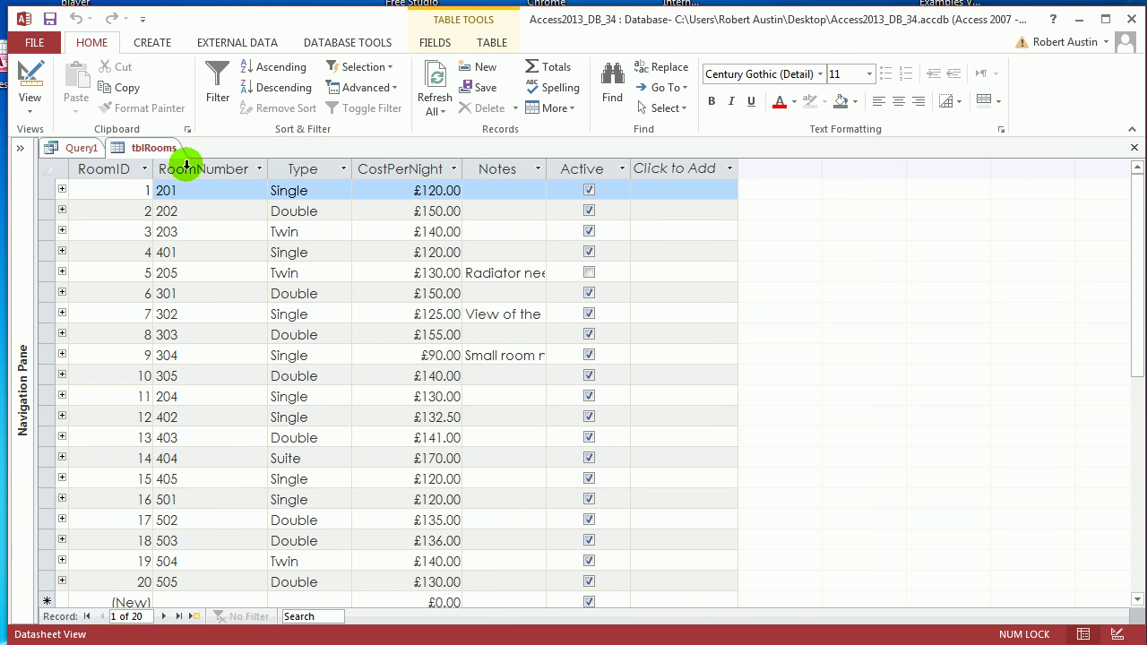
pyautogui.click(376, 167)
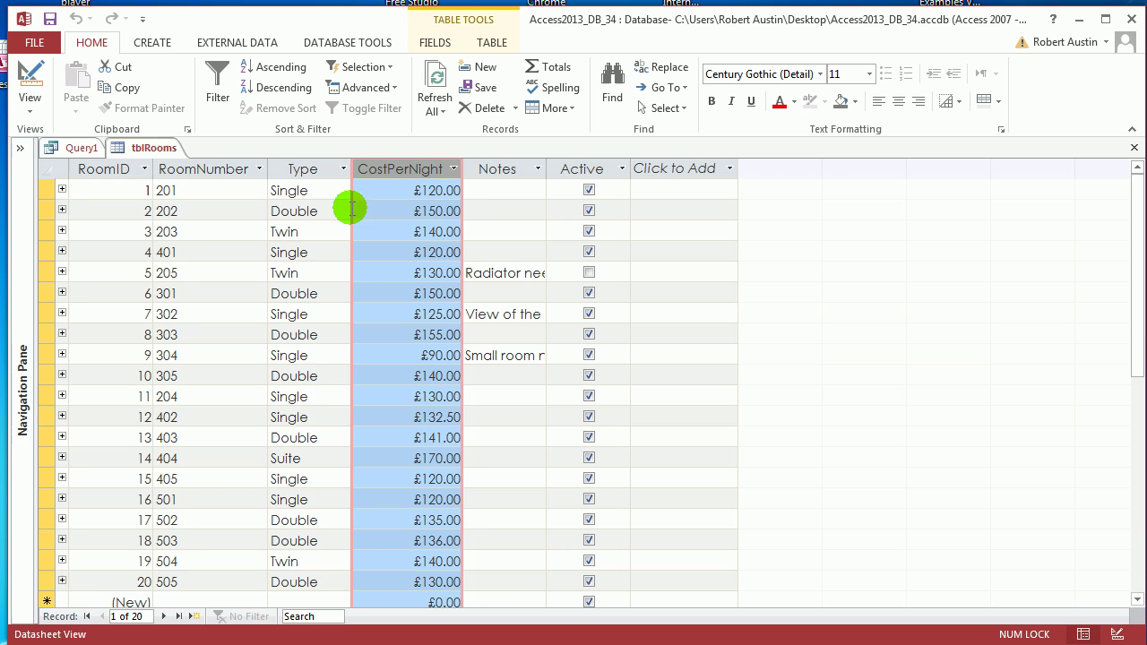
pyautogui.click(76, 149)
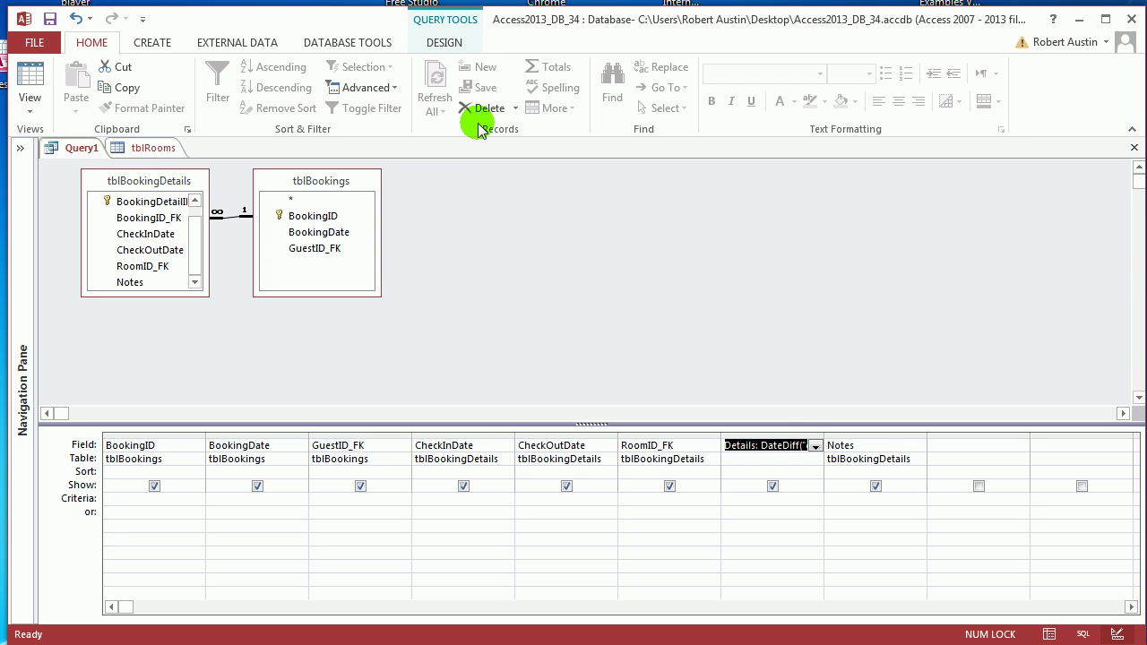
pyautogui.click(774, 445)
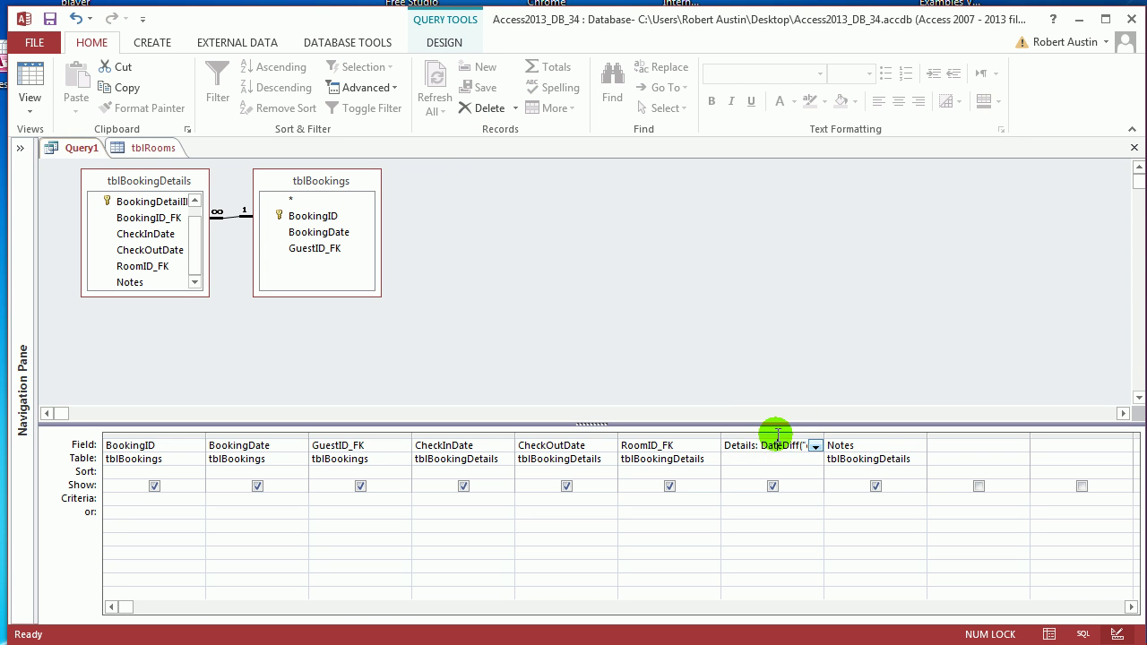
pyautogui.click(444, 42)
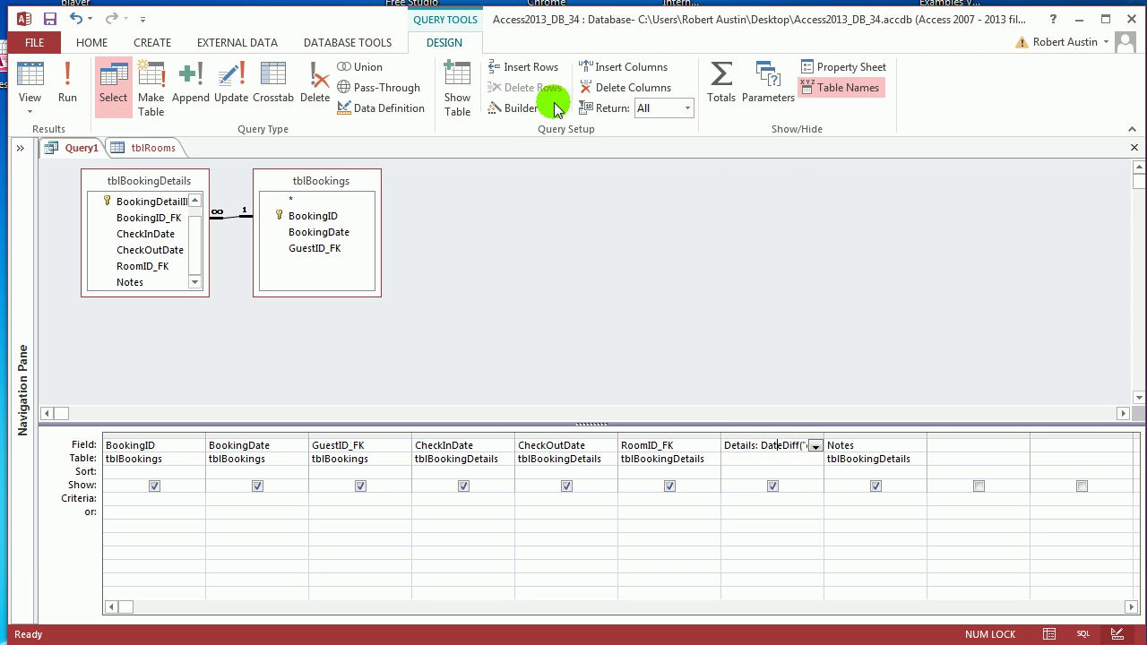
# Step: Append DLookUp("[CostPerNight]","tblRooms","[RoomID]=" & [tblBookingDetails].[RoomID_FK]) to Details and confirm
pyautogui.click(512, 108)
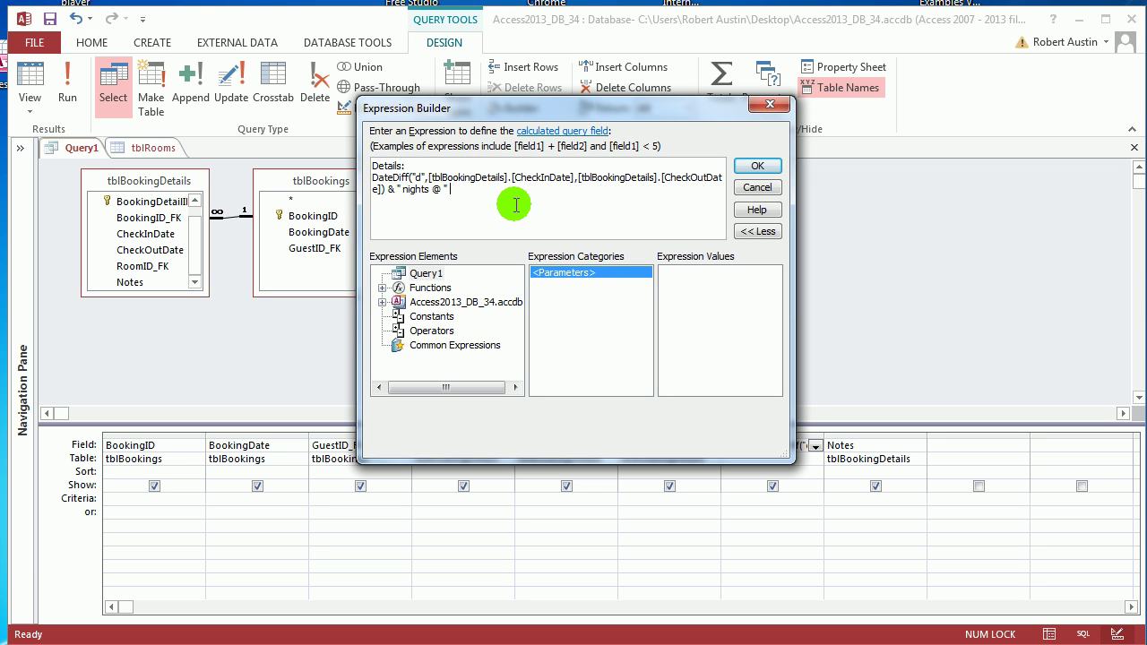
pyautogui.write('DLookUp(')
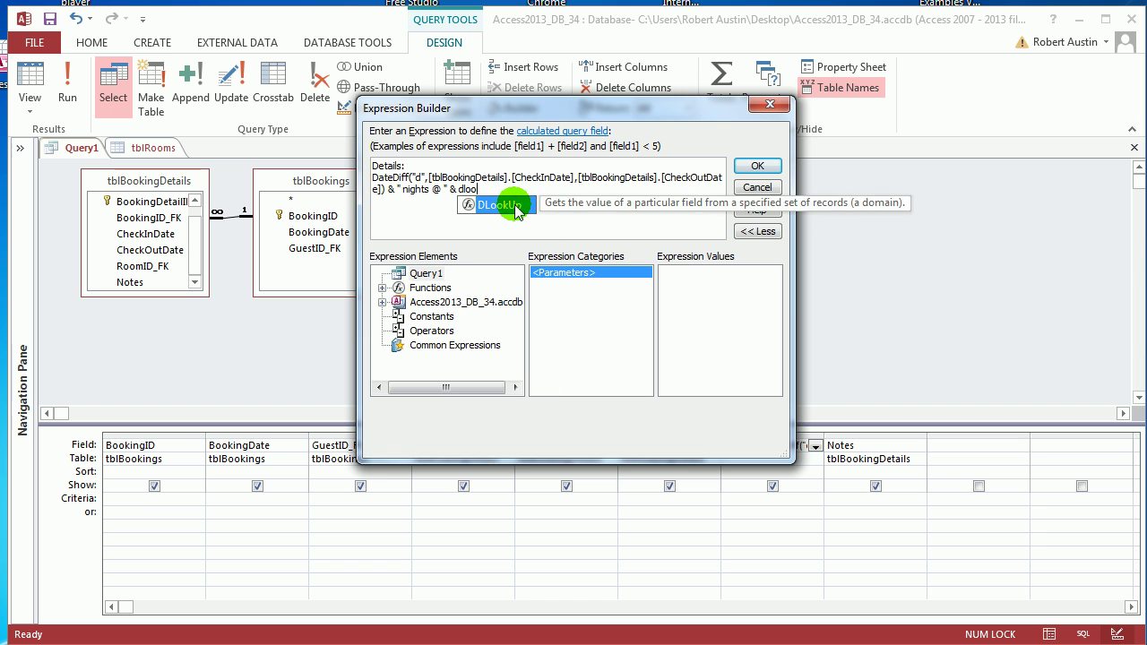
pyautogui.write('"')
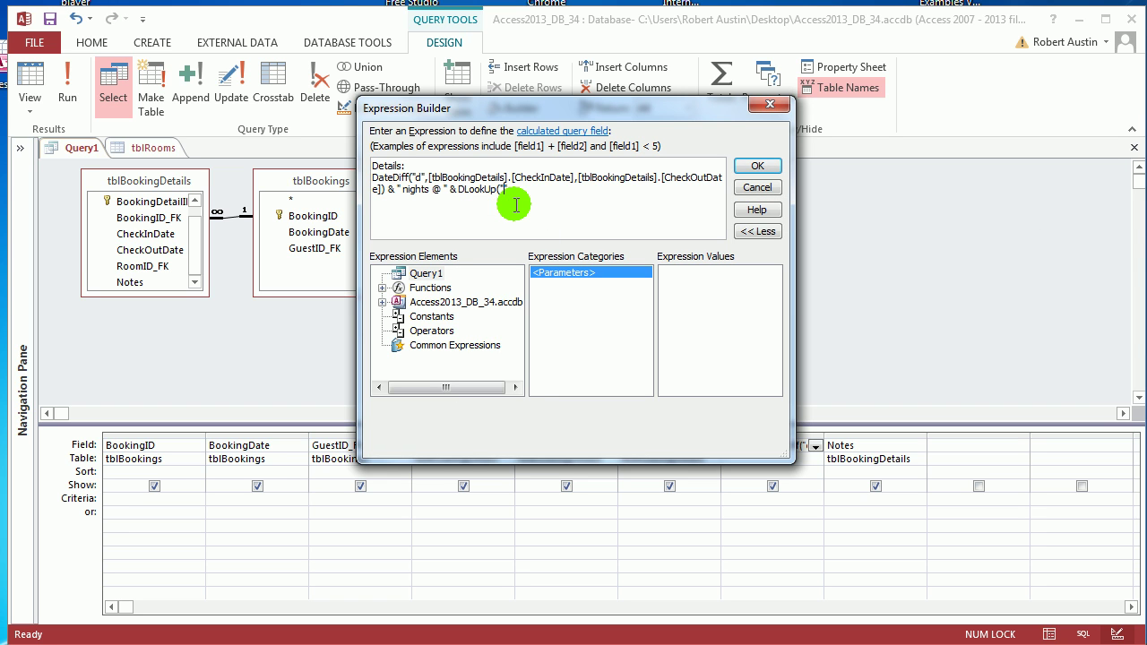
pyautogui.write('[Cost]"')
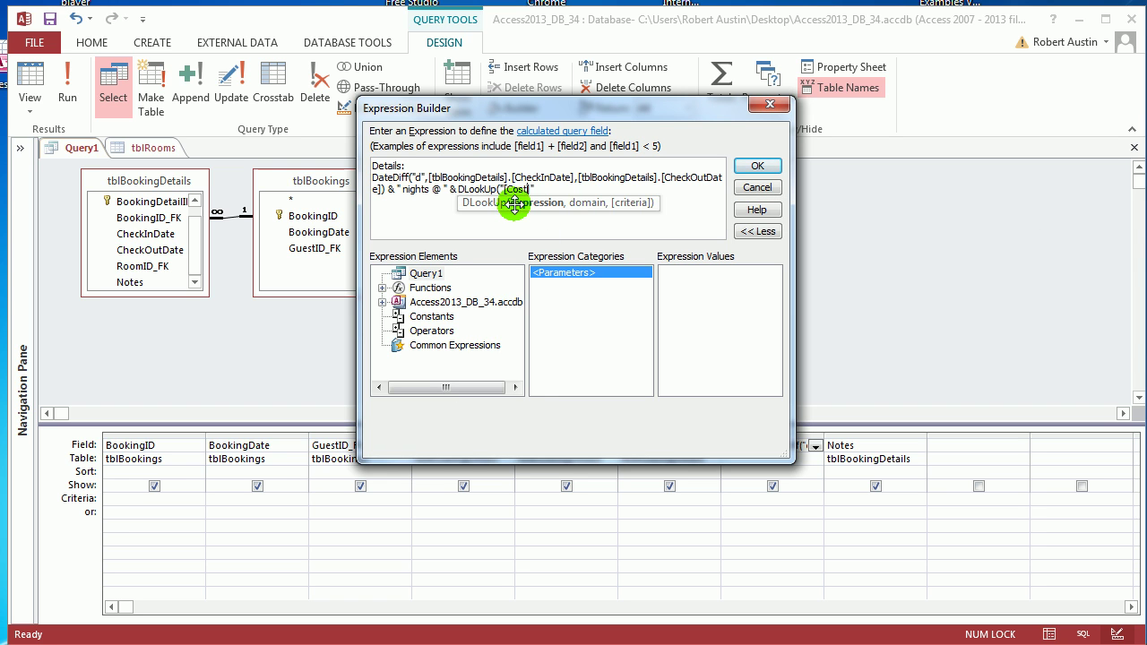
pyautogui.write('PerNight')
pyautogui.write(', ')
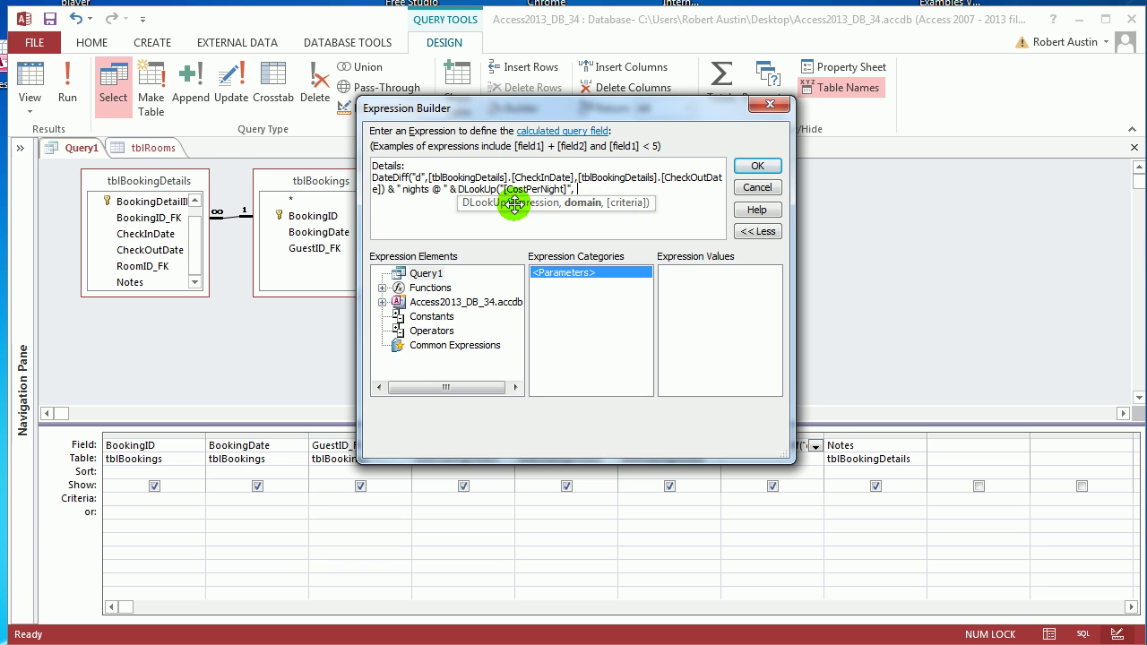
pyautogui.write('"')
pyautogui.write('tblRooms", ""')
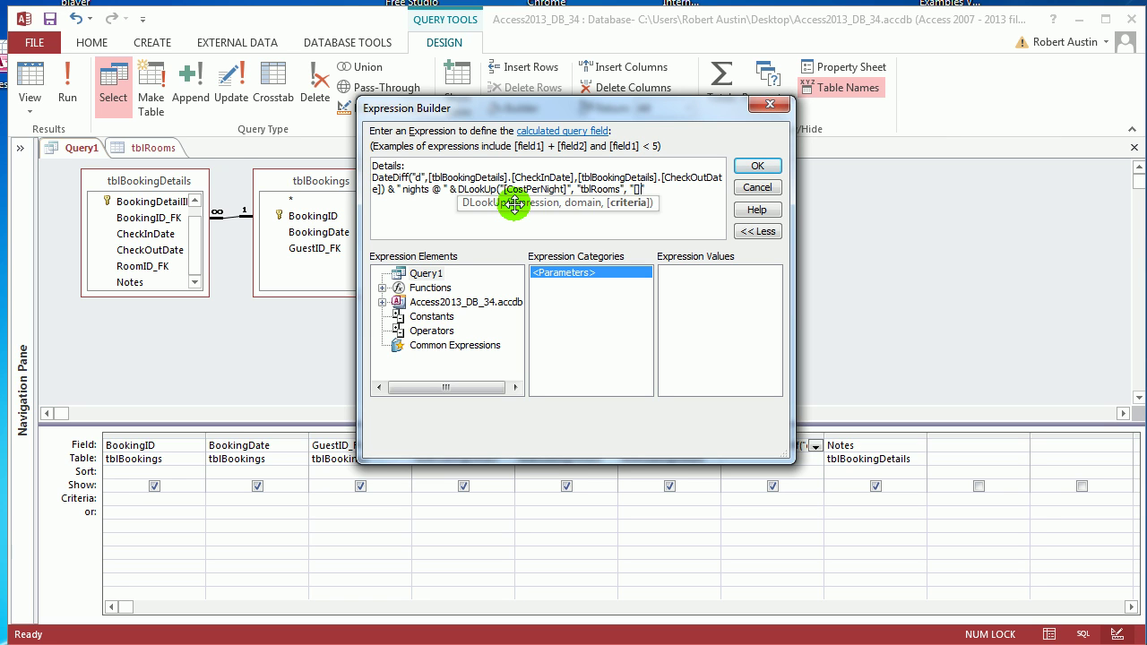
pyautogui.write('[RoomID]=')
pyautogui.press('Right')
pyautogui.write('& roo')
pyautogui.press('BackSpace')
pyautogui.press('BackSpace')
pyautogui.press('BackSpace')
pyautogui.write('tbl')
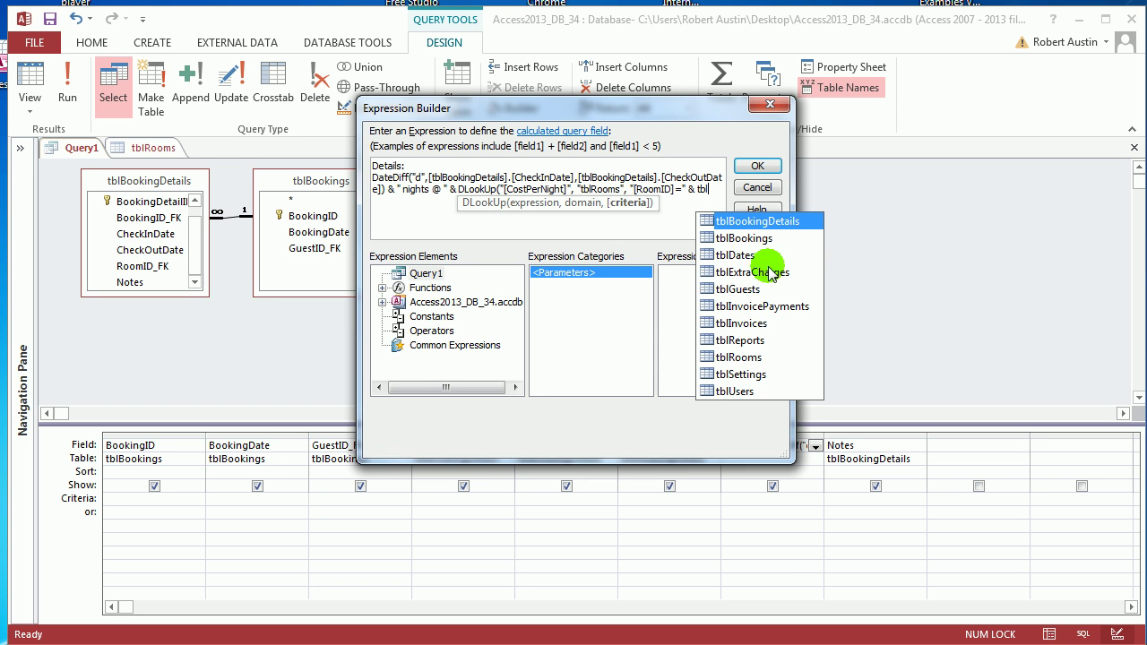
pyautogui.doubleClick(756, 221)
pyautogui.write('.r')
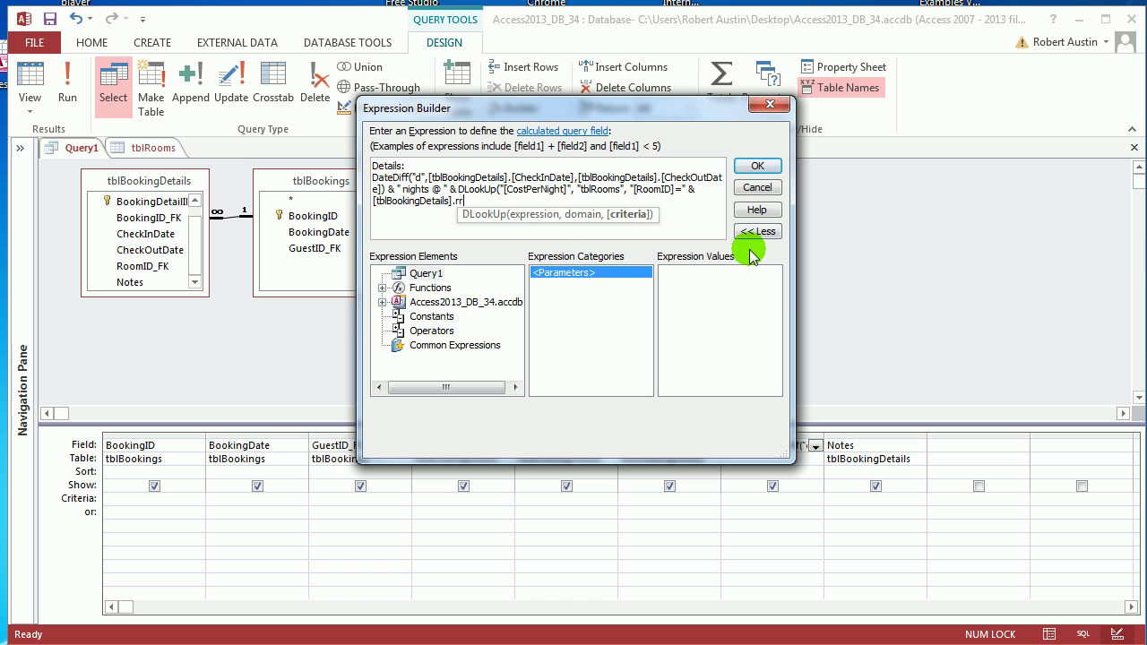
pyautogui.doubleClick(524, 235)
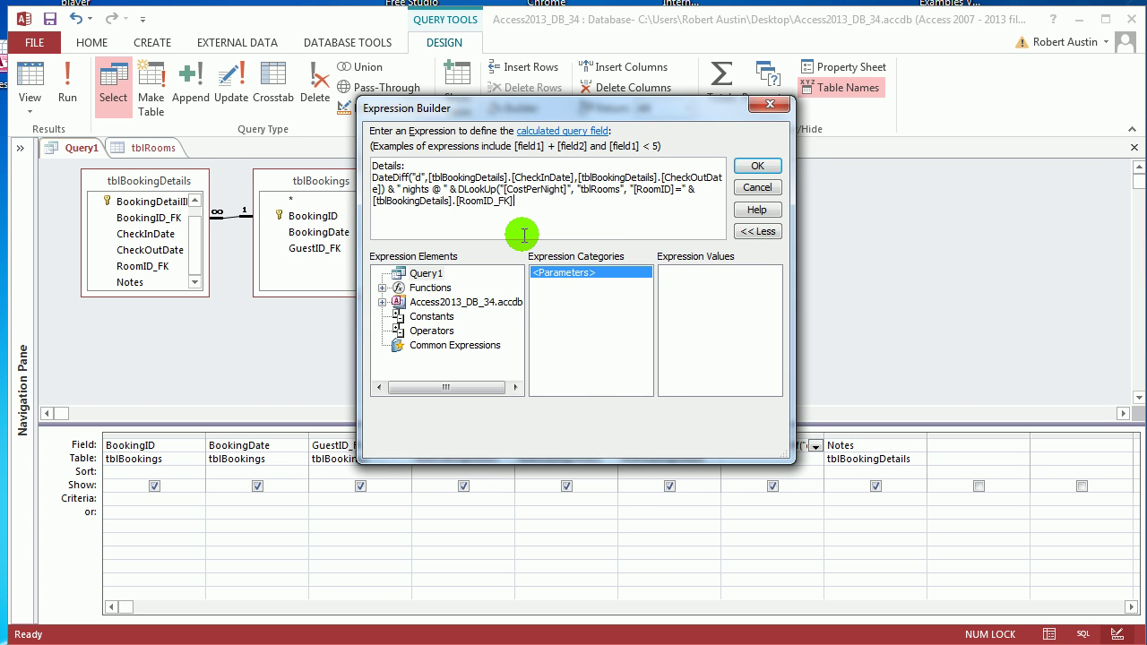
pyautogui.doubleClick(491, 189)
pyautogui.moveTo(491, 189); pyautogui.dragTo(527, 200)
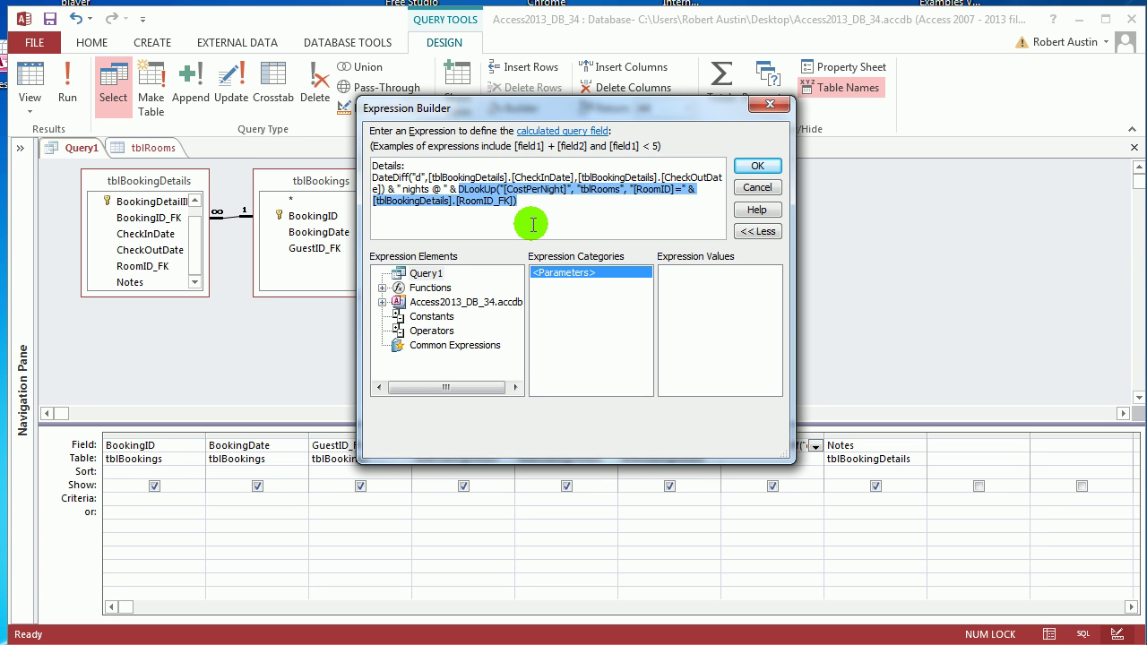
pyautogui.moveTo(525, 200); pyautogui.dragTo(459, 190)
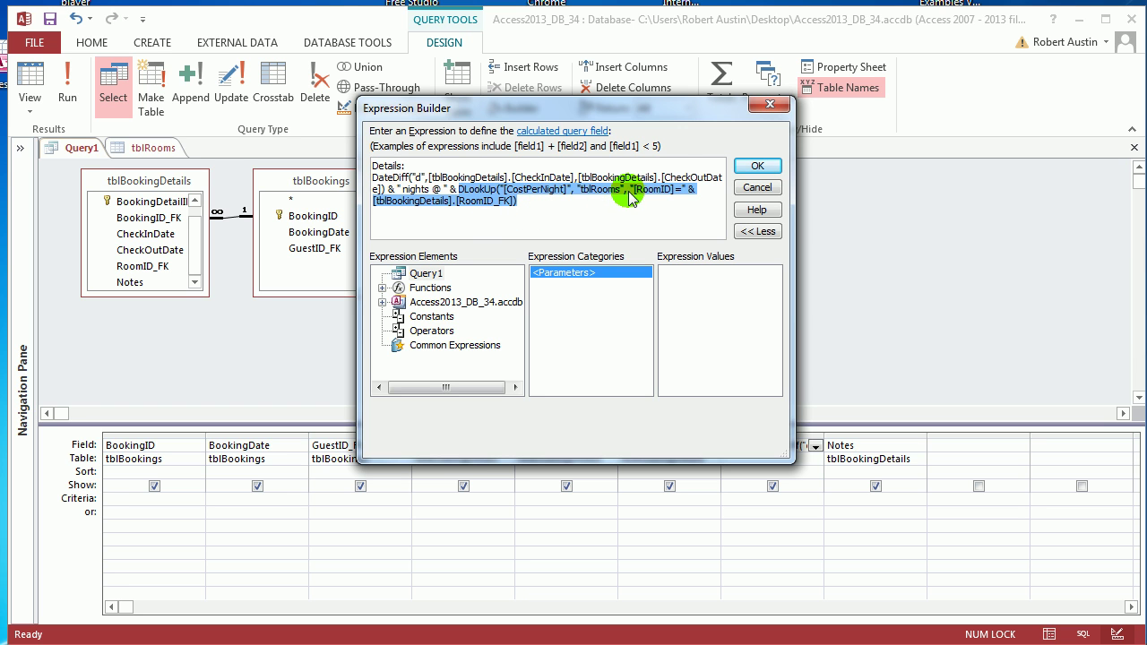
pyautogui.click(751, 168)
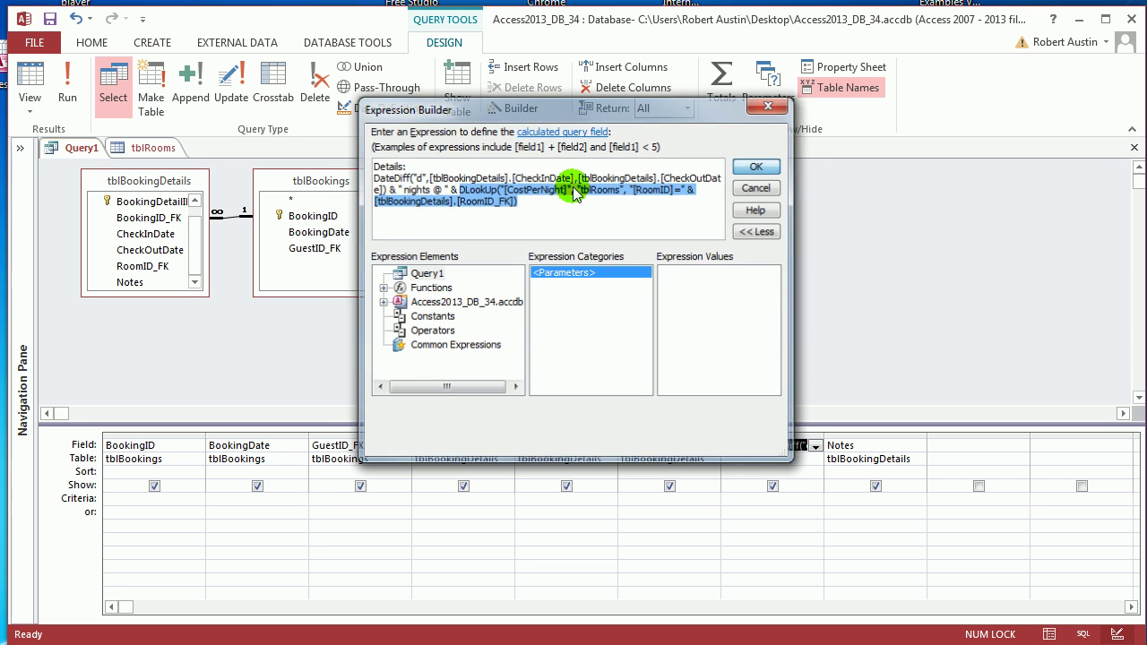
# Step: Run the query to view its 14 bookings and select the RoomID_FK column
pyautogui.click(70, 85)
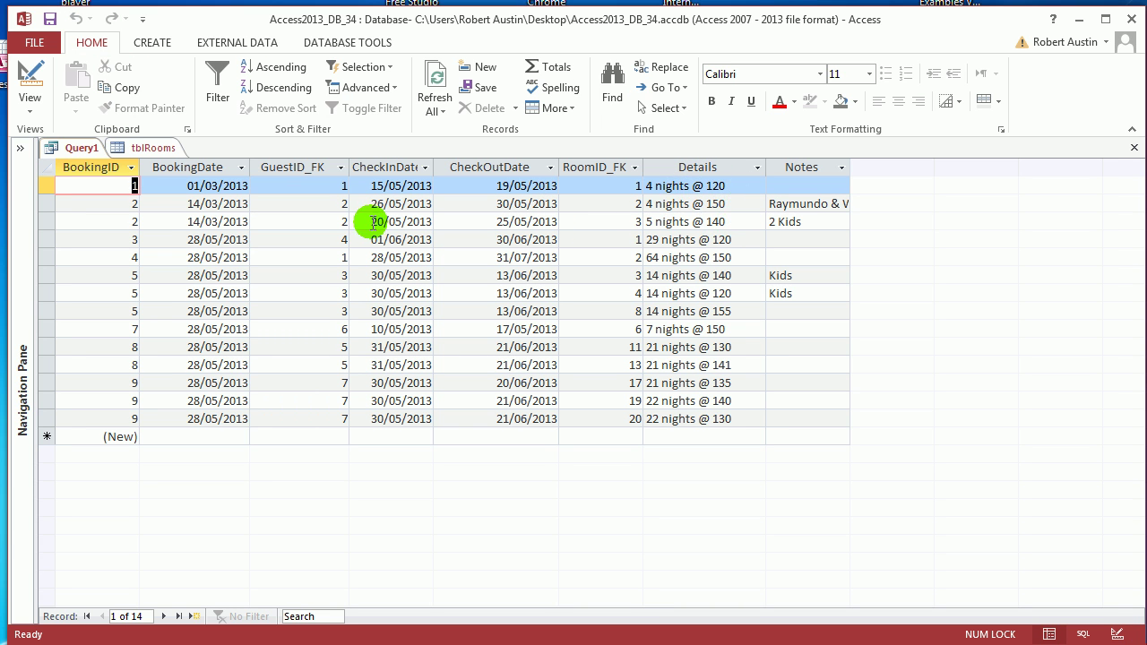
pyautogui.click(587, 168)
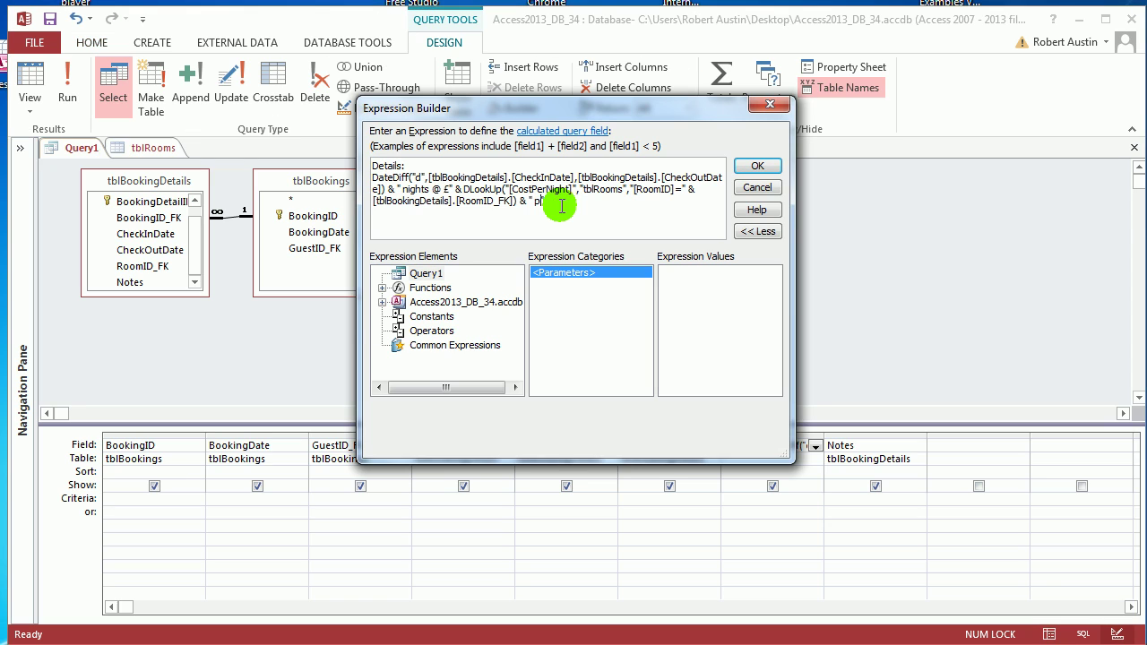
# Step: Add the text ' per night = ' to the Details expression, correcting a typo
pyautogui.write('ight')
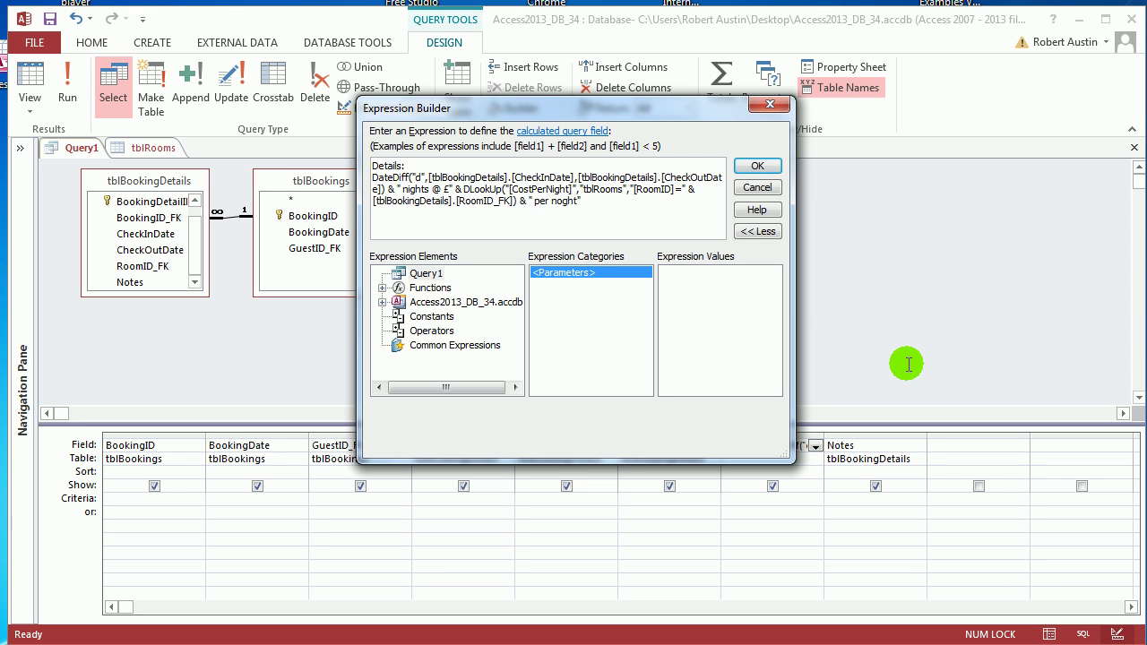
pyautogui.press('BackSpace')
pyautogui.press('BackSpace')
pyautogui.press('BackSpace')
pyautogui.press('BackSpace')
pyautogui.write('o')
pyautogui.write('ight')
pyautogui.write('= ')
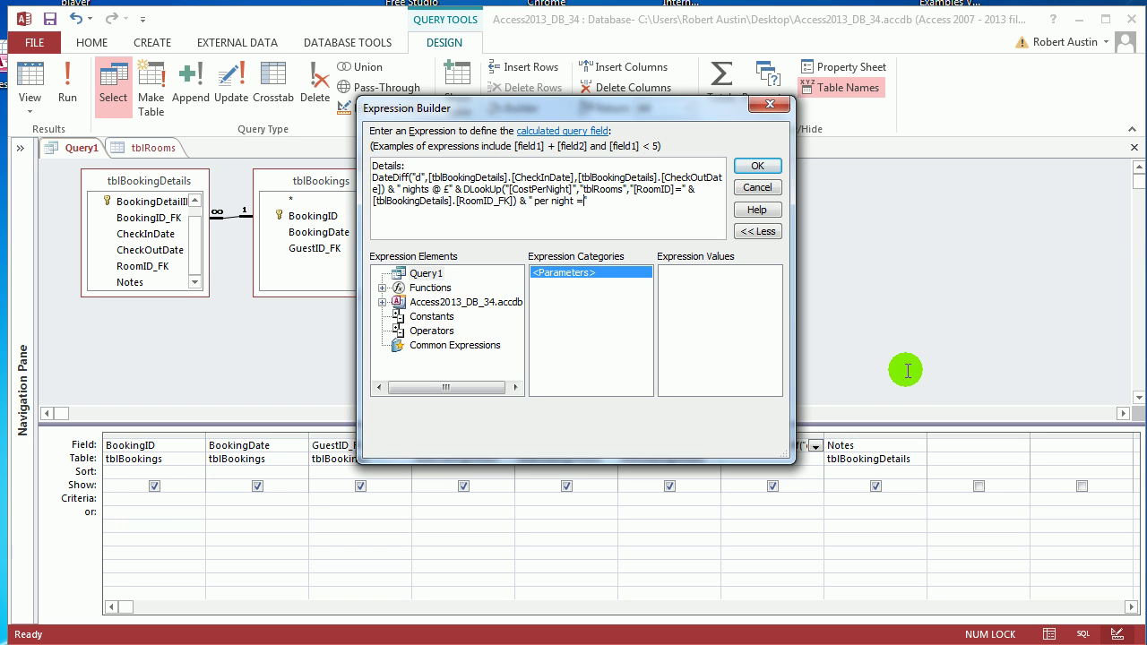
pyautogui.write('"')
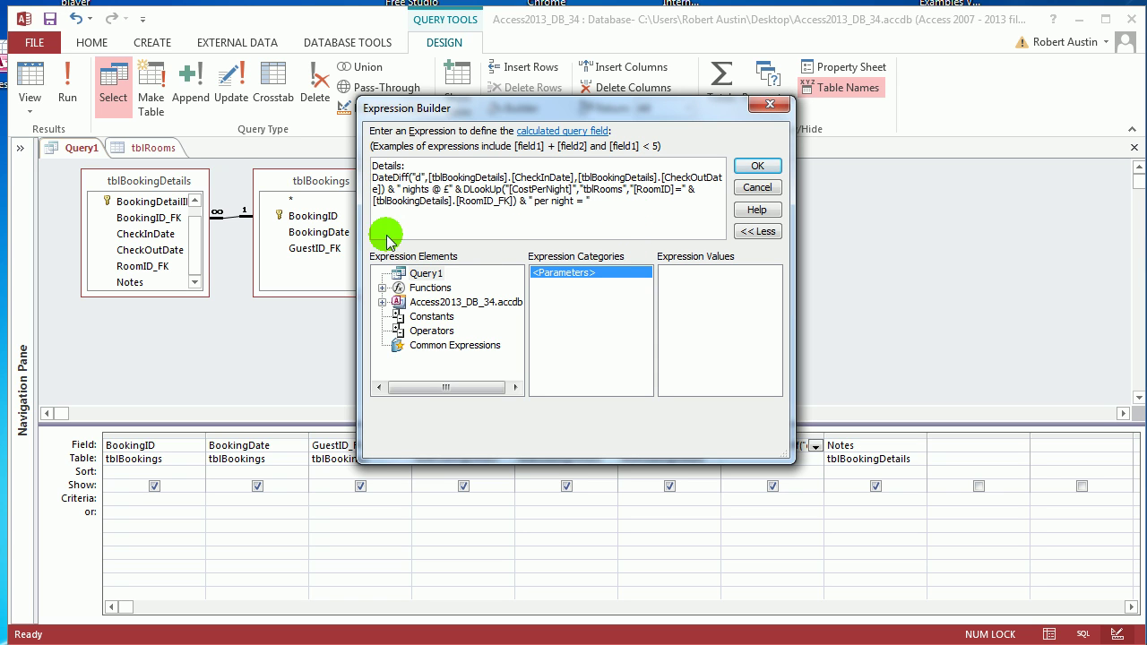
# Step: Append the DateDiff nights multiplied by the DLookUp nightly cost to Details and confirm
pyautogui.moveTo(375, 178); pyautogui.dragTo(389, 190)
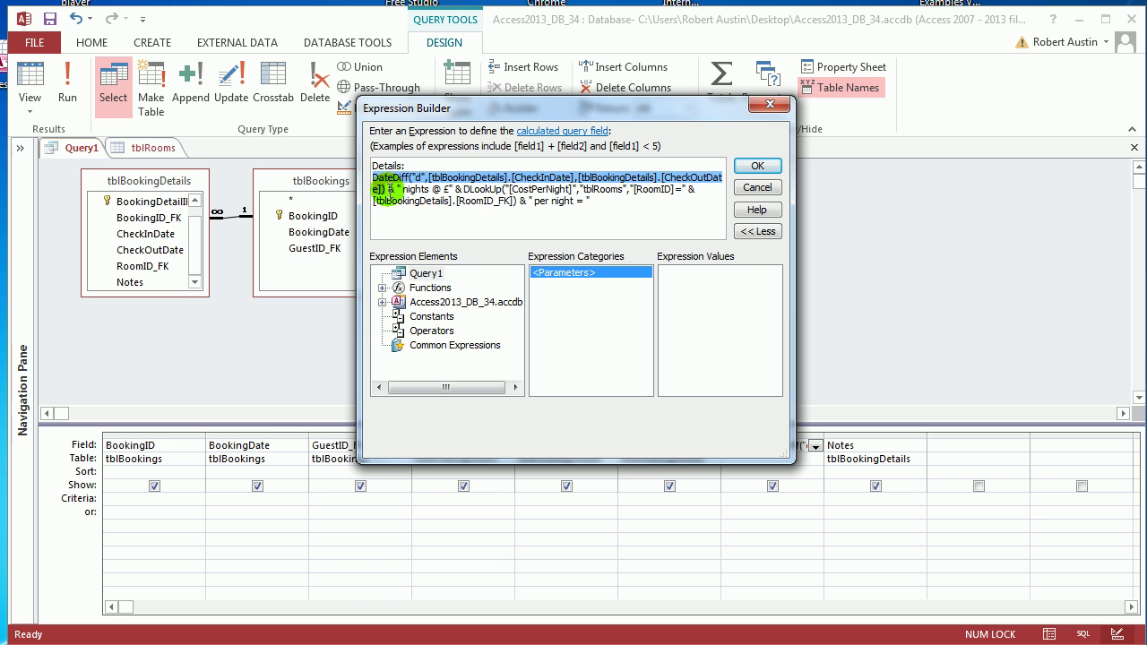
pyautogui.hotkey('ctrl', 'c')
pyautogui.click(624, 201)
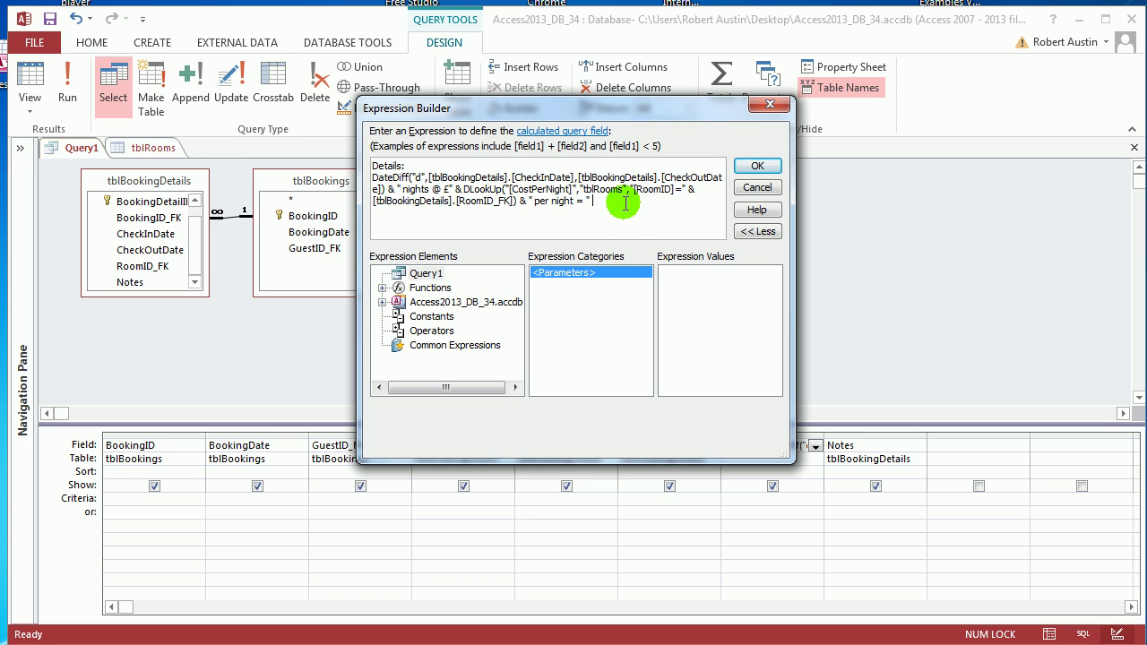
pyautogui.hotkey('ctrl', 'v')
pyautogui.write('*')
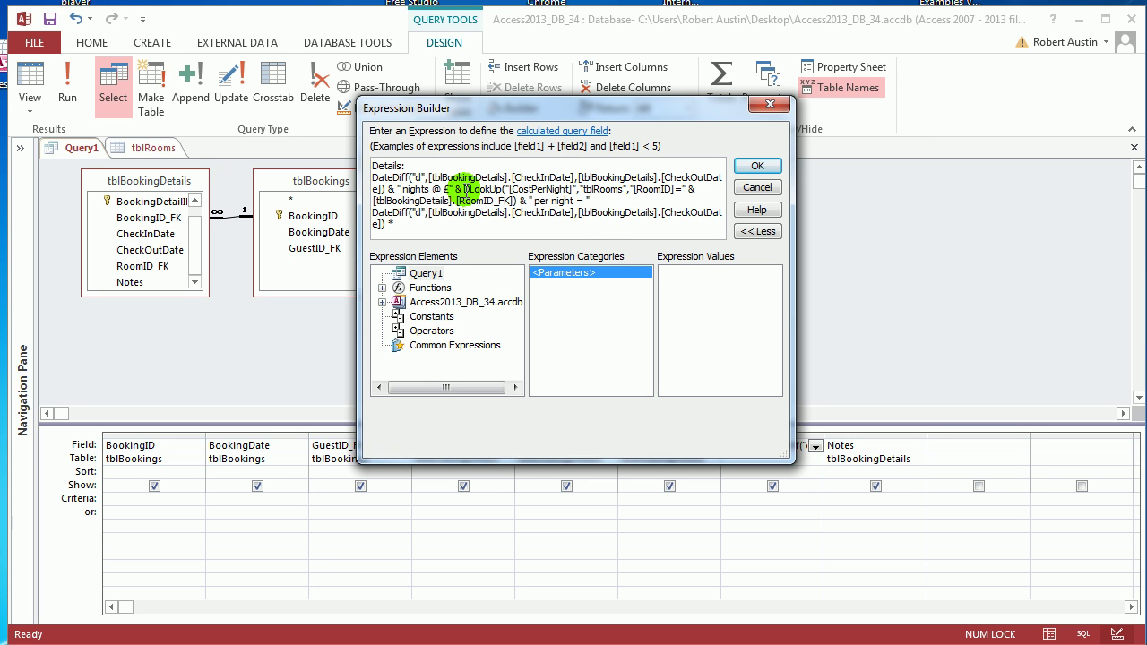
pyautogui.moveTo(464, 190); pyautogui.dragTo(527, 200)
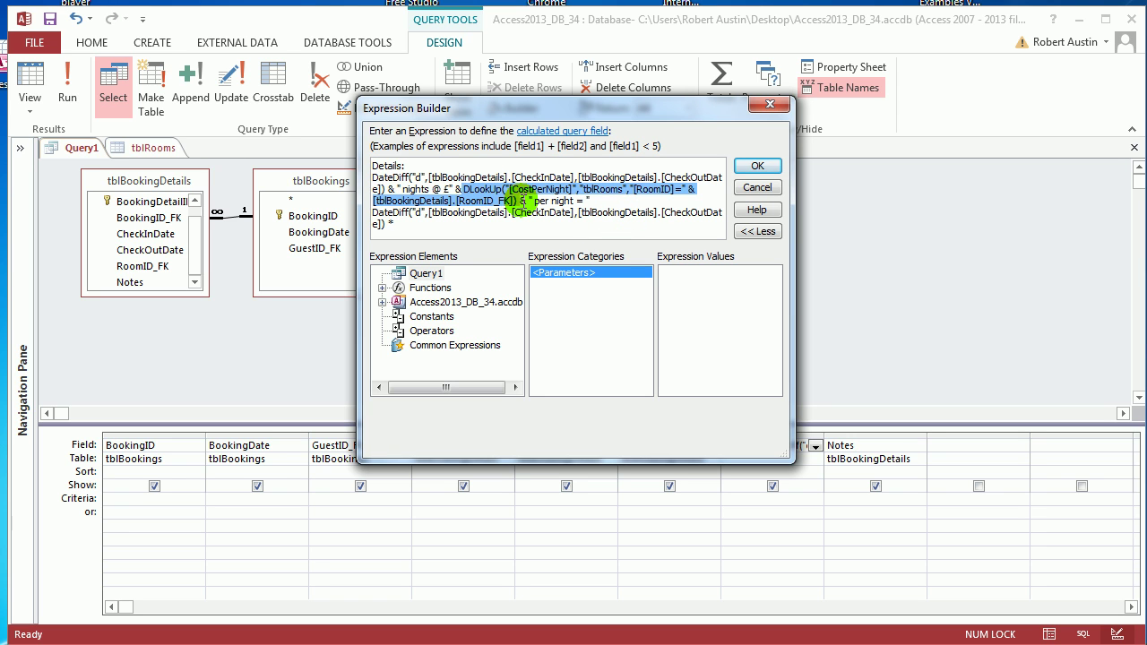
pyautogui.click(445, 227)
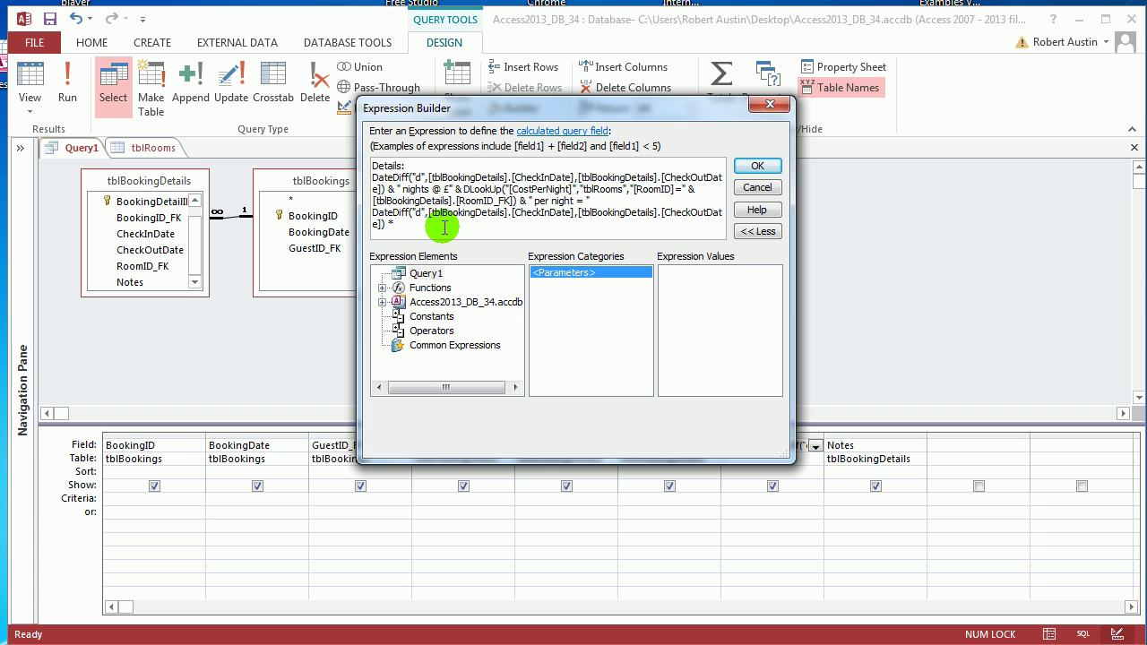
pyautogui.hotkey('ctrl', 'v')
pyautogui.click(756, 167)
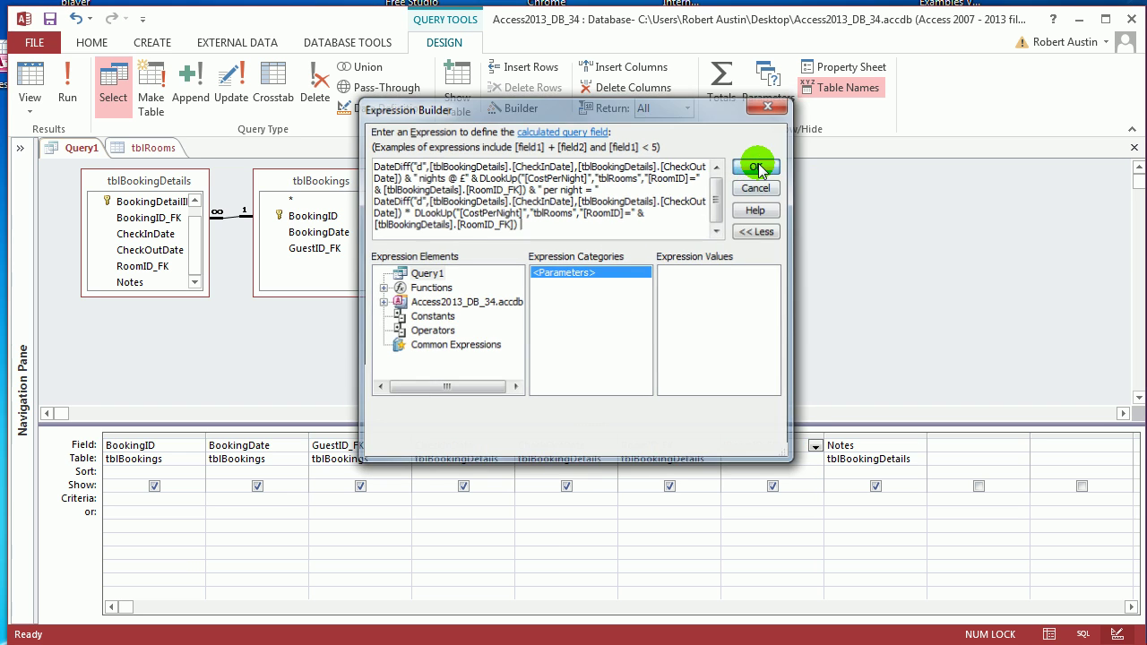
# Step: Fix the syntax error by adding & before the total in Details, then rerun the query
pyautogui.click(69, 82)
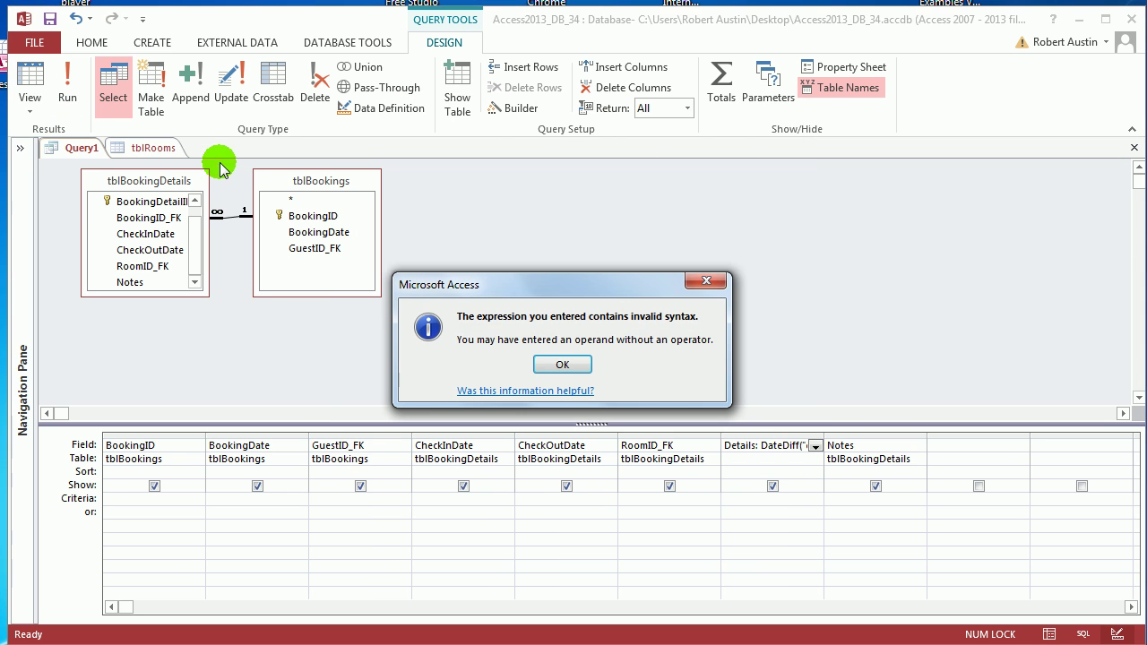
pyautogui.click(563, 365)
pyautogui.click(522, 108)
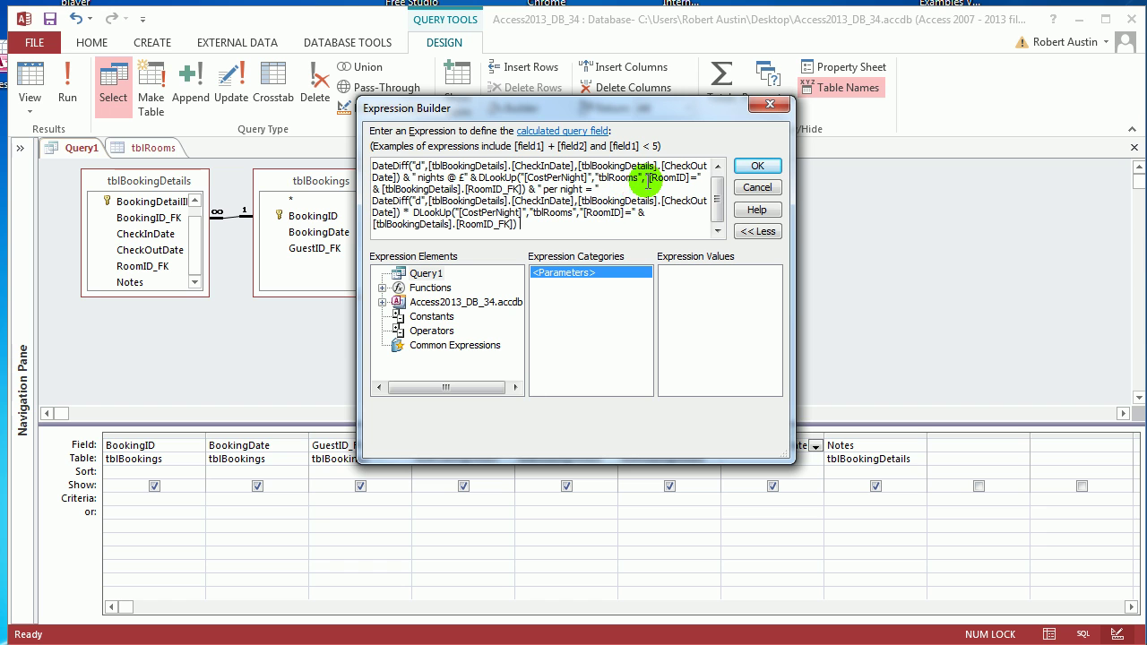
pyautogui.write('&')
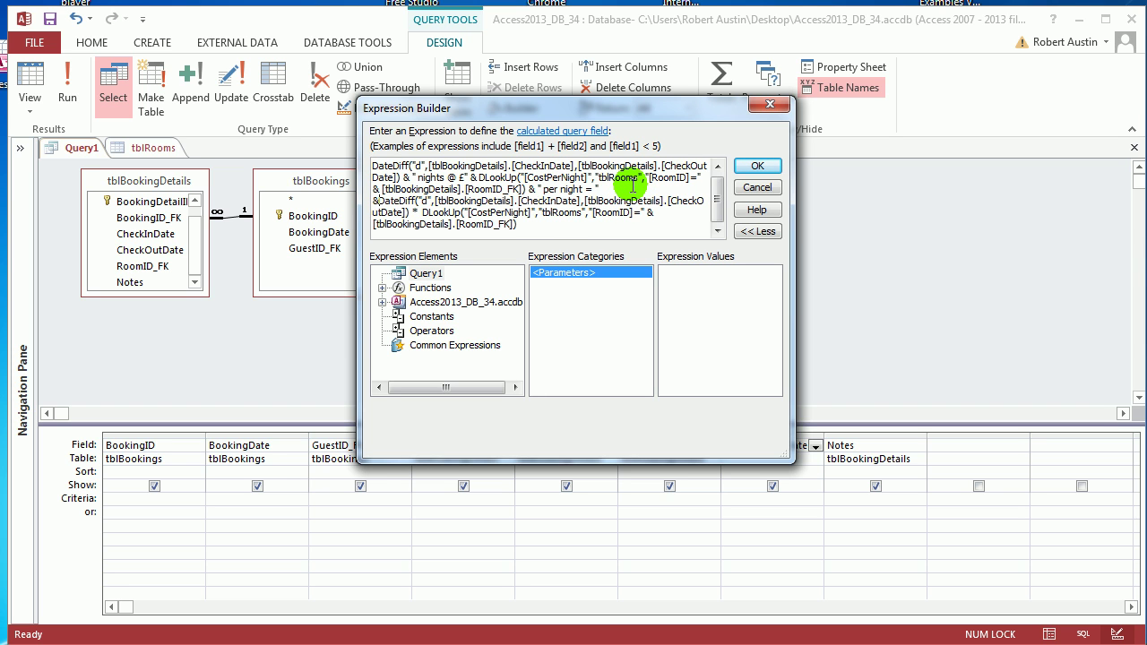
pyautogui.click(755, 166)
pyautogui.click(59, 95)
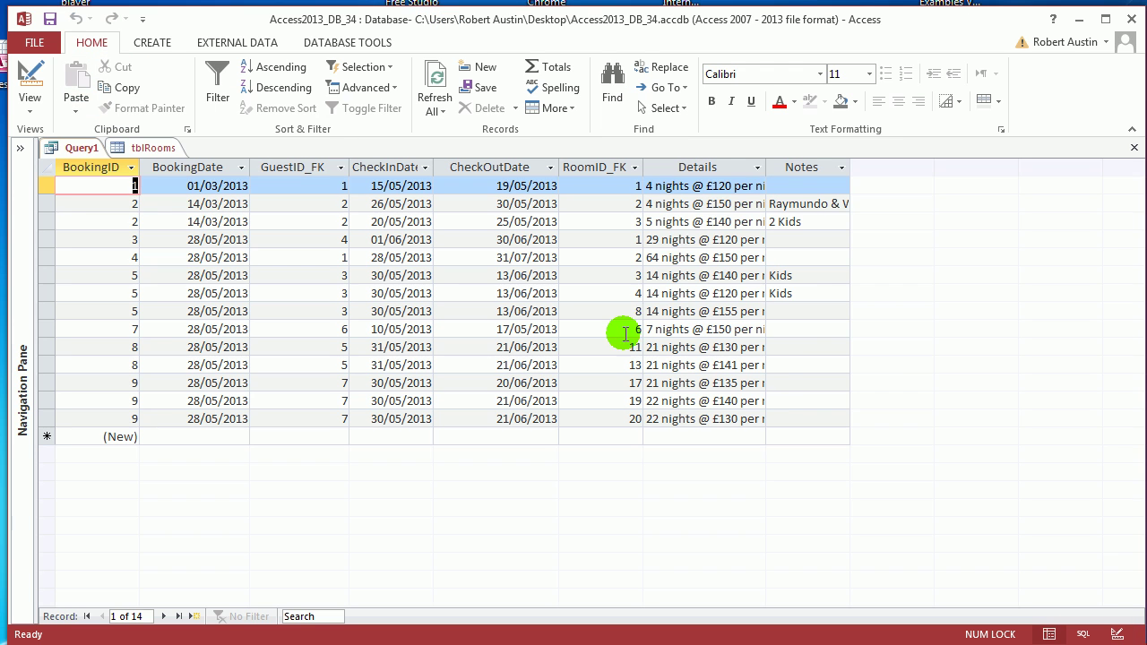
# Step: Widen the Details column, recheck the expression in Design View, and rerun the query
pyautogui.doubleClick(766, 167)
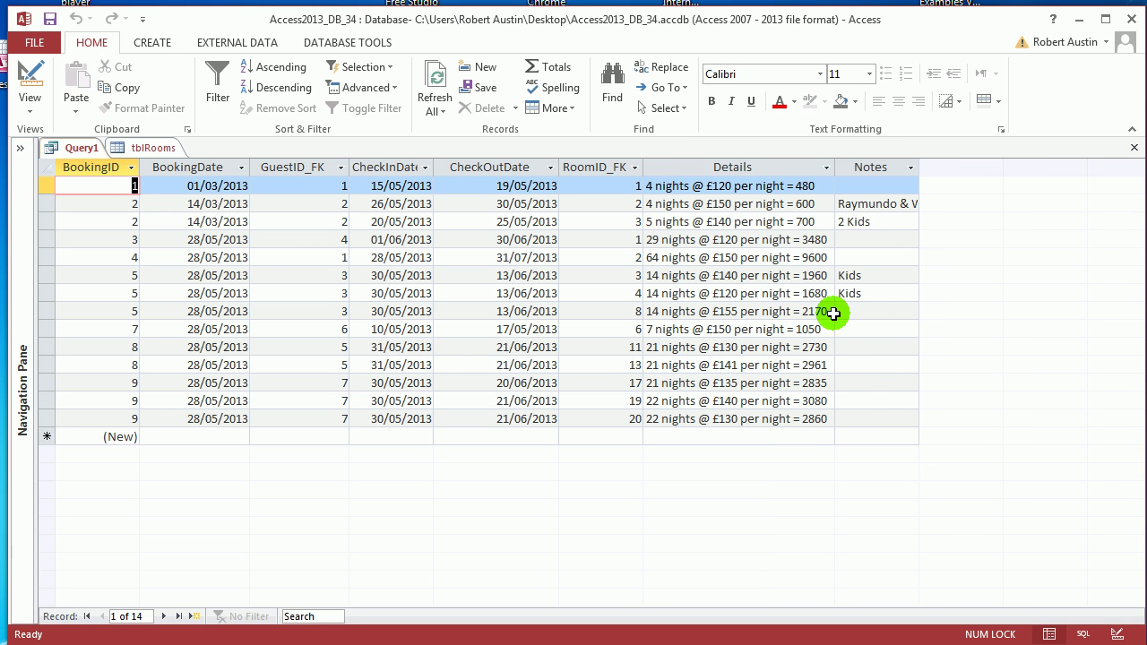
pyautogui.rightClick(90, 157)
pyautogui.click(154, 231)
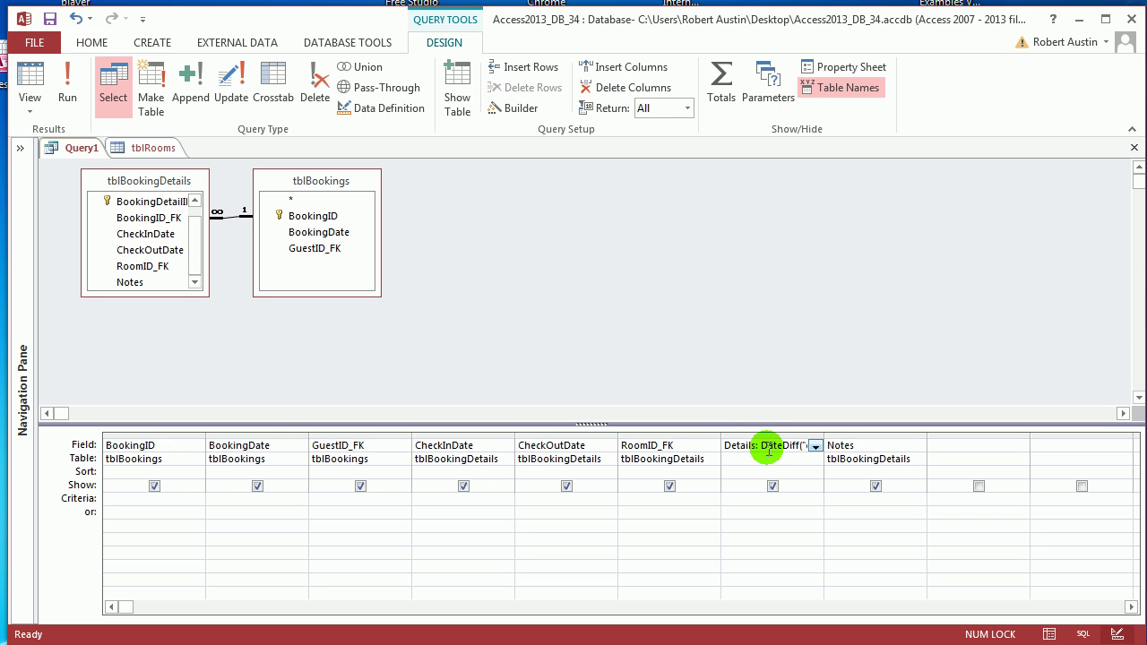
pyautogui.click(498, 107)
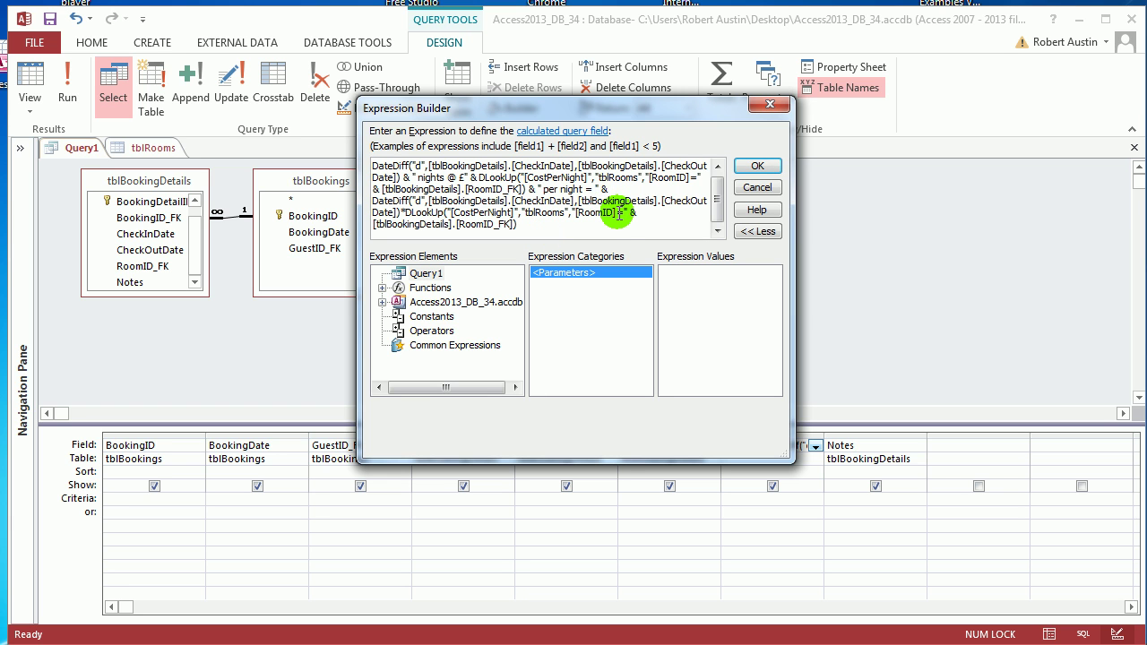
pyautogui.click(755, 166)
pyautogui.click(65, 96)
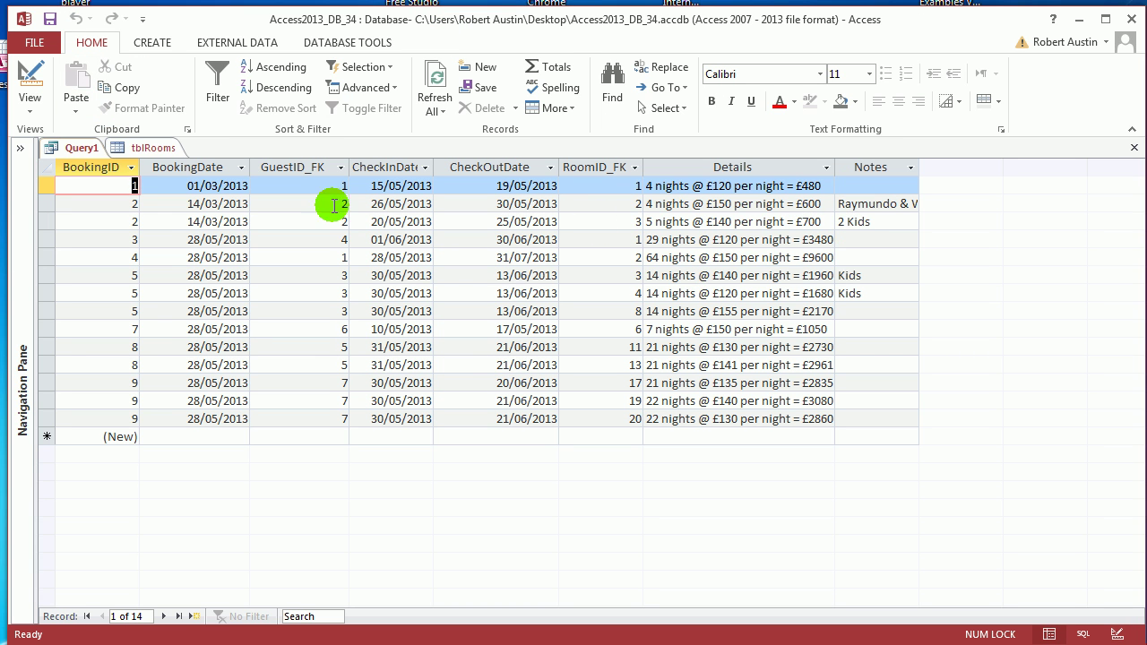
pyautogui.rightClick(64, 148)
pyautogui.click(125, 225)
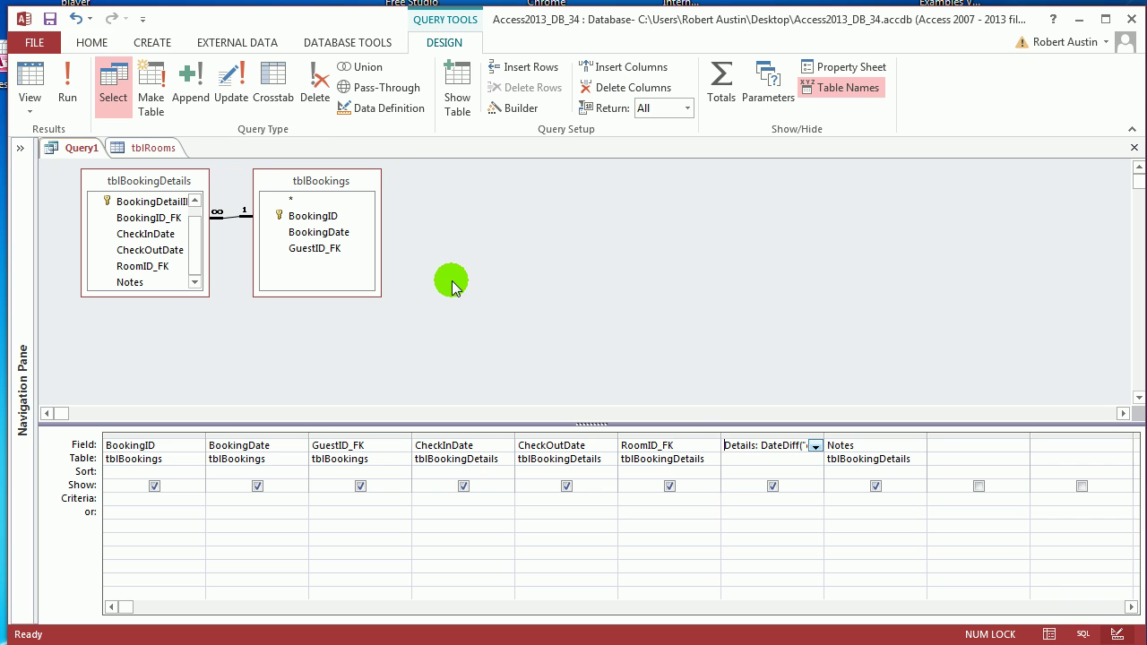
pyautogui.click(740, 445)
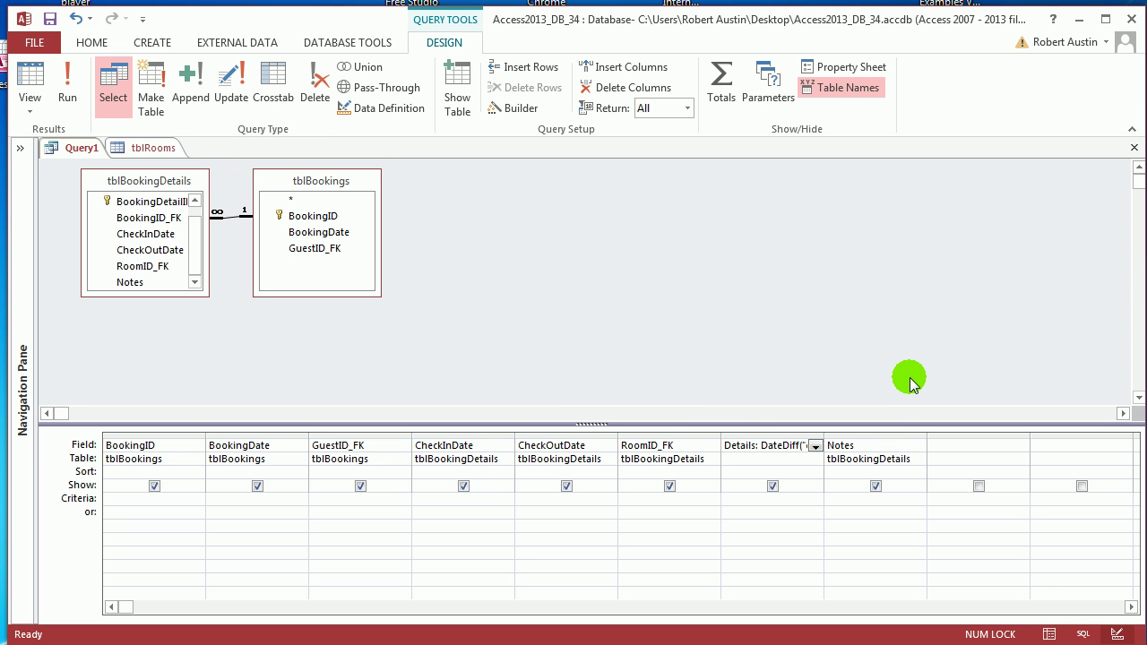
pyautogui.hotkey('shift', 'F2')
pyautogui.click(629, 307)
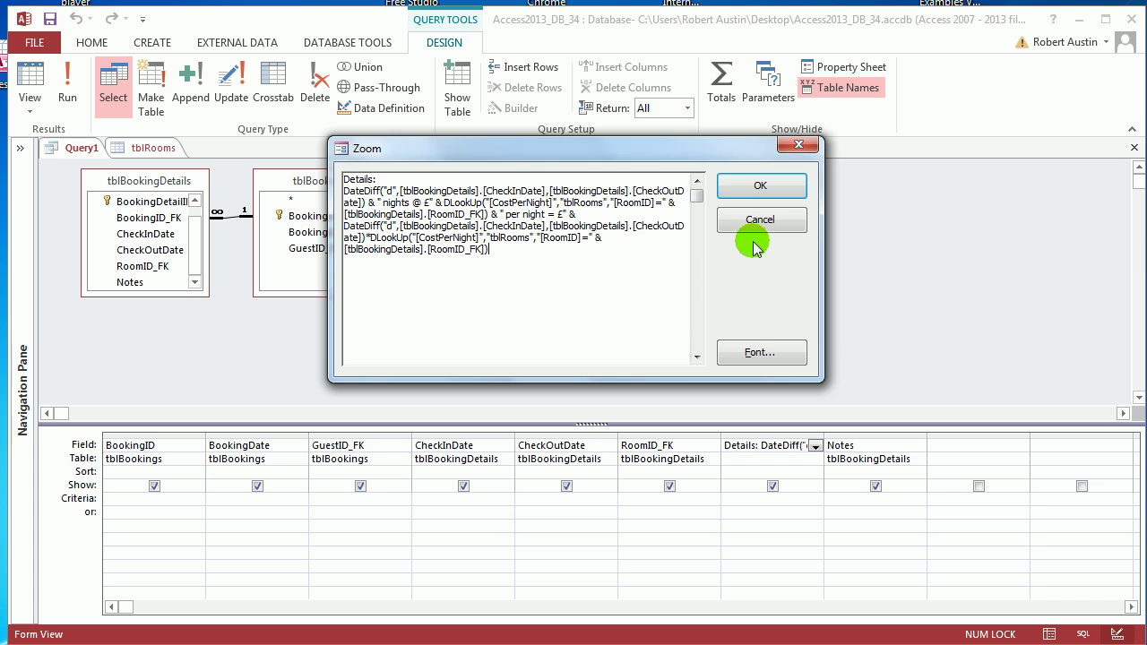
pyautogui.click(787, 358)
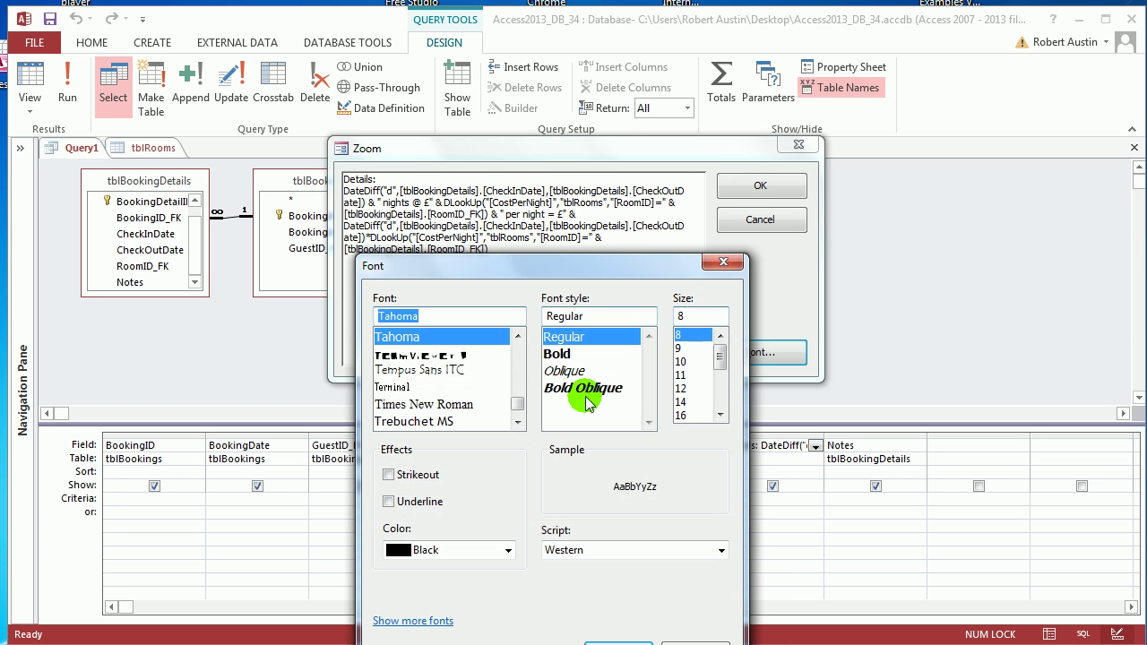
pyautogui.click(688, 388)
pyautogui.click(632, 640)
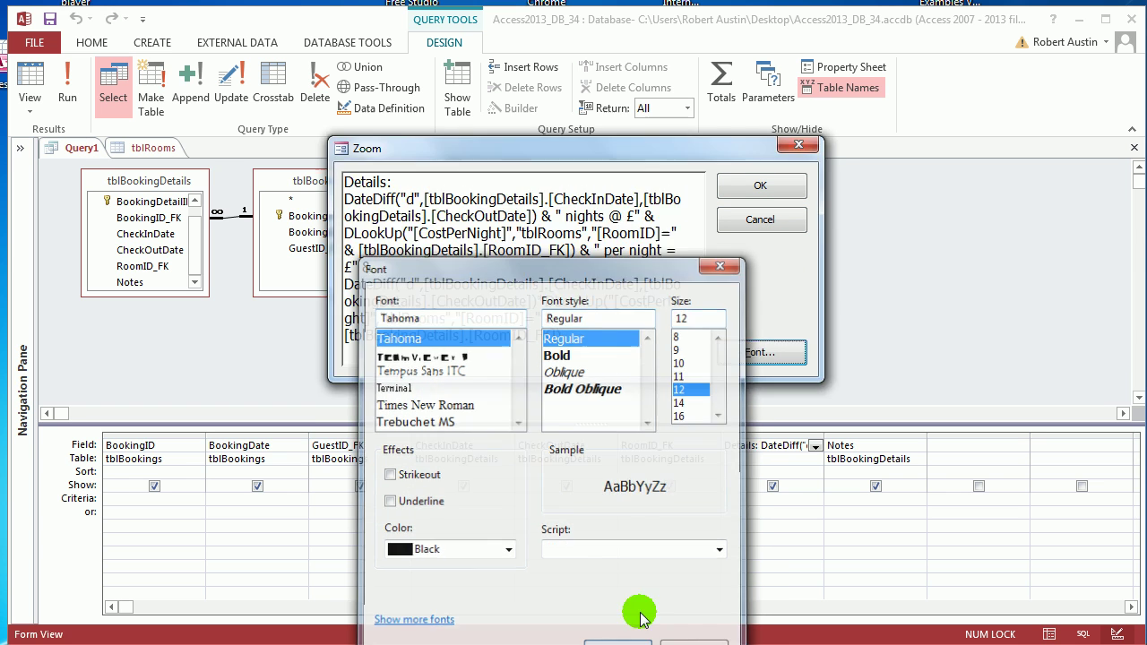
pyautogui.moveTo(661, 150); pyautogui.dragTo(512, 104)
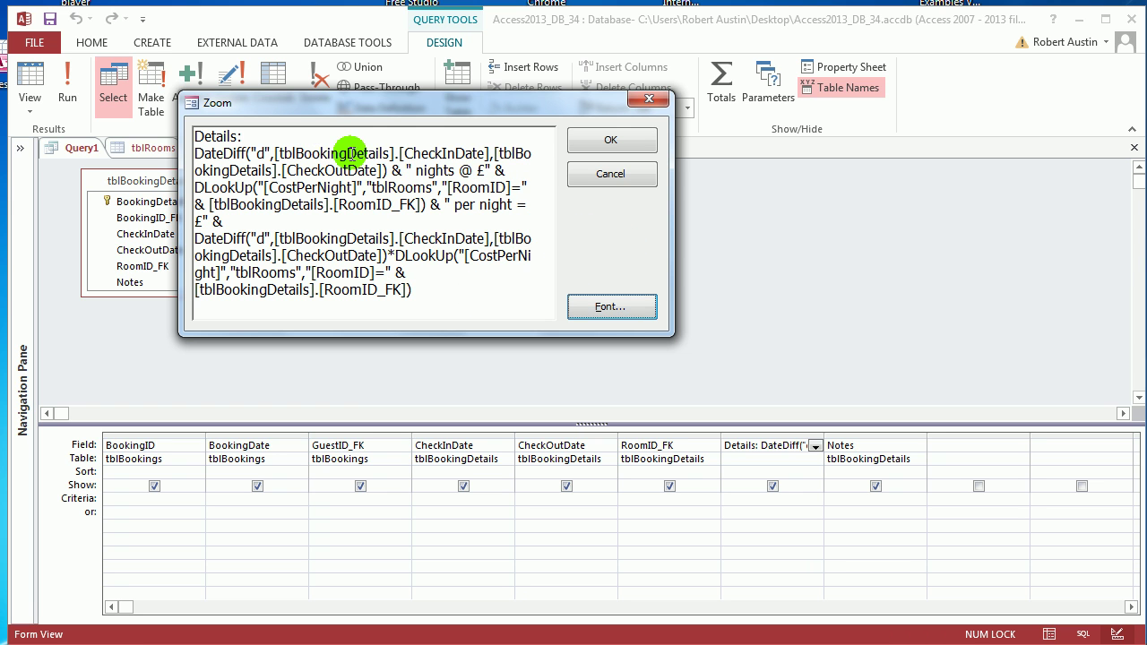
pyautogui.click(607, 143)
pyautogui.click(66, 89)
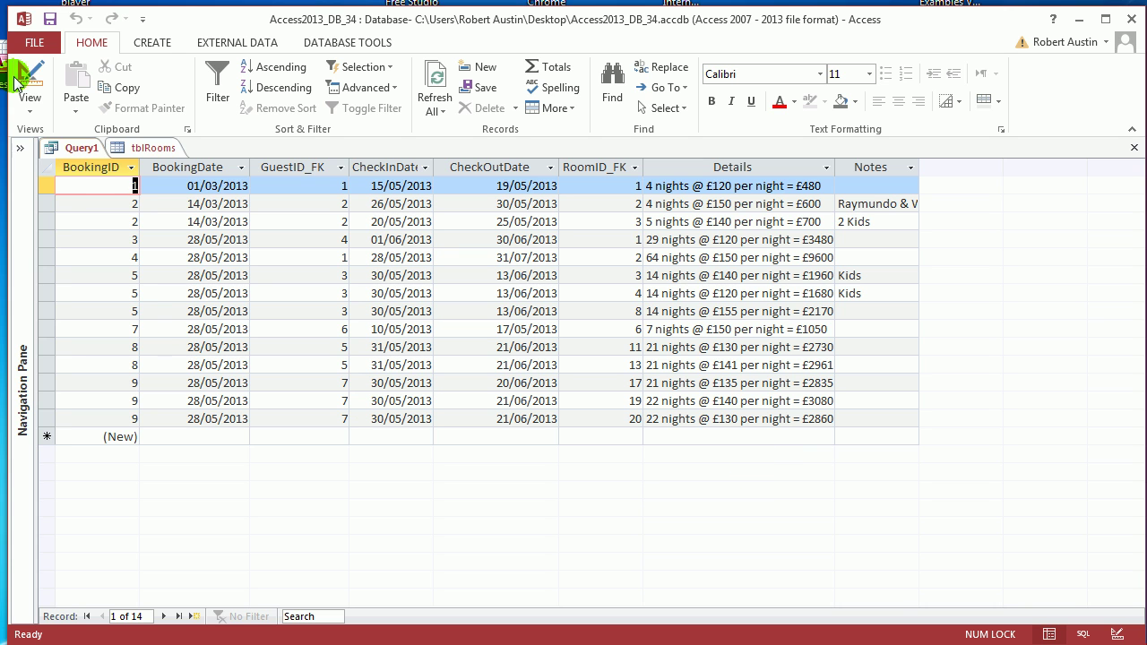
# Step: Sort BookingDate Descending in Design View, run the query, and begin saving it
pyautogui.rightClick(87, 154)
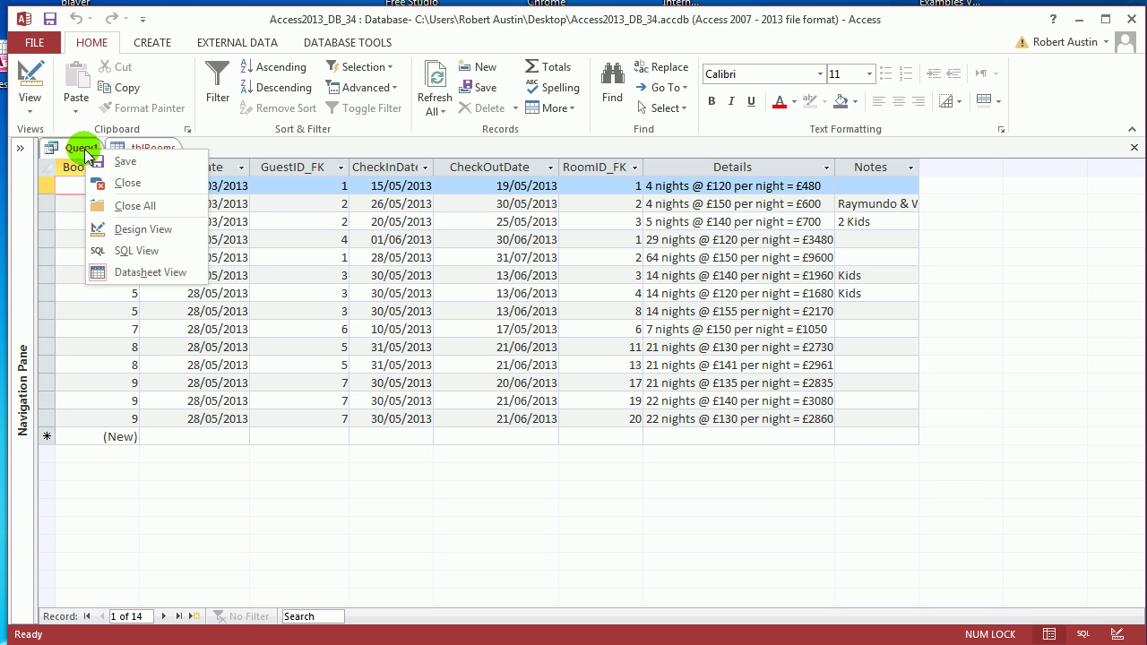
pyautogui.click(157, 228)
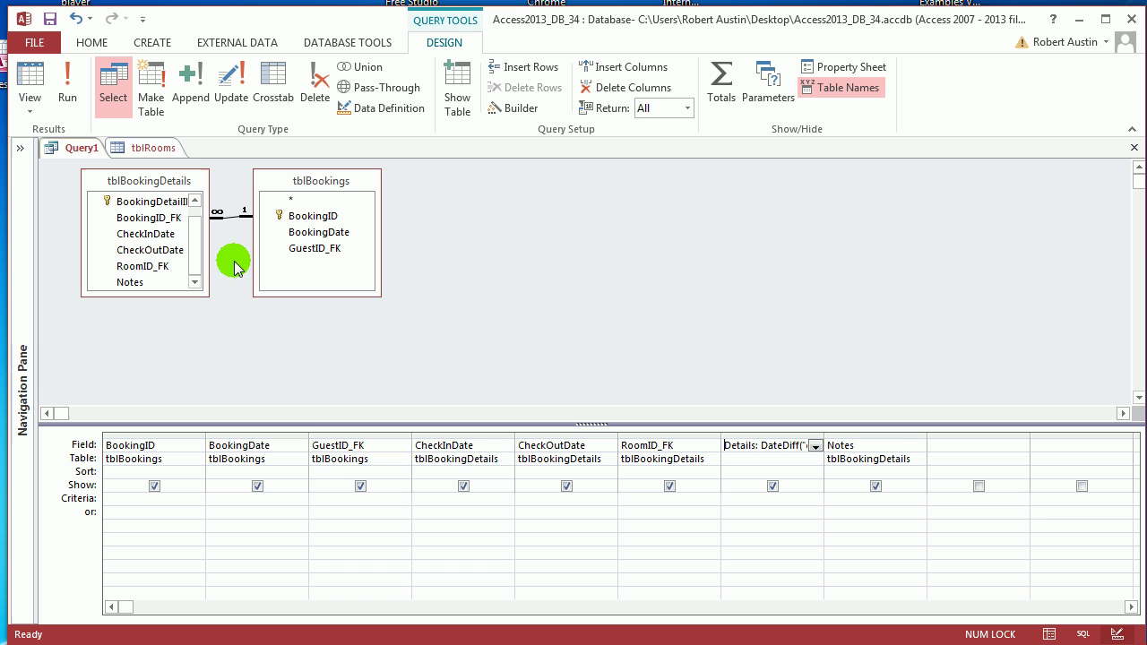
pyautogui.click(300, 472)
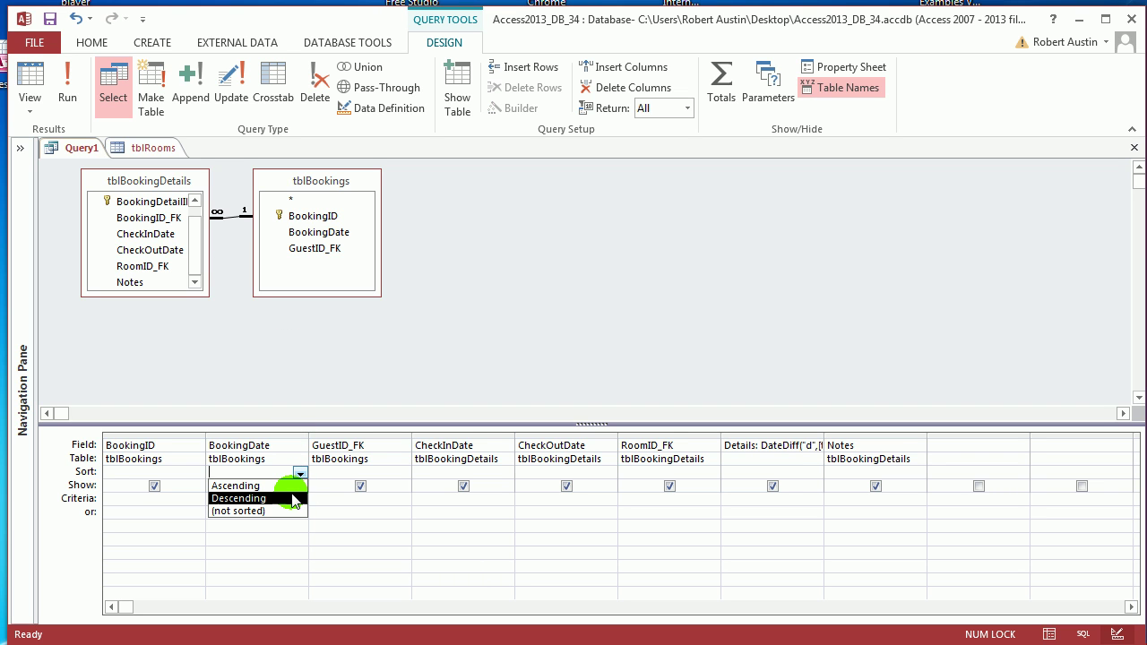
pyautogui.click(293, 498)
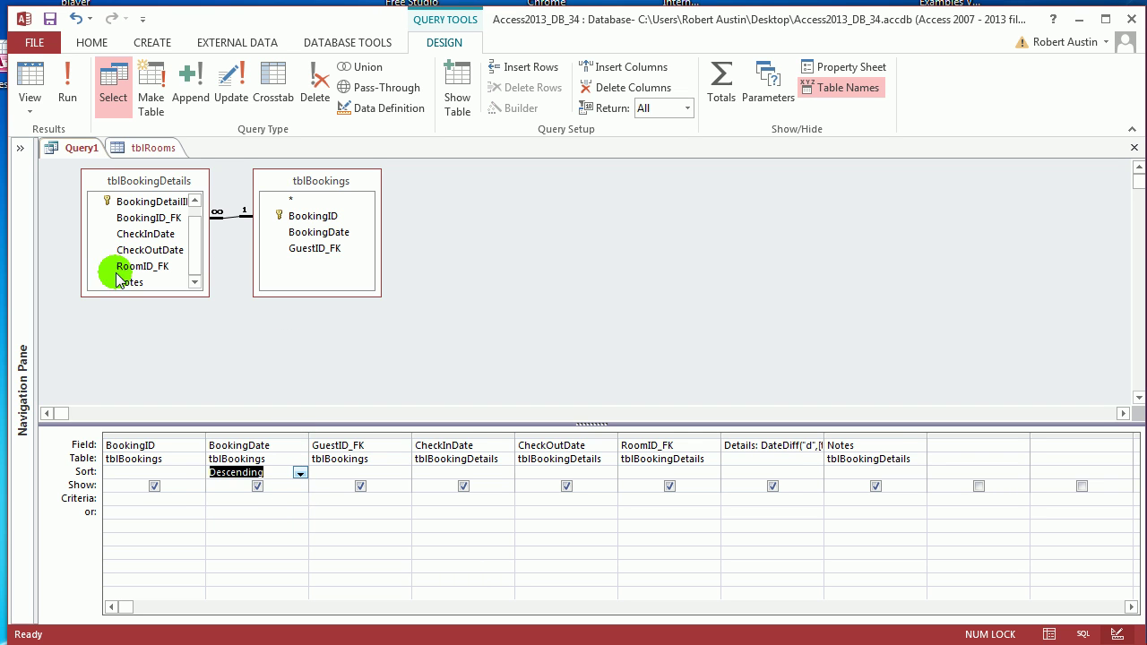
pyautogui.click(61, 82)
pyautogui.rightClick(77, 149)
pyautogui.click(99, 164)
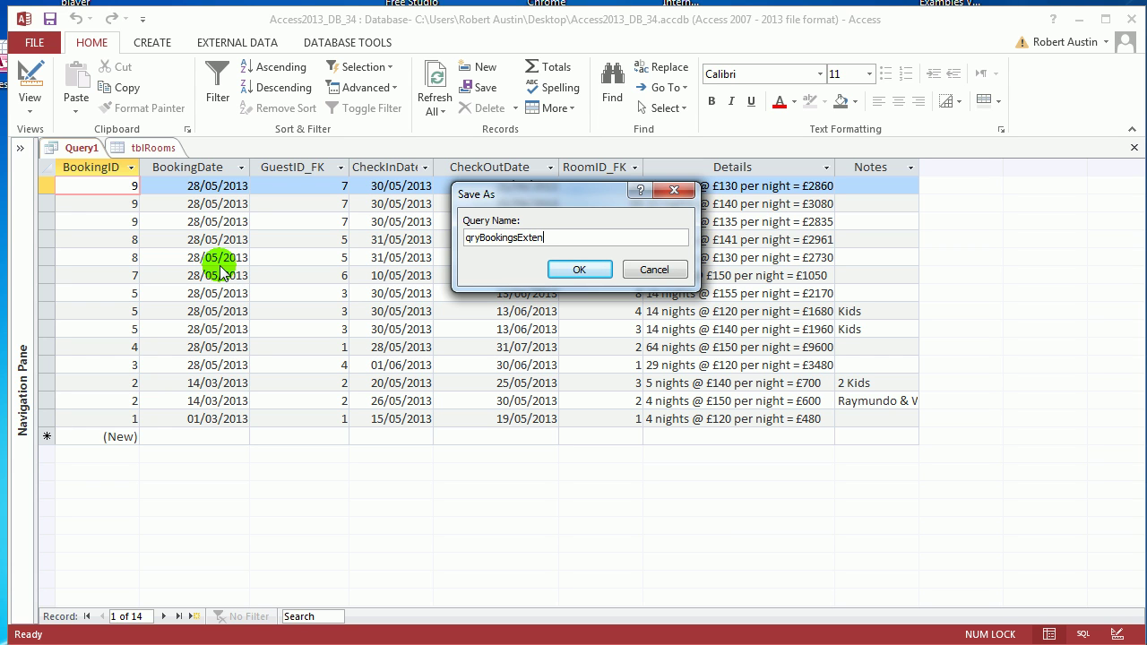
# Step: Save the query as qryBookingsExtended and select its Details column
pyautogui.write('qryBookingsExtended')
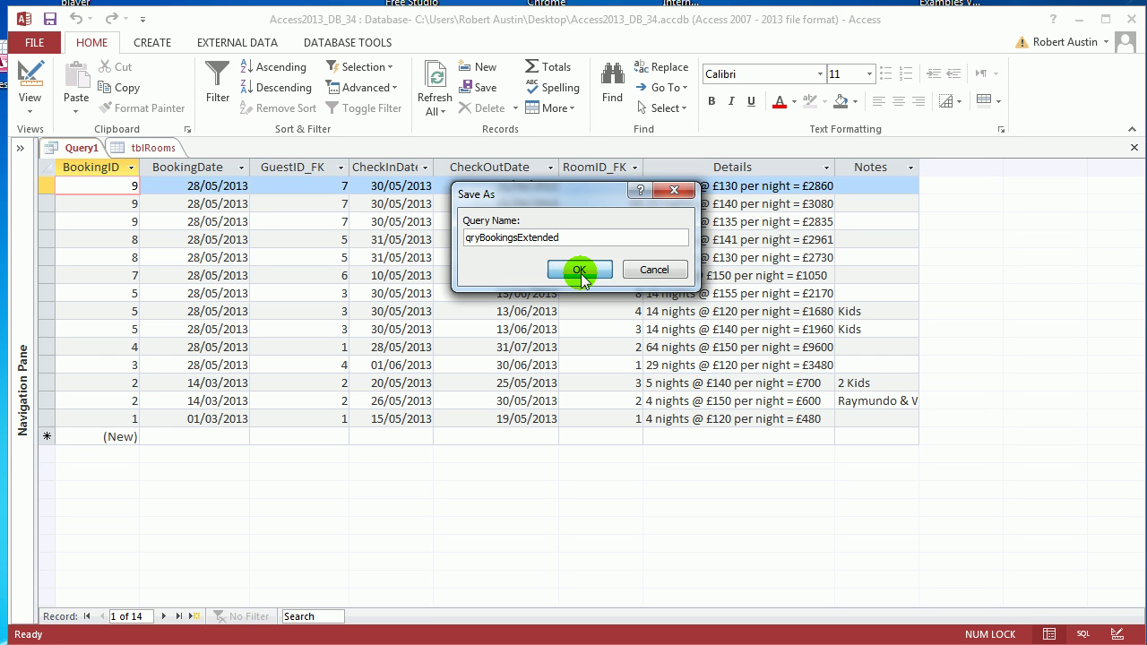
pyautogui.click(579, 270)
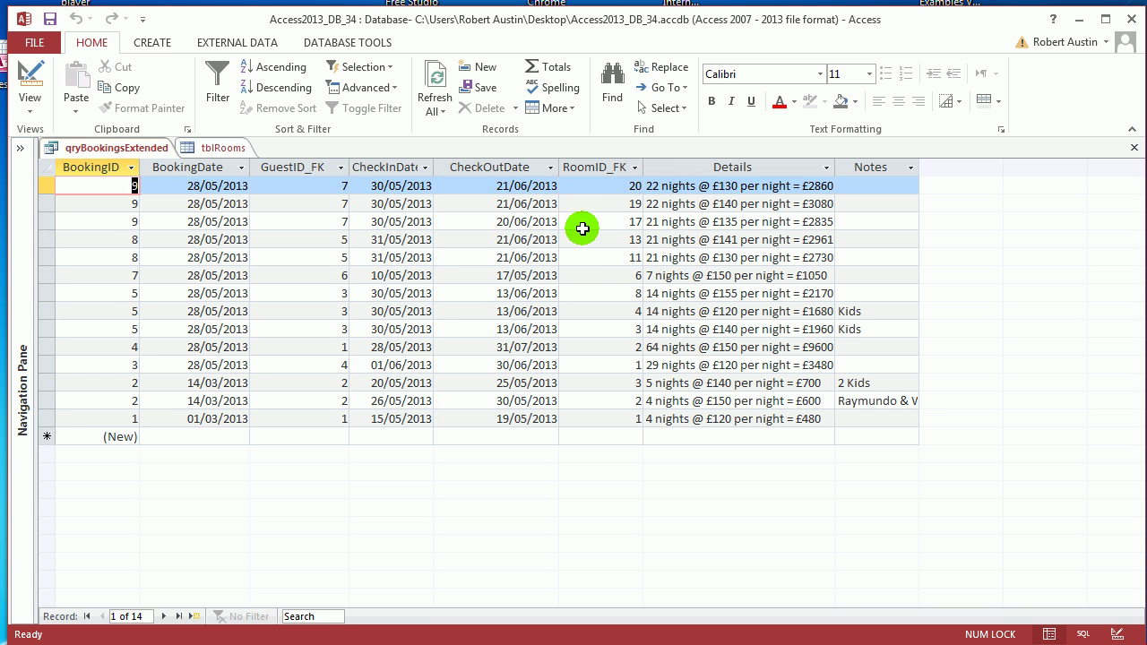
pyautogui.click(750, 168)
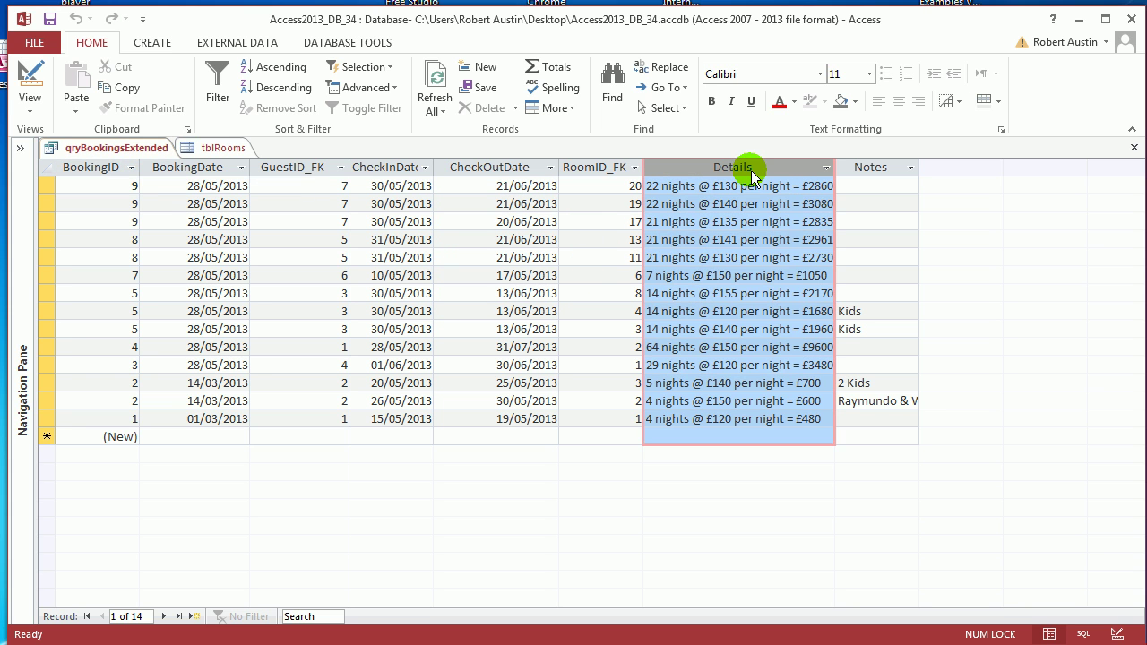
pyautogui.rightClick(137, 149)
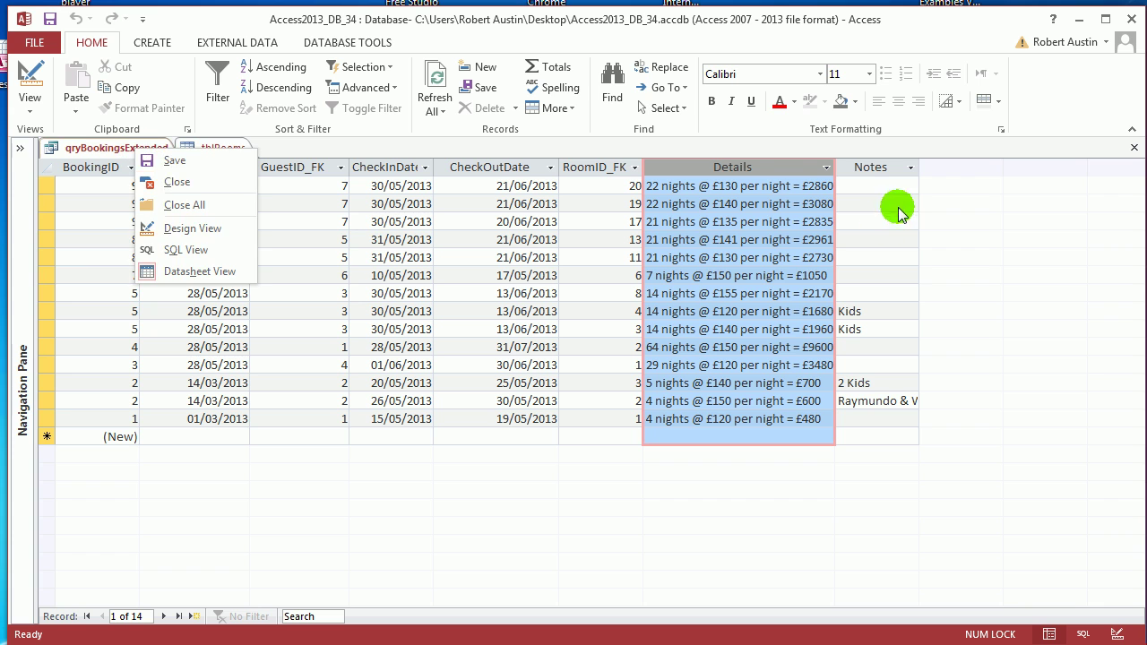
pyautogui.click(783, 170)
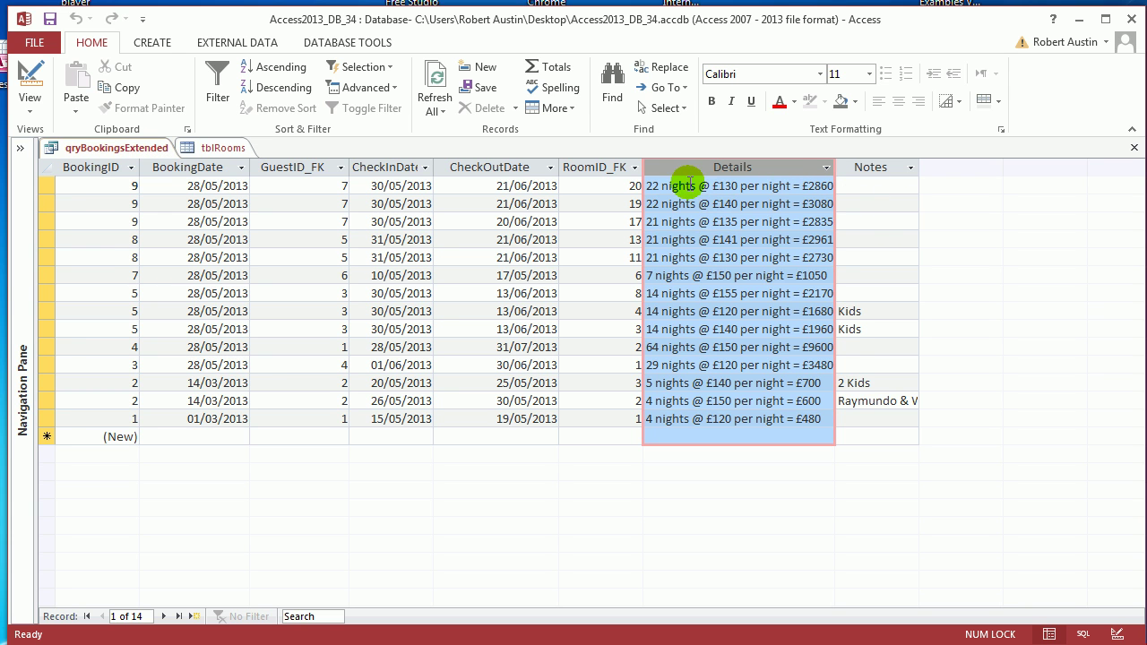
# Step: Review the full Details expression in Expression Builder from Design View and close it unchanged
pyautogui.rightClick(93, 154)
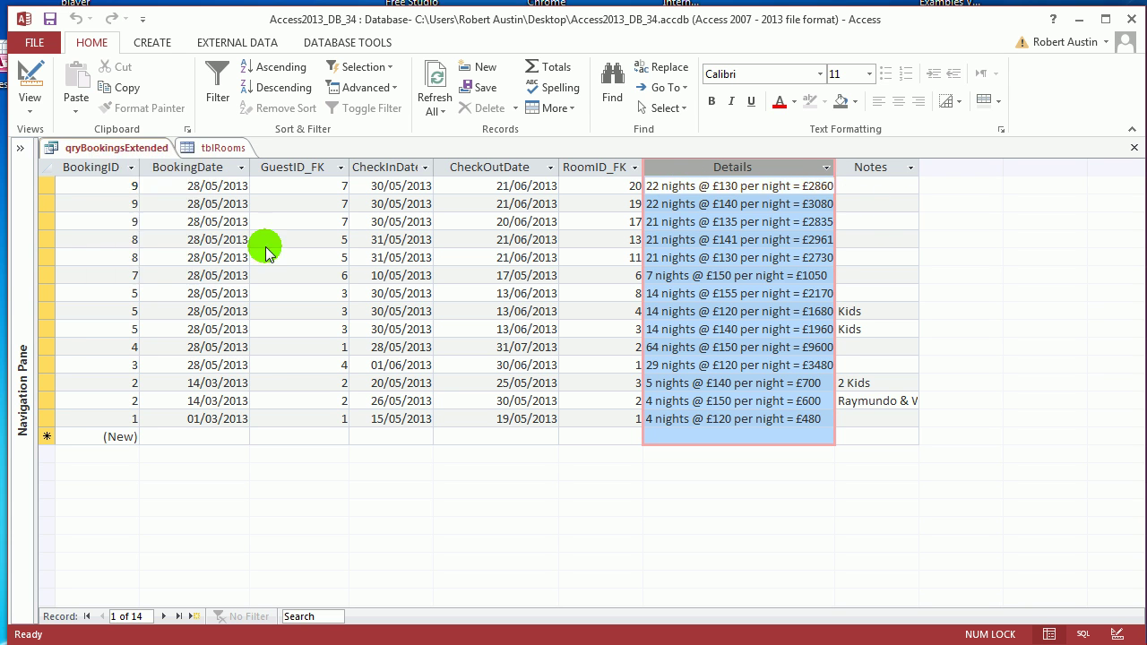
pyautogui.click(170, 225)
pyautogui.click(768, 447)
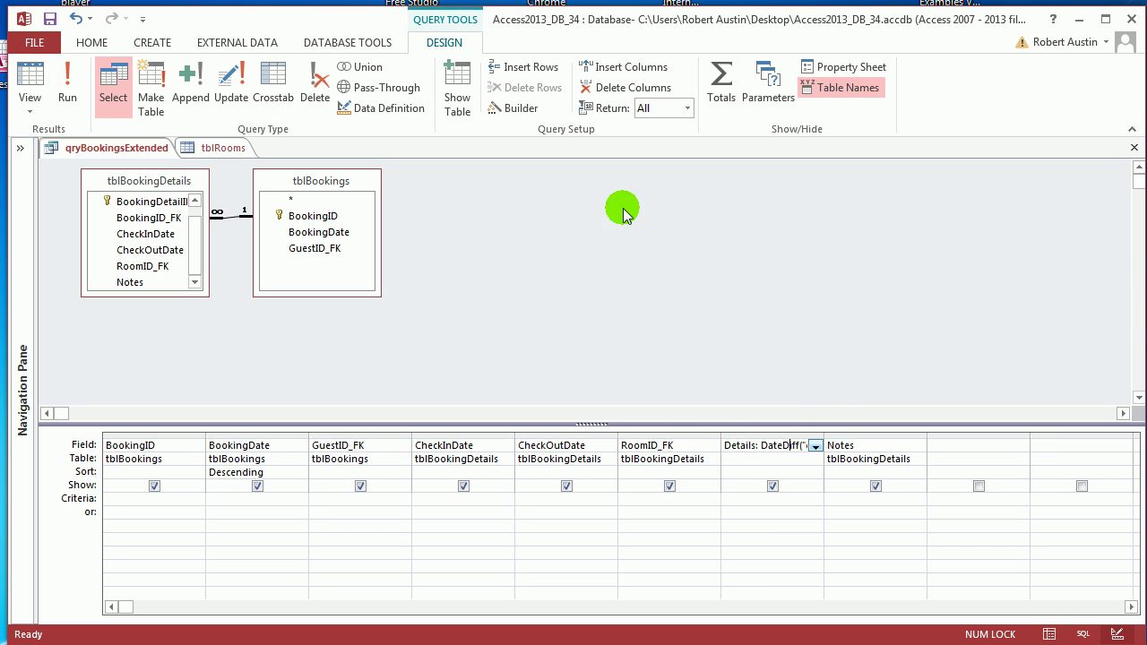
pyautogui.click(521, 108)
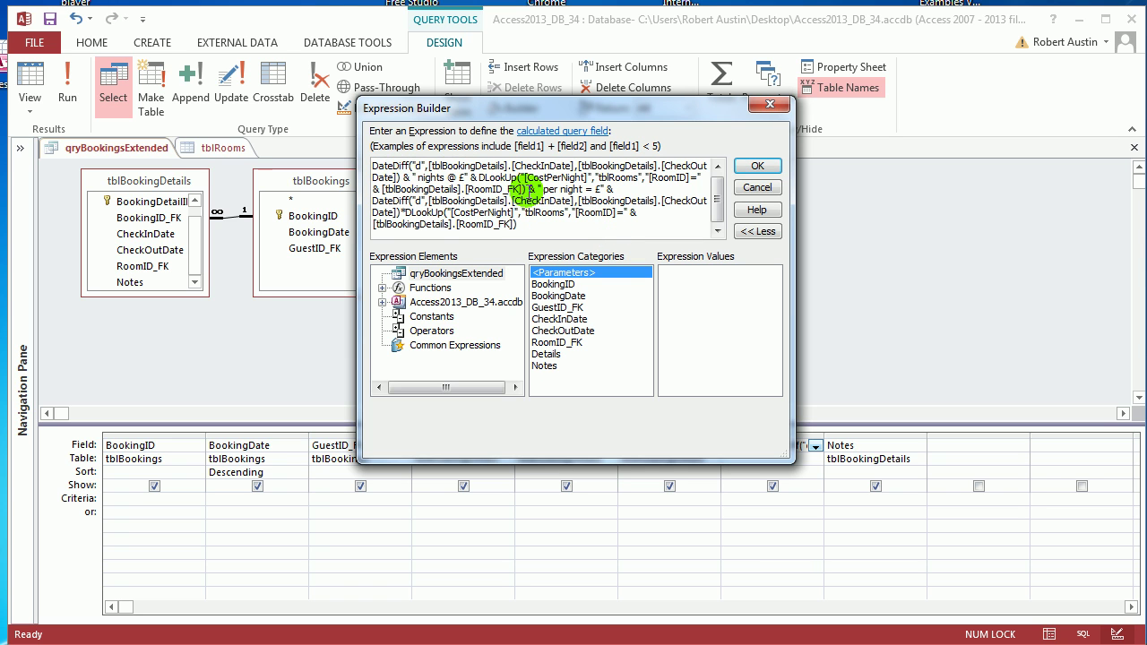
pyautogui.scroll(1, 723, 217)
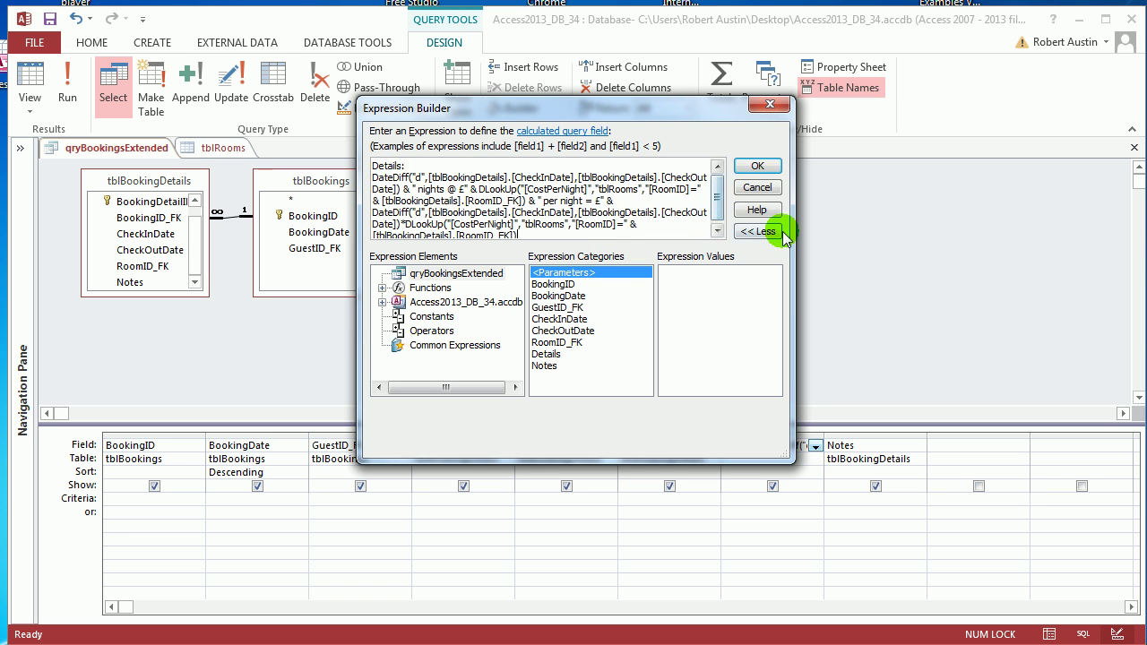
pyautogui.moveTo(794, 234); pyautogui.dragTo(1145, 259)
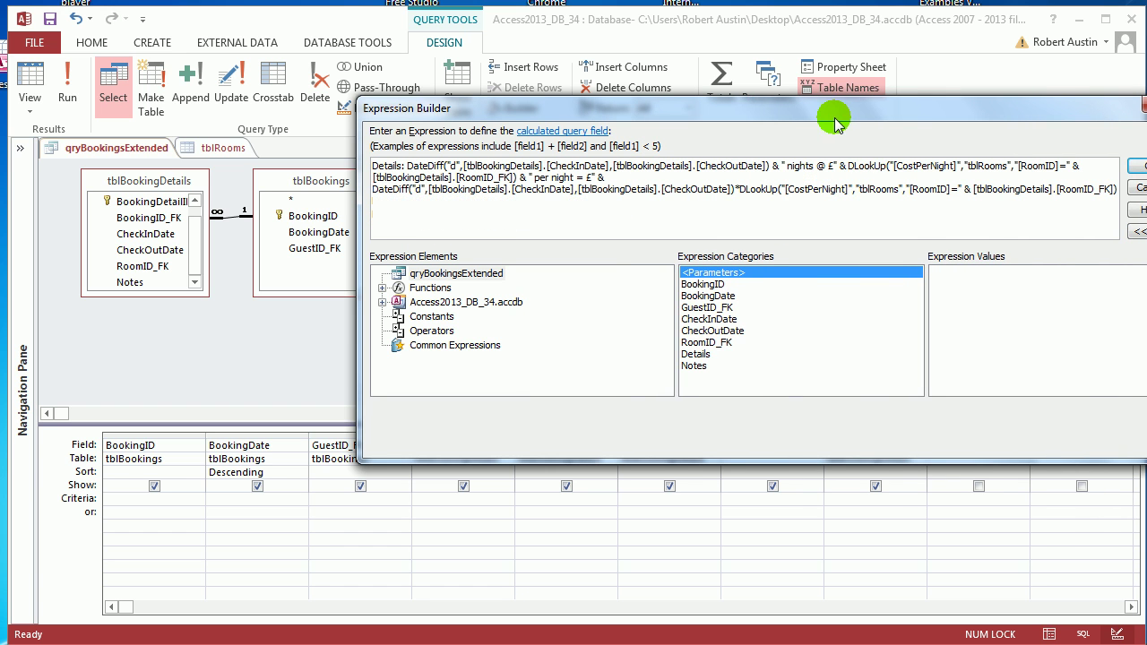
pyautogui.moveTo(833, 113); pyautogui.dragTo(693, 108)
pyautogui.click(1007, 154)
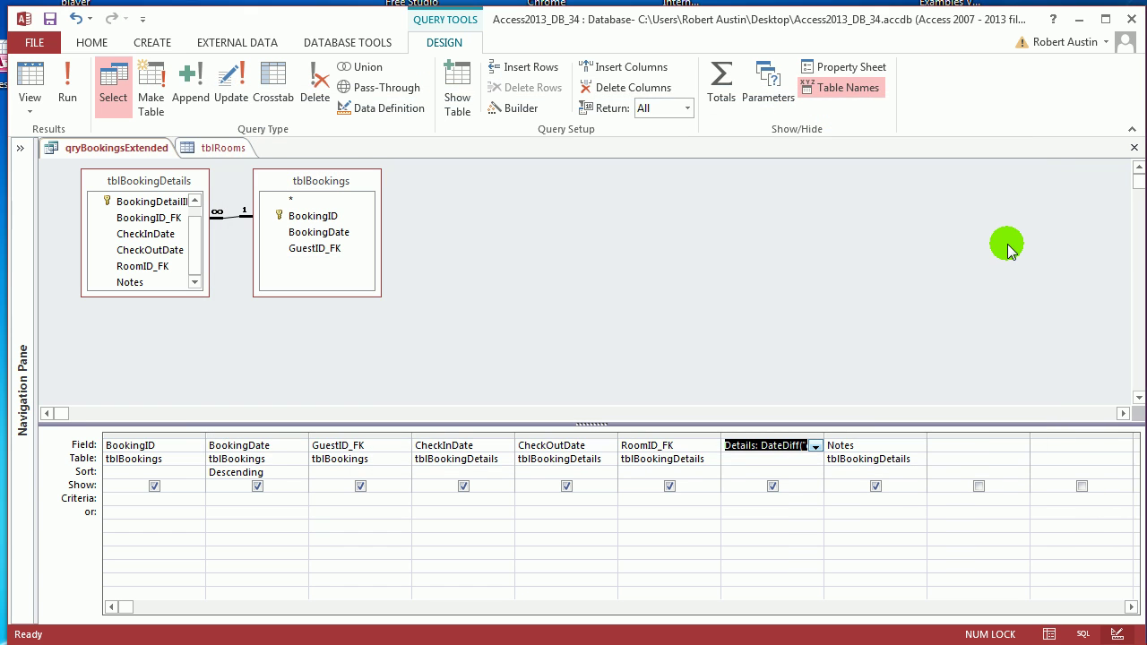